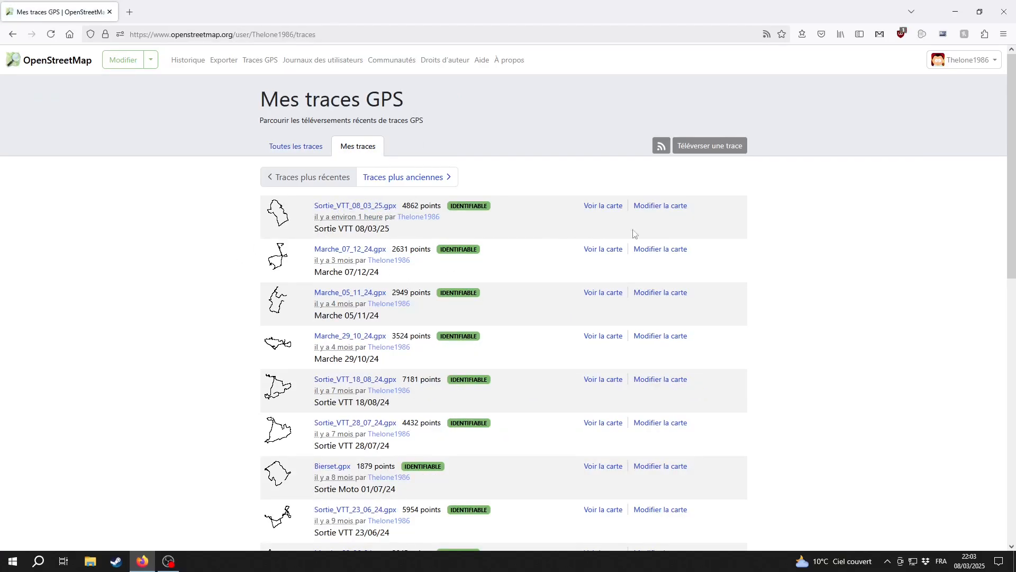
# - Open the Sortie_VTT_08_03_25.gpx trace in the map editor and follow it to the Rue des Hirondelles loop
pyautogui.click(660, 208)
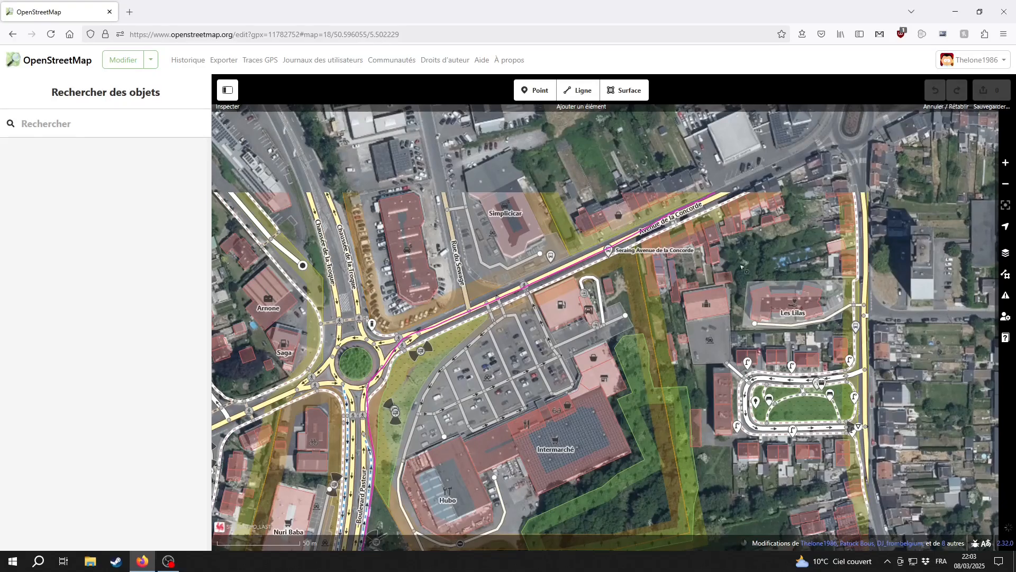
pyautogui.moveTo(741, 268); pyautogui.dragTo(531, 350)
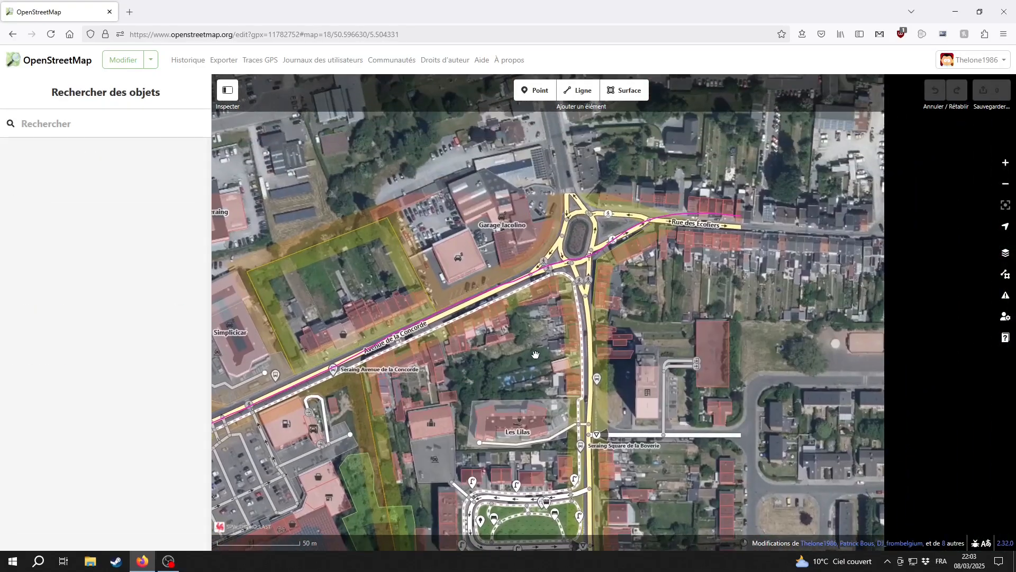
pyautogui.moveTo(751, 288); pyautogui.dragTo(563, 303)
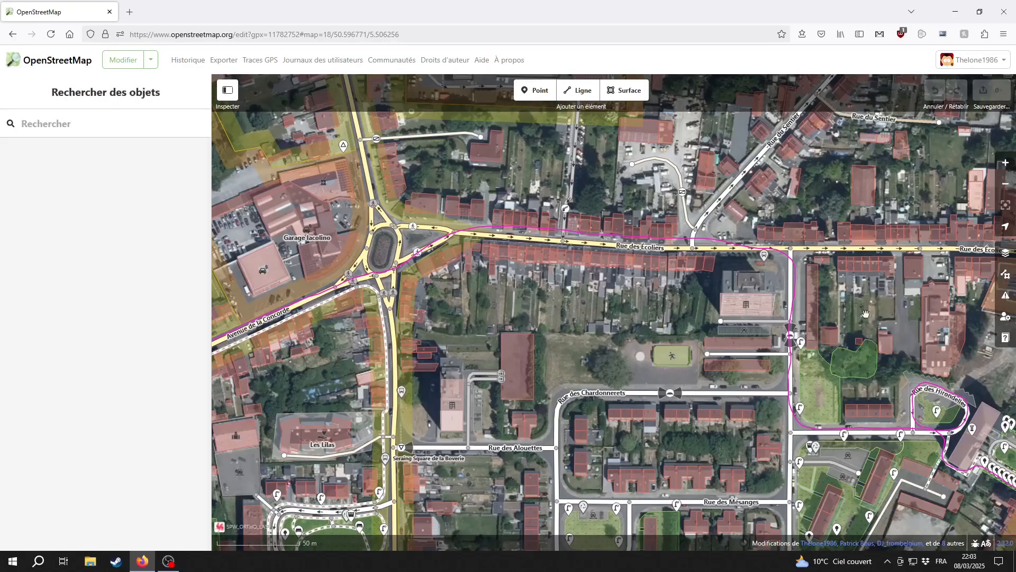
pyautogui.moveTo(866, 313); pyautogui.dragTo(707, 278)
pyautogui.scroll(3, 730, 378)
pyautogui.click(767, 390)
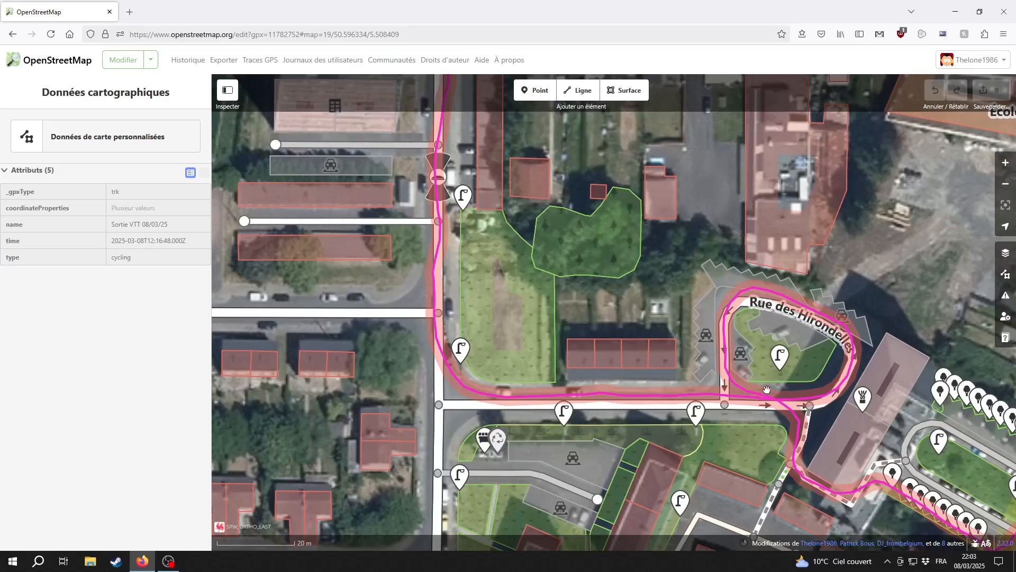
pyautogui.moveTo(749, 445); pyautogui.dragTo(605, 419)
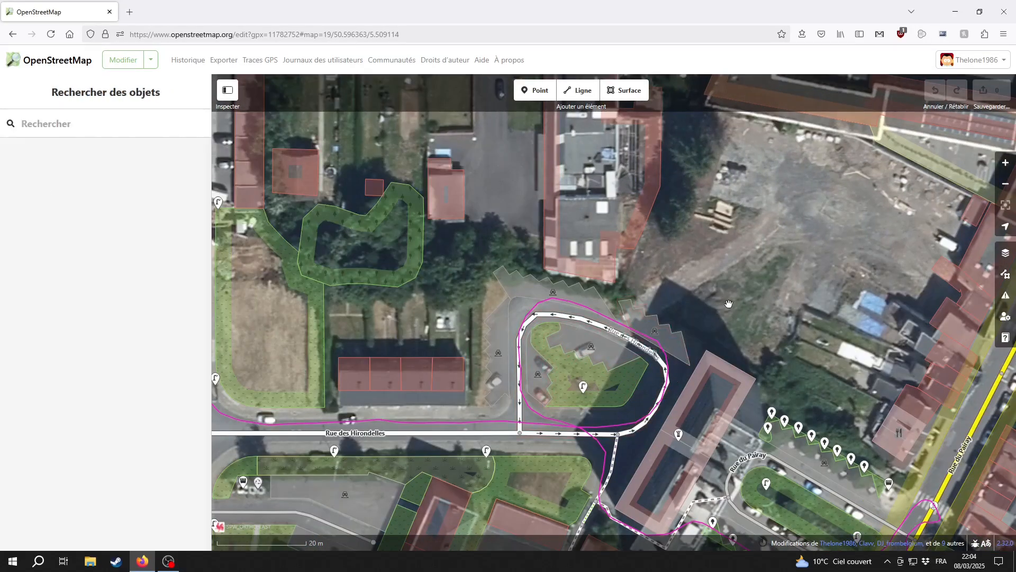
# - Inspect the angled street-side parking area on the north-east side of the Rue des Hirondelles loop
pyautogui.moveTo(729, 304); pyautogui.dragTo(735, 267)
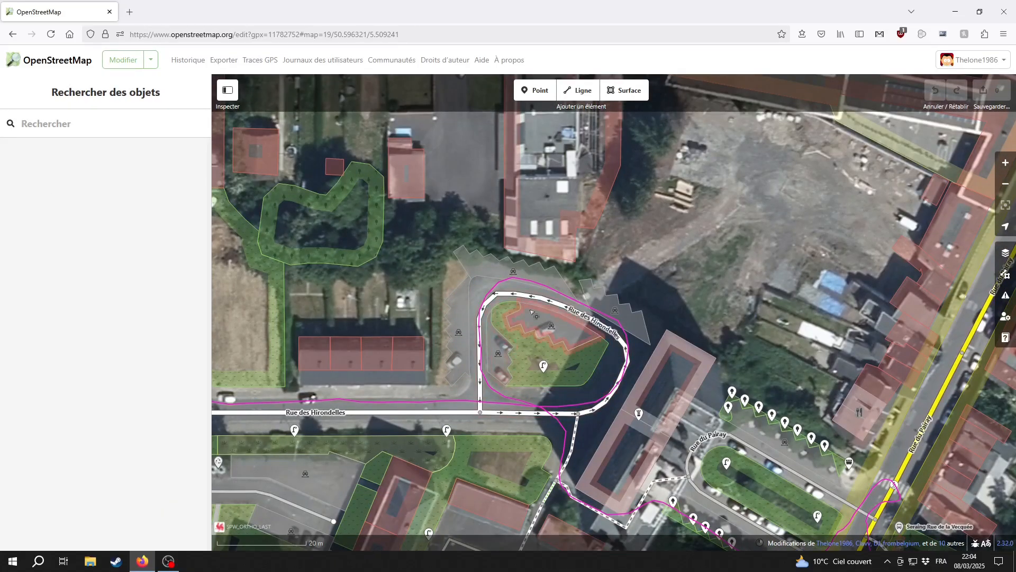
pyautogui.moveTo(653, 260); pyautogui.dragTo(602, 299)
pyautogui.click(564, 345)
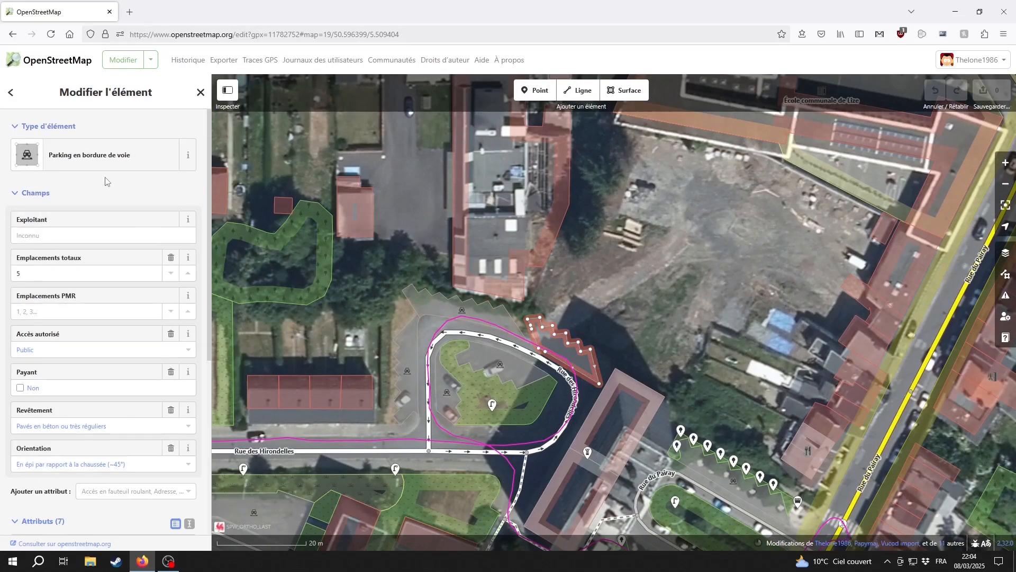
pyautogui.click(673, 306)
pyautogui.moveTo(604, 336); pyautogui.dragTo(620, 296)
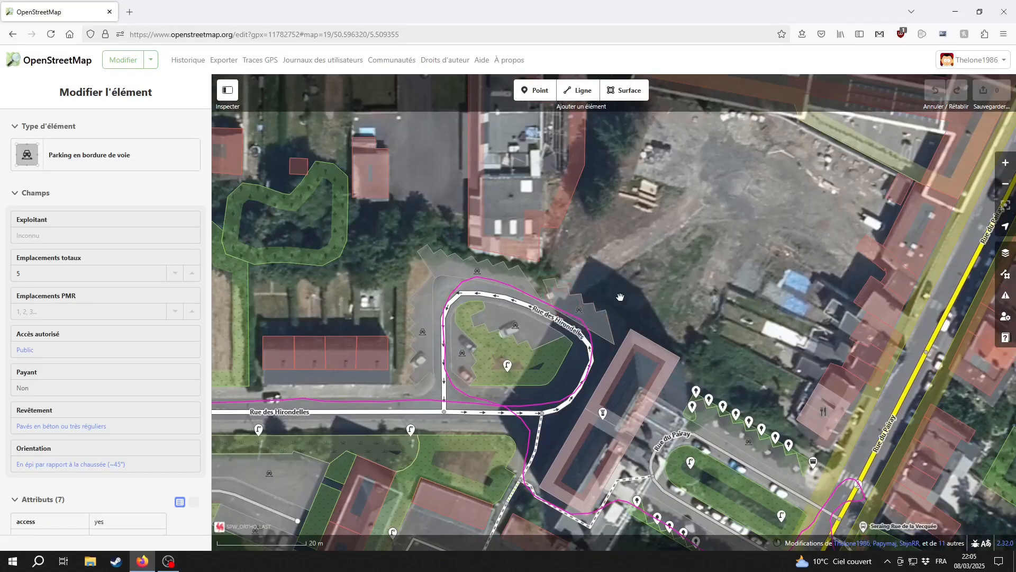
pyautogui.click(564, 298)
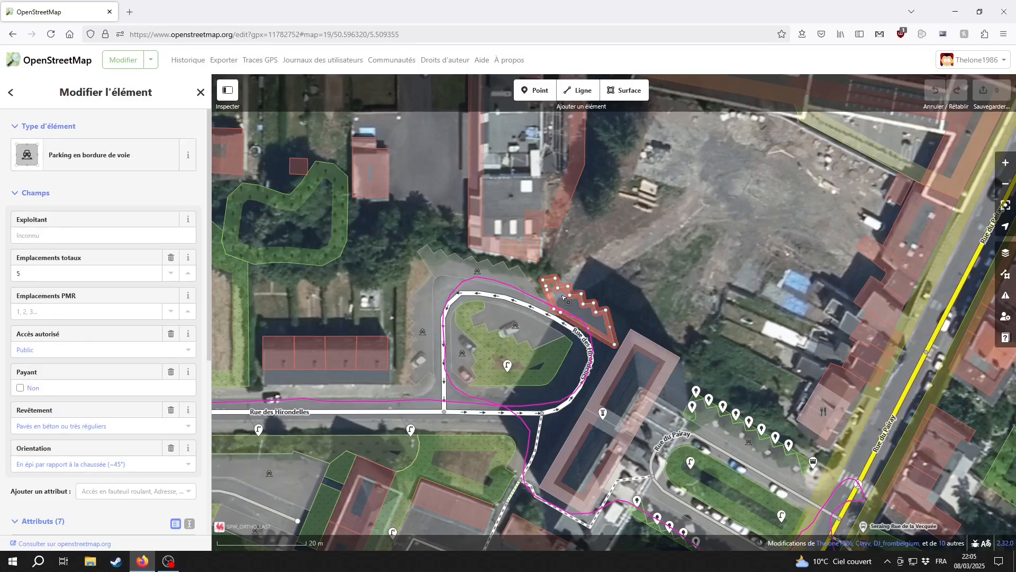
pyautogui.click(646, 265)
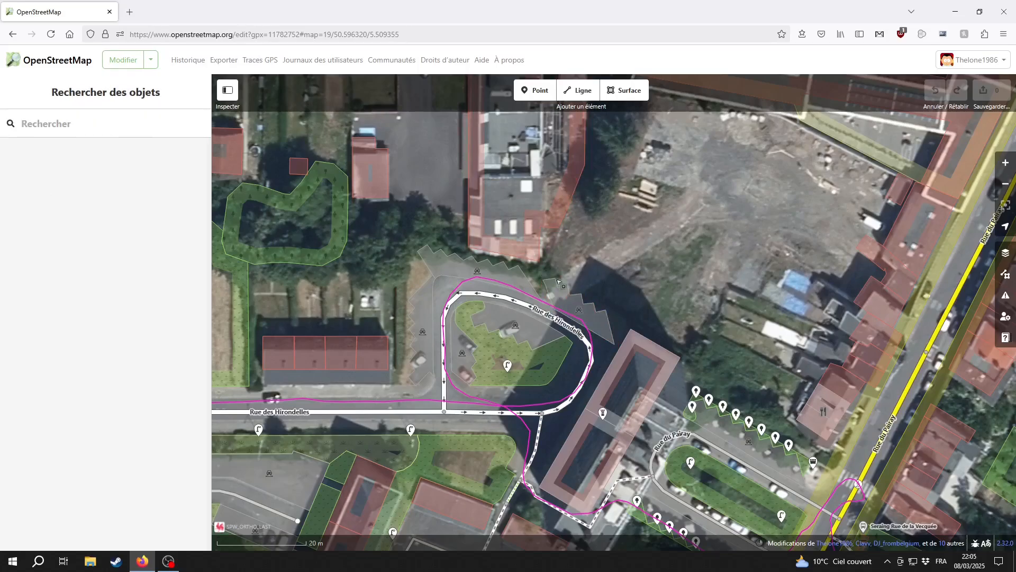
# - Compare the cleared ground south of École communale de Lize in the SPW(allonie) 2021 imagery and the most recent SPW(allonie) imagery
pyautogui.moveTo(715, 208); pyautogui.dragTo(612, 255)
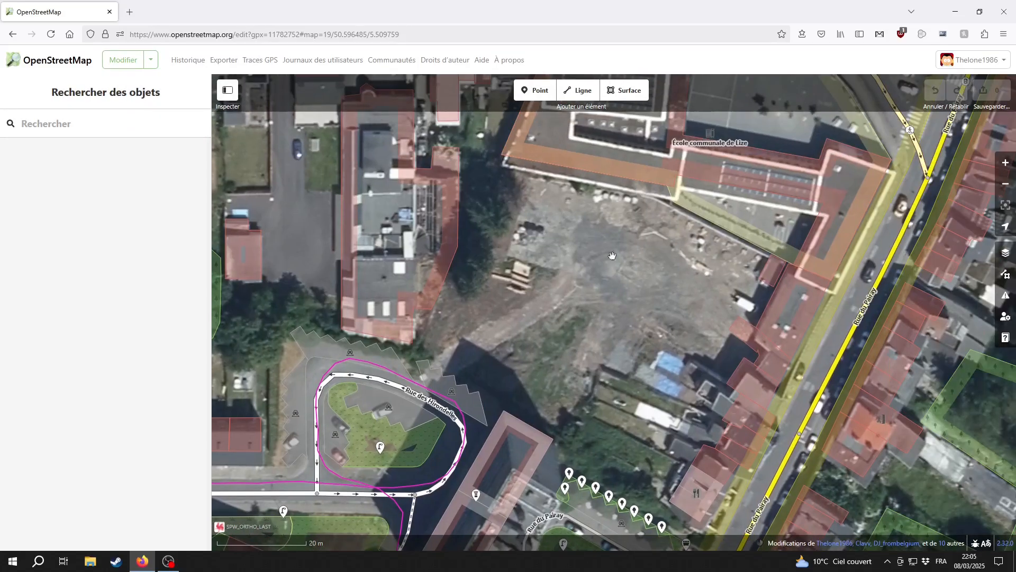
pyautogui.moveTo(581, 346); pyautogui.dragTo(558, 308)
pyautogui.click(1006, 253)
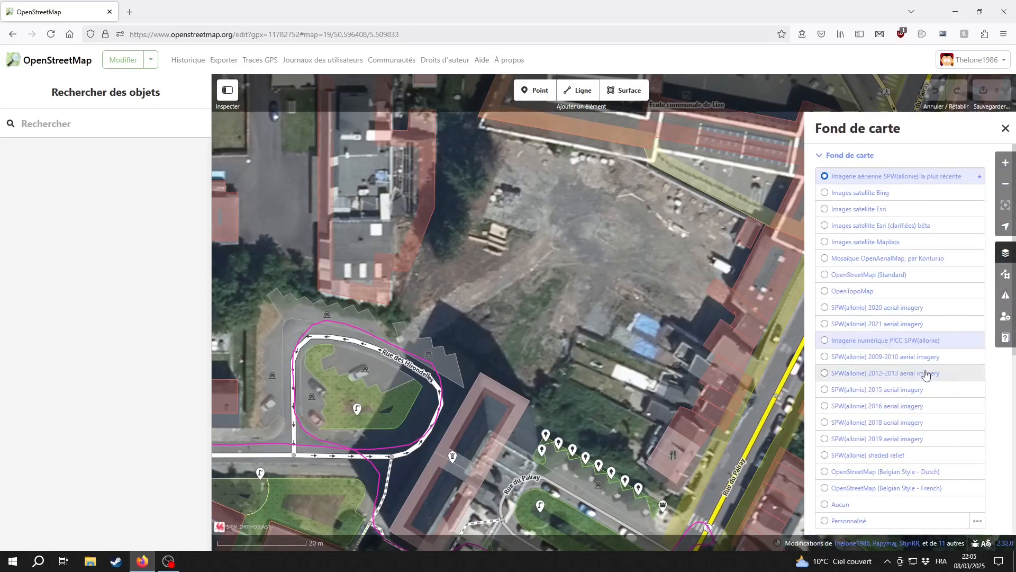
pyautogui.click(914, 324)
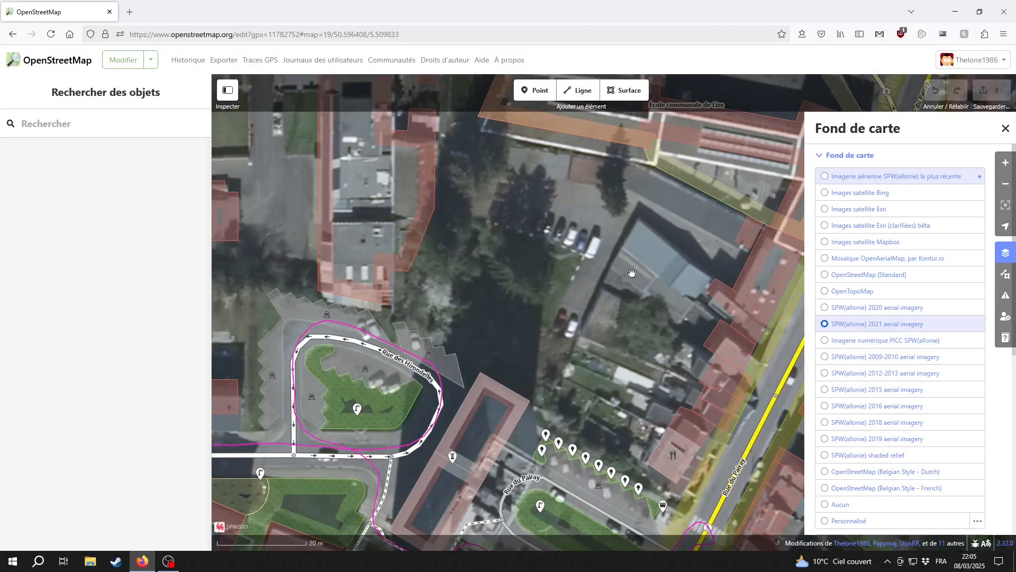
pyautogui.click(921, 176)
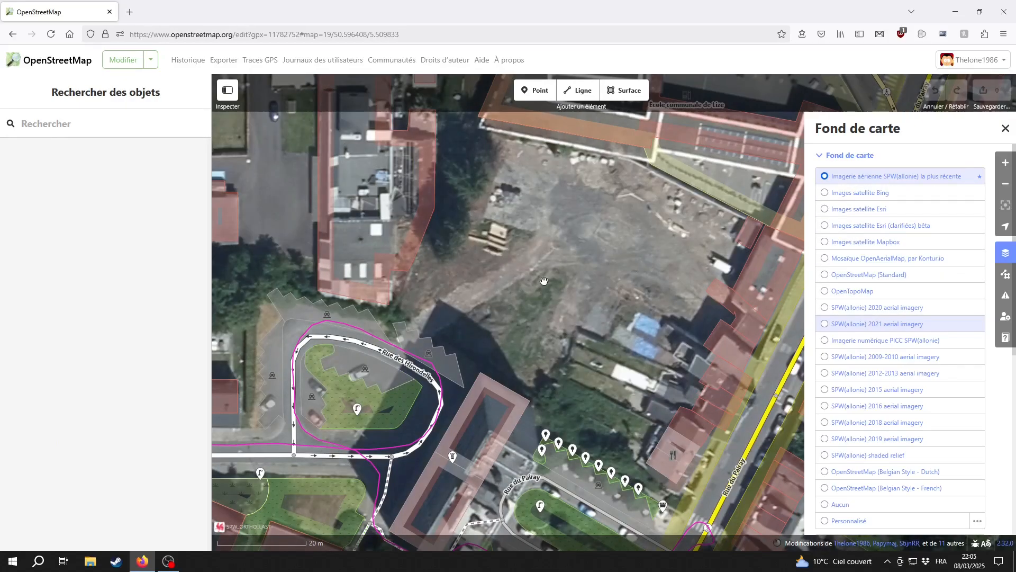
# - Examine the course and attributes of the footpath running around the south end of Résidence Léon Marchandise
pyautogui.moveTo(330, 499); pyautogui.dragTo(537, 366)
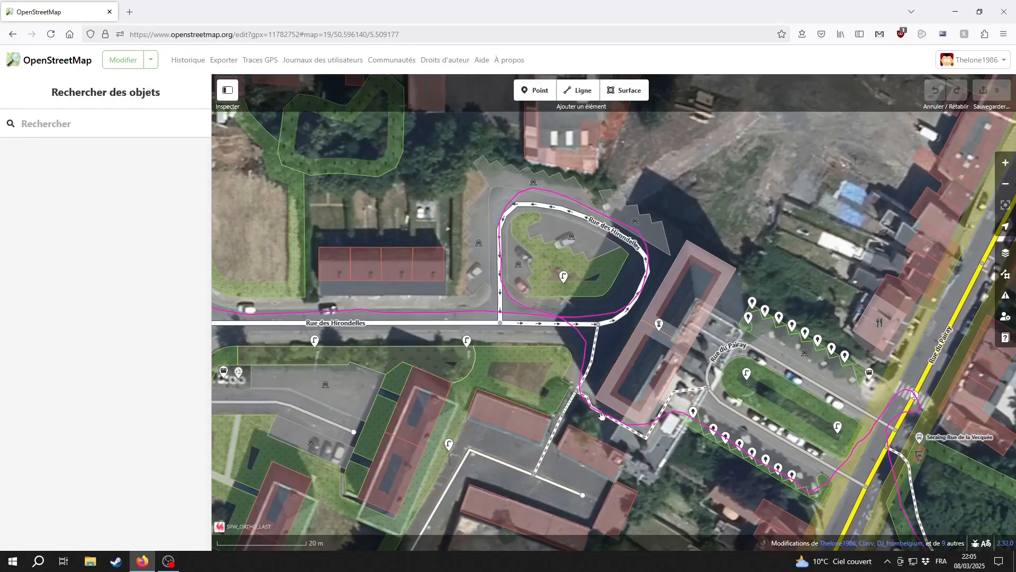
pyautogui.click(606, 415)
pyautogui.scroll(2, 688, 479)
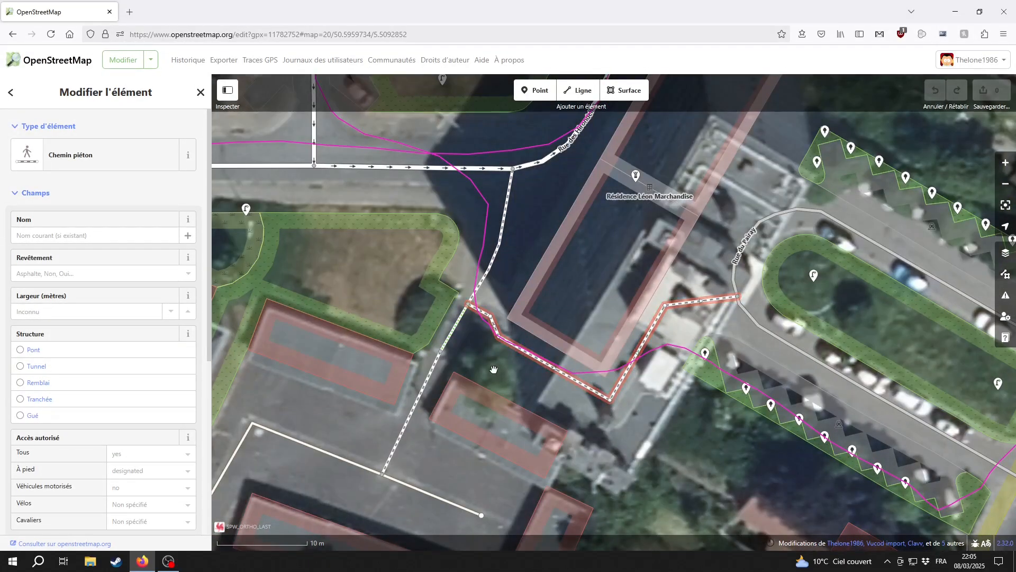
pyautogui.moveTo(494, 369); pyautogui.dragTo(518, 402)
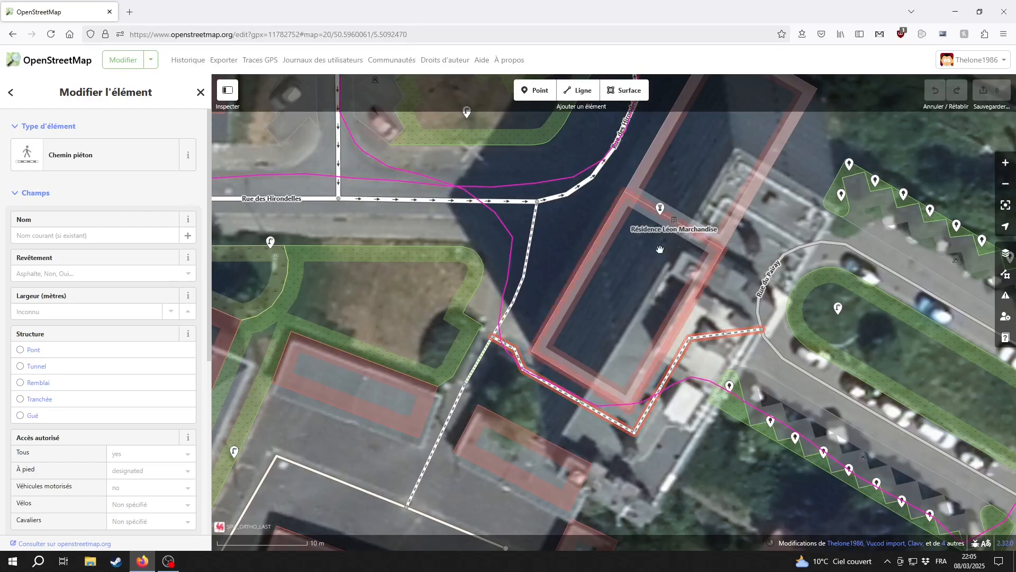
pyautogui.moveTo(652, 471); pyautogui.dragTo(653, 414)
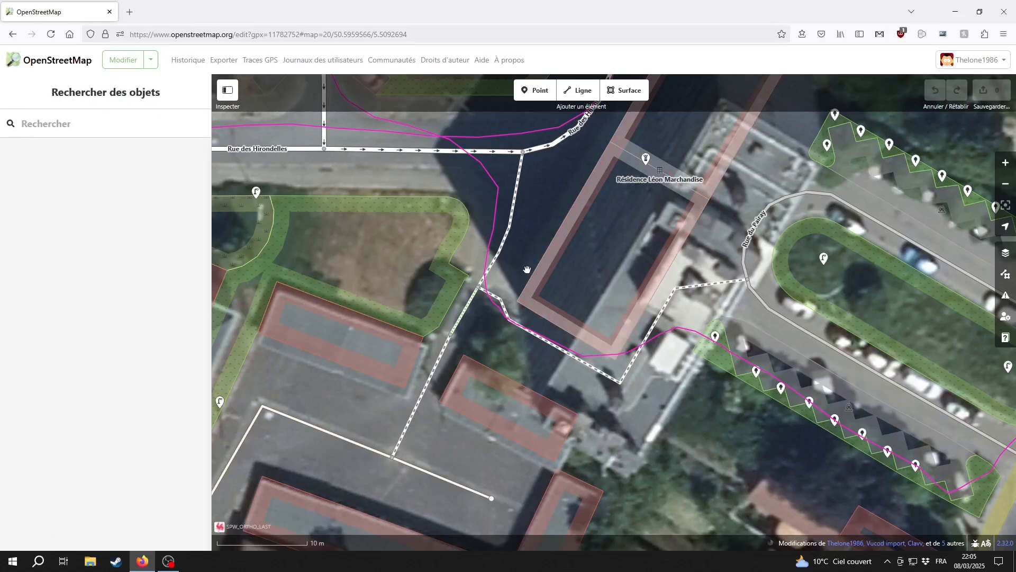
pyautogui.moveTo(528, 268)
pyautogui.mouseDown()
pyautogui.moveTo(511, 297)
pyautogui.moveTo(530, 288)
pyautogui.mouseUp()
pyautogui.click(505, 321)
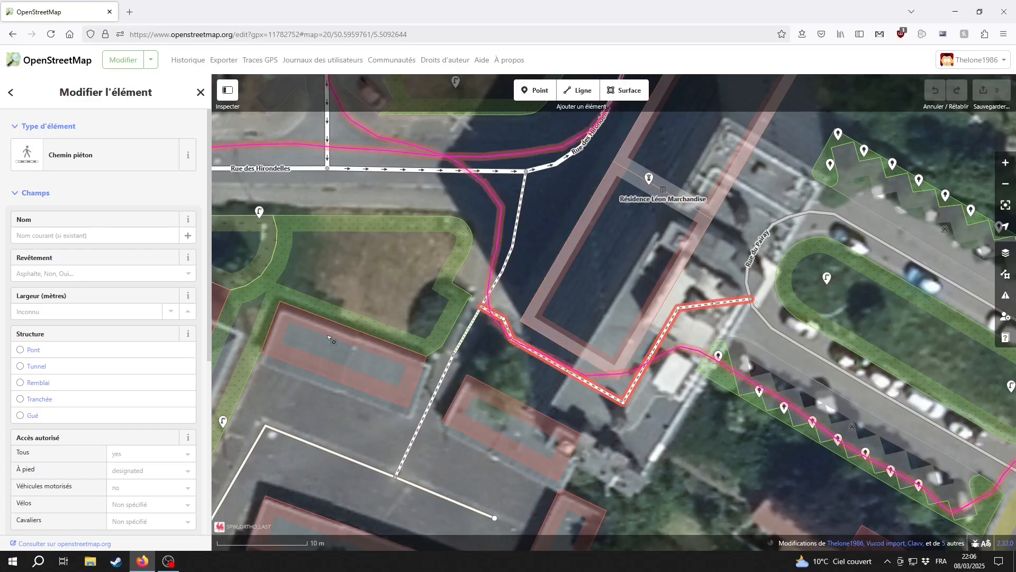
pyautogui.scroll(-5, 70, 364)
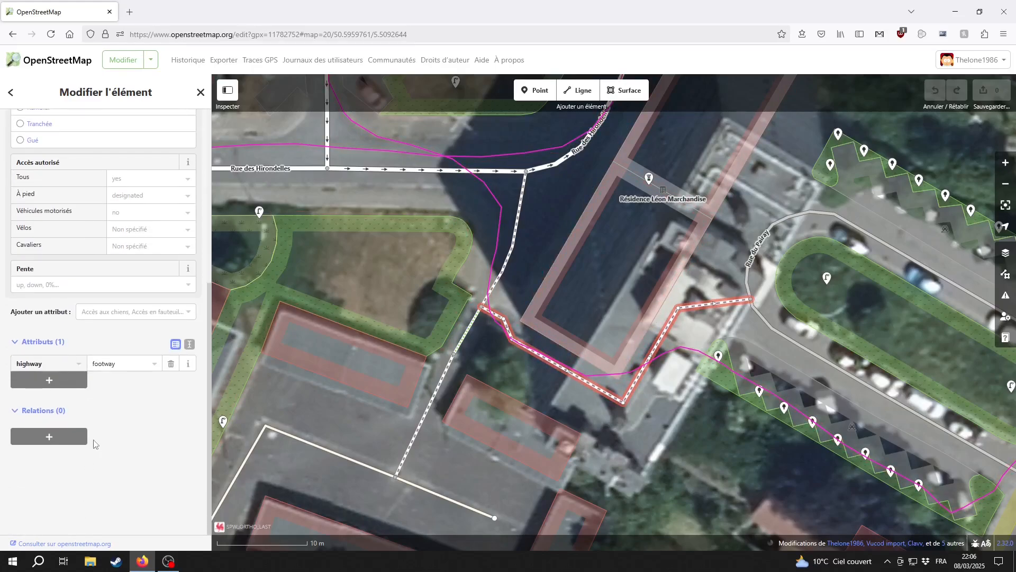
pyautogui.scroll(5, 94, 444)
# - Disconnect the western end of the footpath beside Résidence Léon Marchandise from the steps and path it joins
pyautogui.scroll(2, 512, 328)
pyautogui.moveTo(523, 327); pyautogui.dragTo(536, 357)
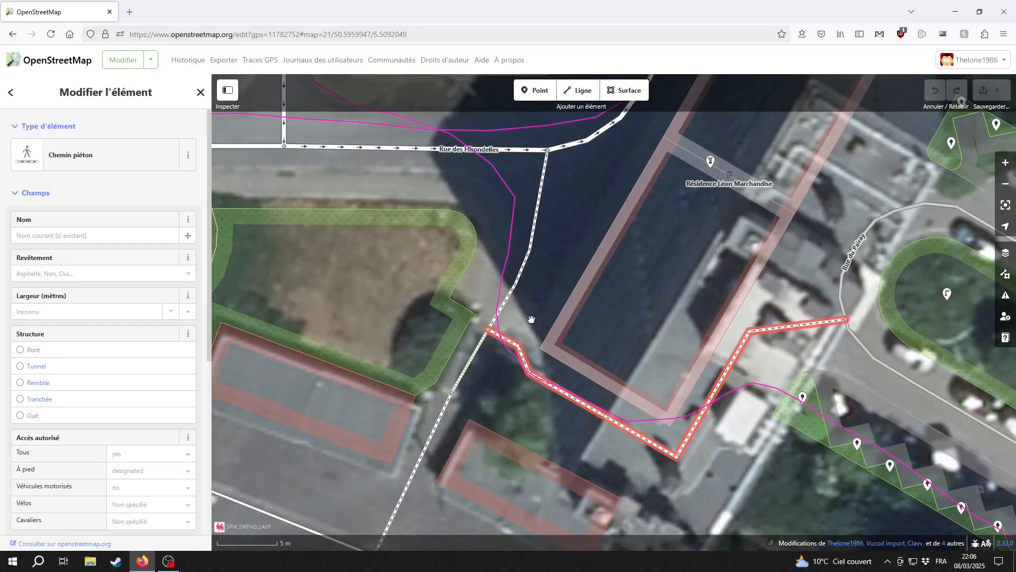
pyautogui.keyDown('shift'); pyautogui.click(489, 334); pyautogui.keyUp('shift')
pyautogui.rightClick(490, 333)
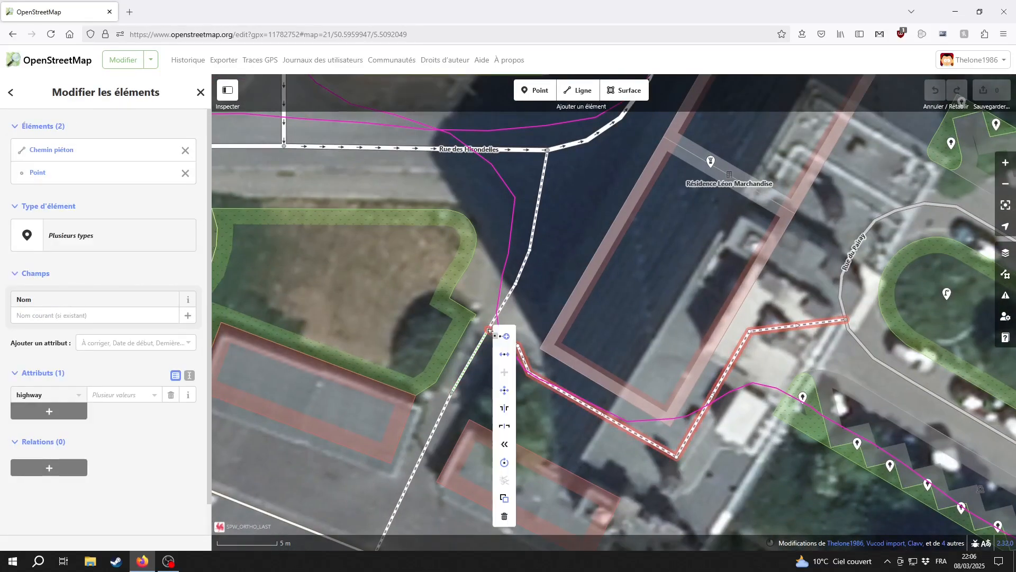
pyautogui.click(509, 356)
pyautogui.press('Escape')
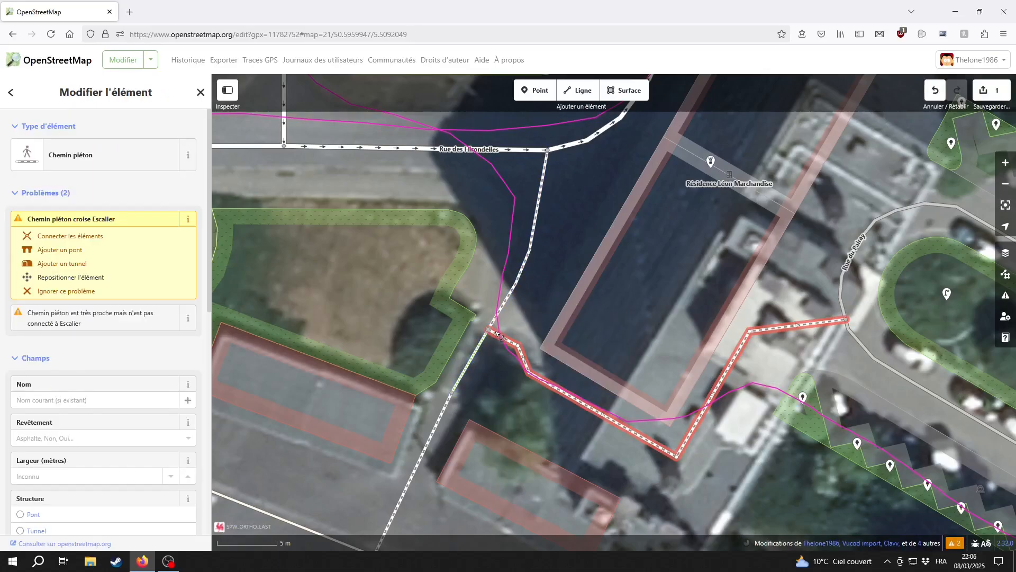
# - Reattach the footpath's western end farther north on the path toward Rue des Hirondelles and reshape its first bend
pyautogui.click(517, 286)
pyautogui.click(521, 318)
pyautogui.scroll(-2, 527, 333)
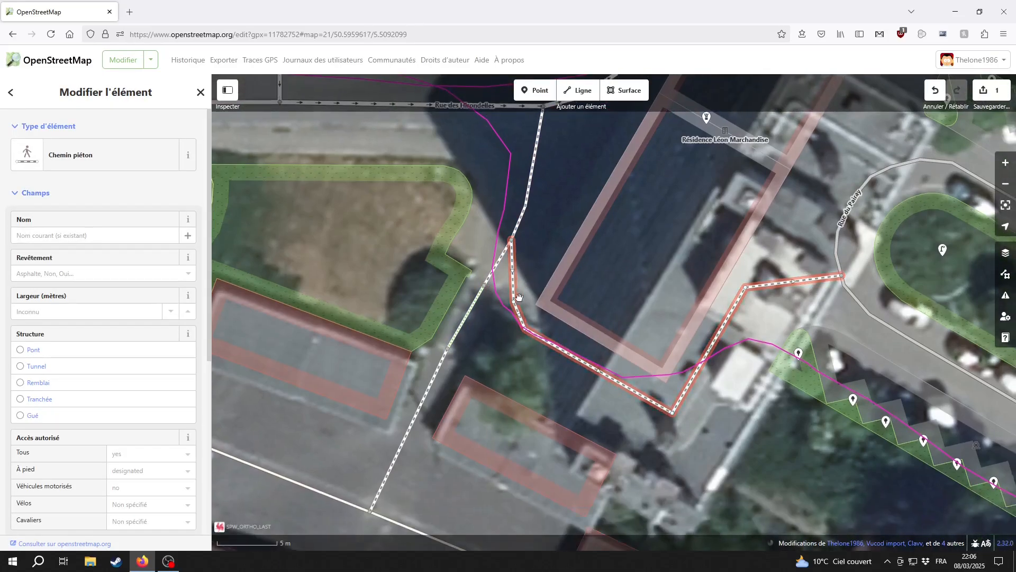
pyautogui.press('Escape')
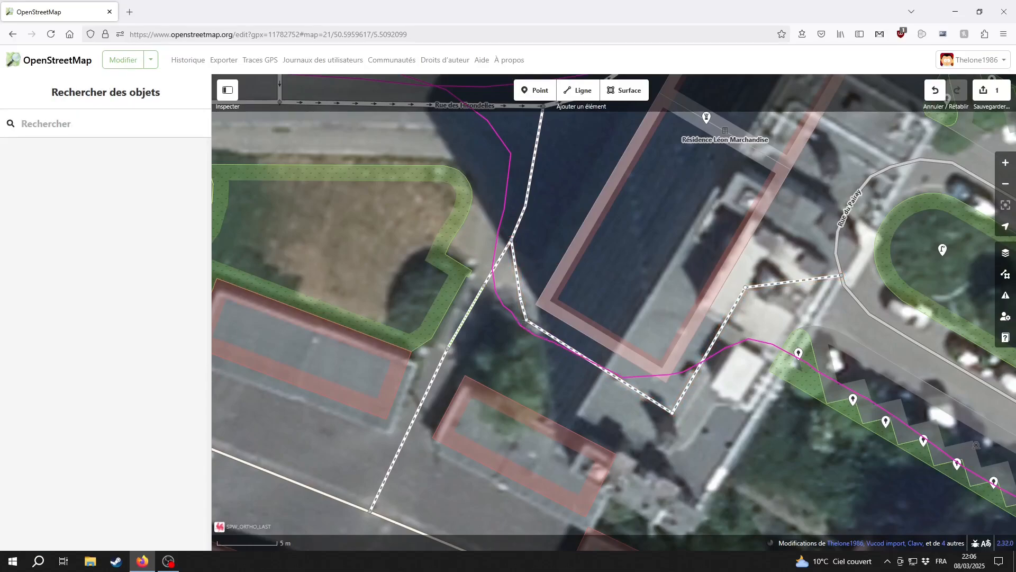
pyautogui.click(539, 325)
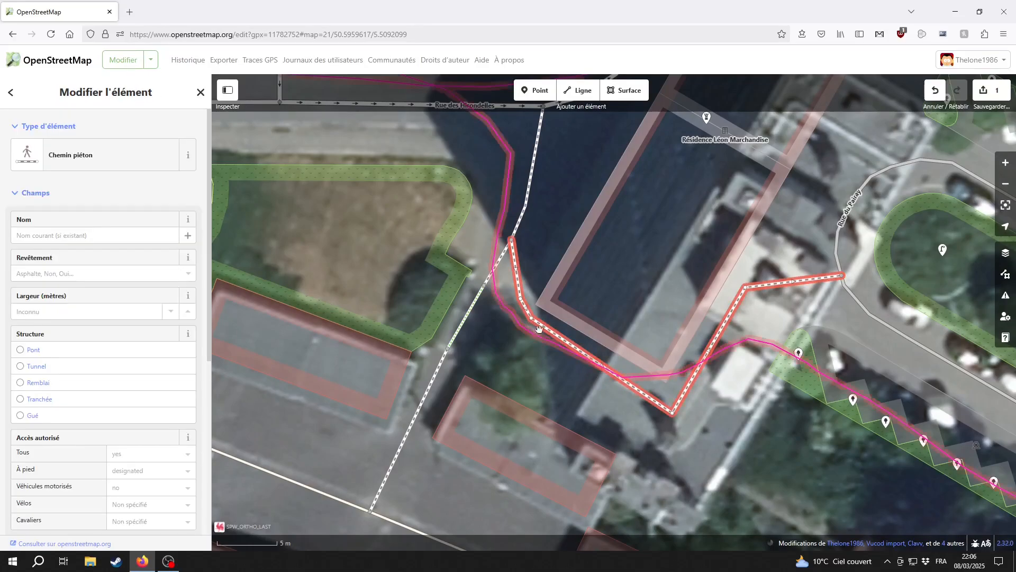
pyautogui.moveTo(641, 294); pyautogui.dragTo(602, 314)
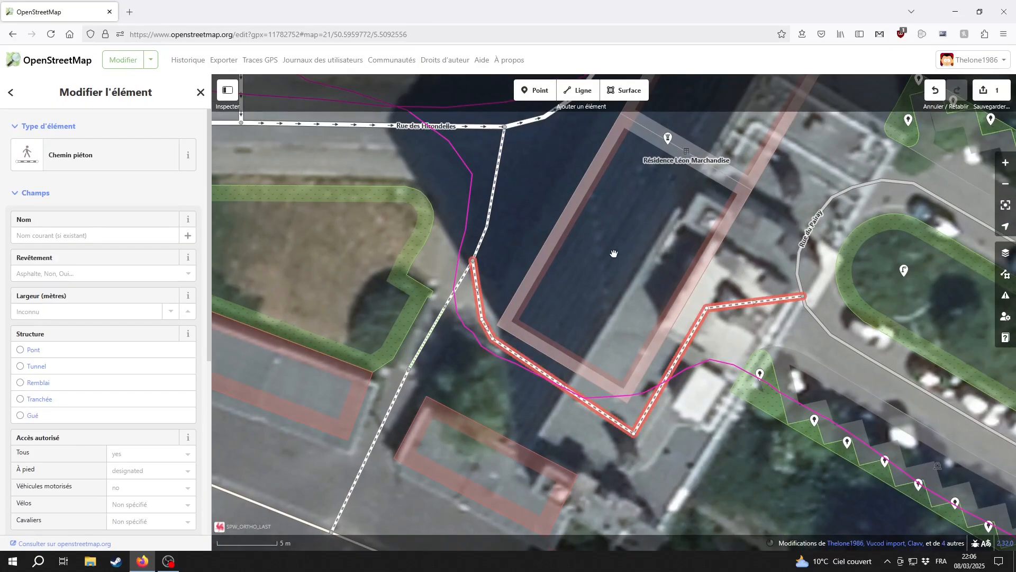
# - Check the footpath's course around Résidence Léon Marchandise against the SPW(allonie) 2020 and 2021 aerial imagery
pyautogui.click(564, 263)
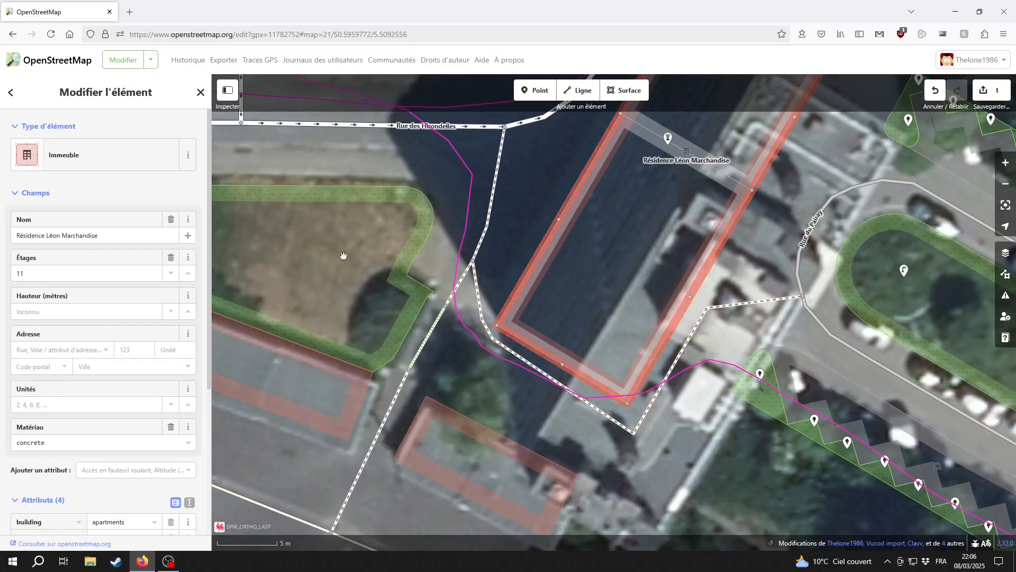
pyautogui.click(626, 282)
pyautogui.moveTo(625, 275); pyautogui.dragTo(580, 307)
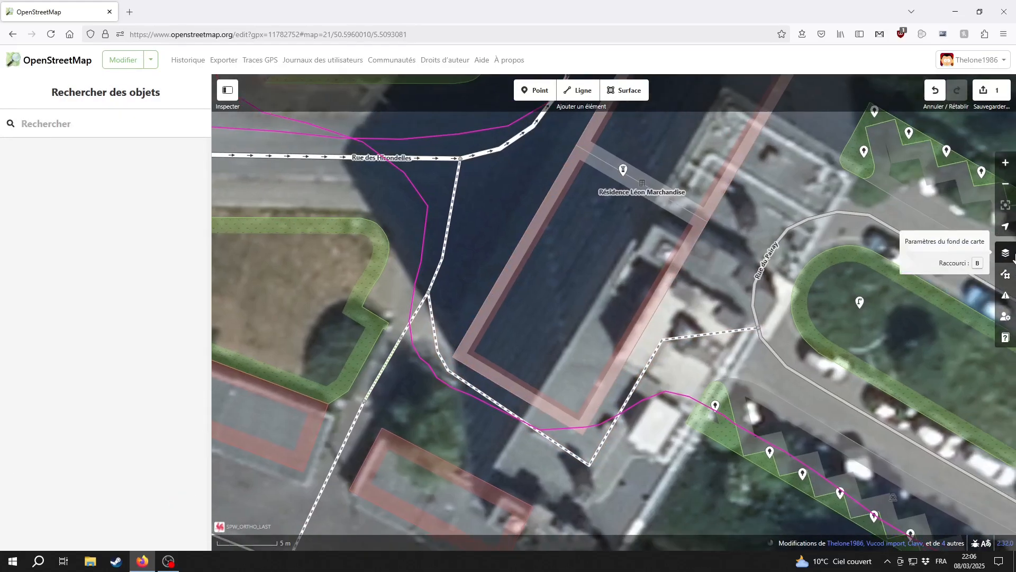
pyautogui.click(1005, 253)
pyautogui.click(617, 394)
pyautogui.click(895, 308)
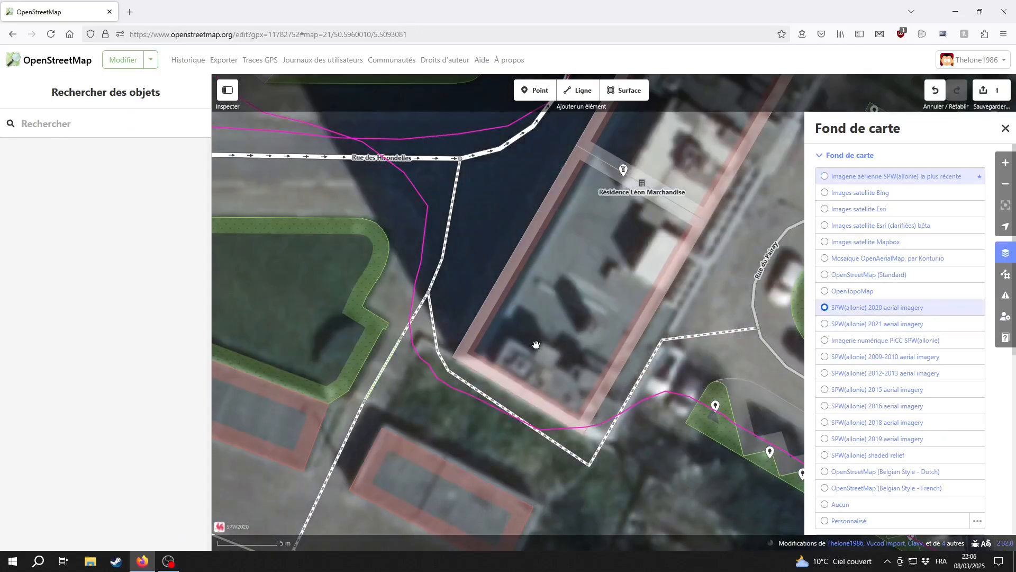
pyautogui.moveTo(535, 344); pyautogui.dragTo(563, 290)
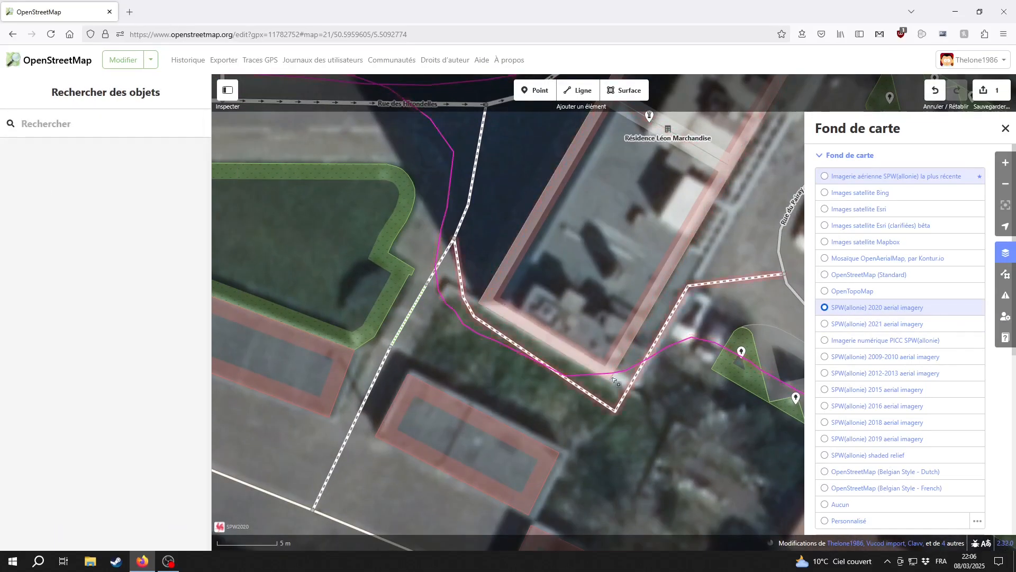
pyautogui.click(885, 324)
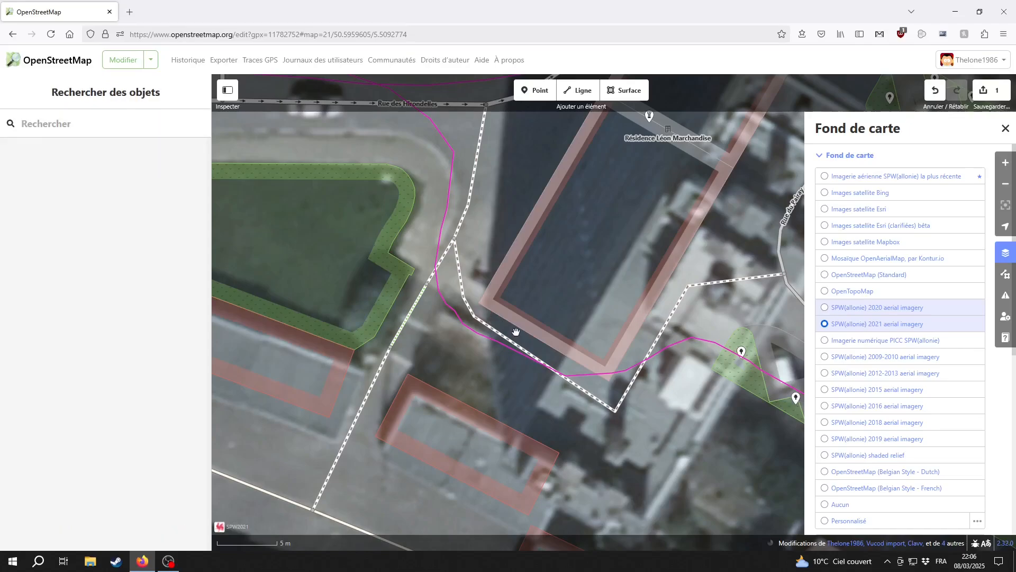
pyautogui.click(609, 357)
# - Set the surface of the footpath beside Résidence Léon Marchandise to "Pavés en béton ou très réguliers"
pyautogui.click(589, 393)
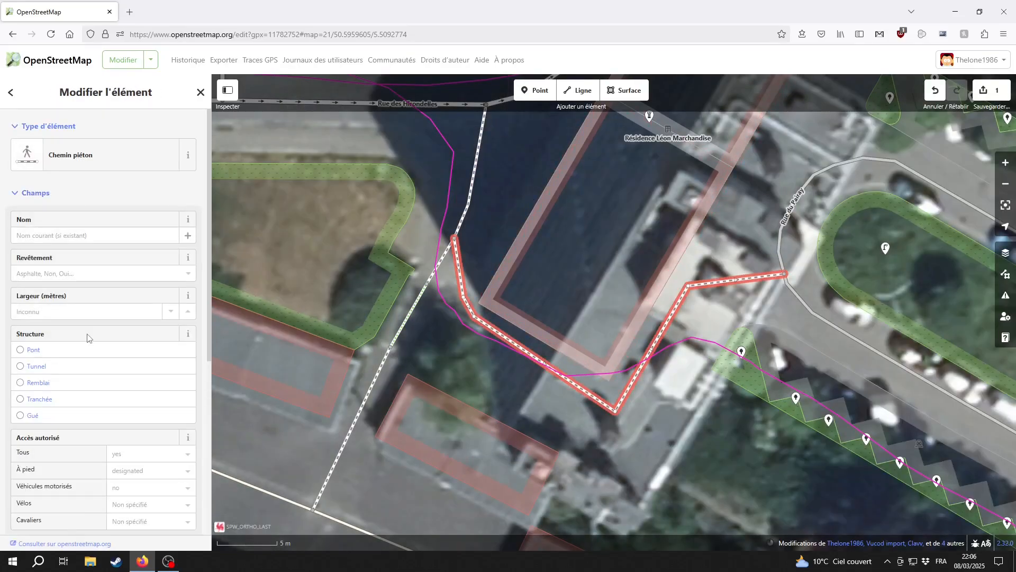
pyautogui.click(66, 274)
# - Detach the footpath's eastern end from the Rue du Pairay loop and move it southeast, between the parking's green edge and the wall near building 124
pyautogui.click(603, 286)
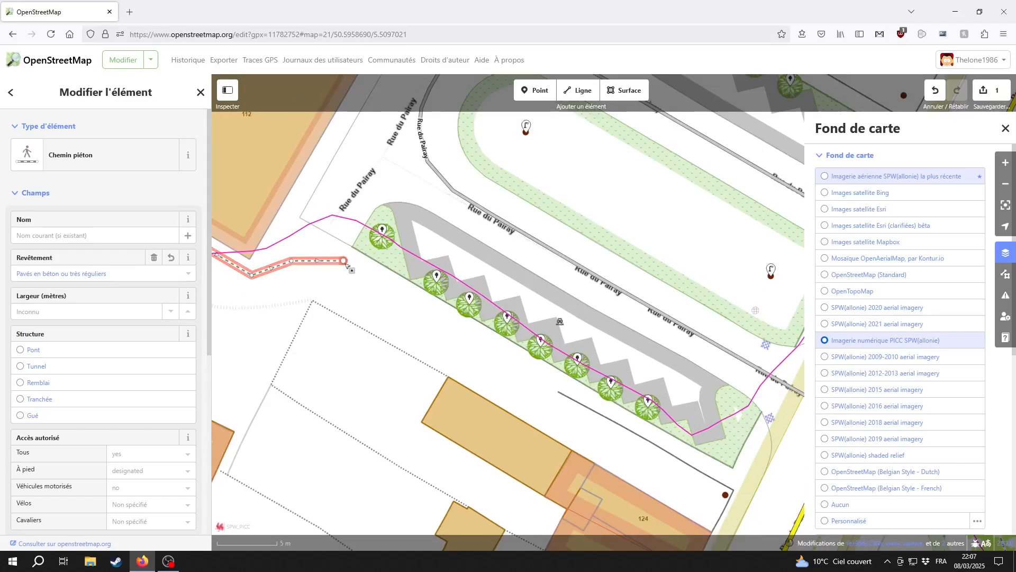
pyautogui.click(674, 470)
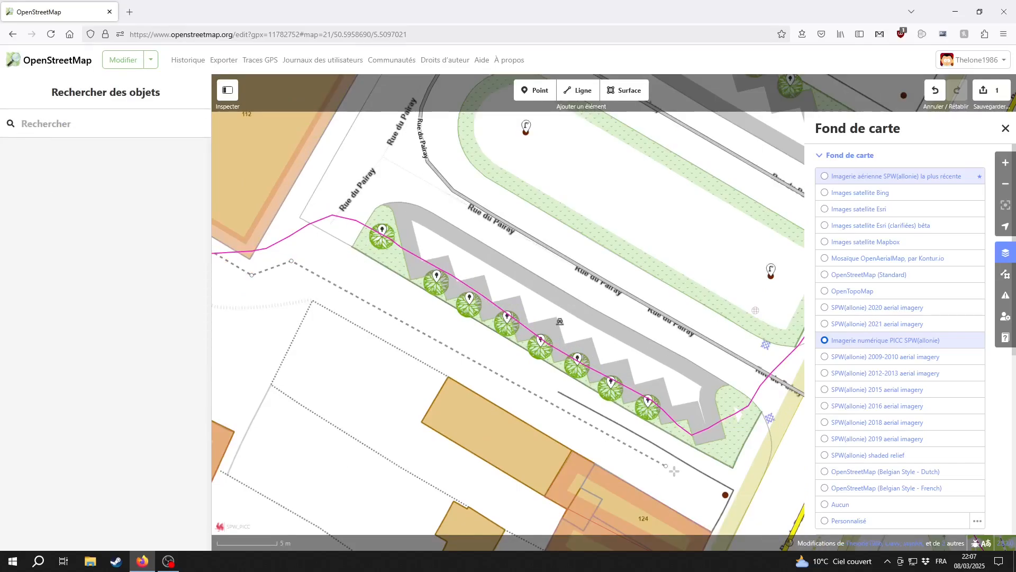
pyautogui.click(674, 471)
pyautogui.moveTo(724, 509); pyautogui.dragTo(584, 434)
pyautogui.scroll(2, 546, 399)
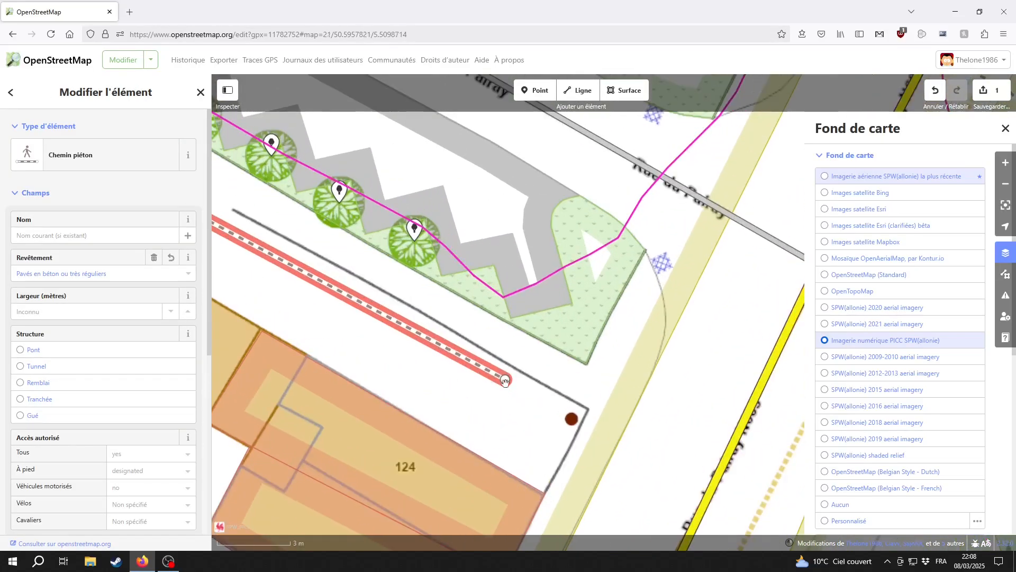
pyautogui.click(645, 421)
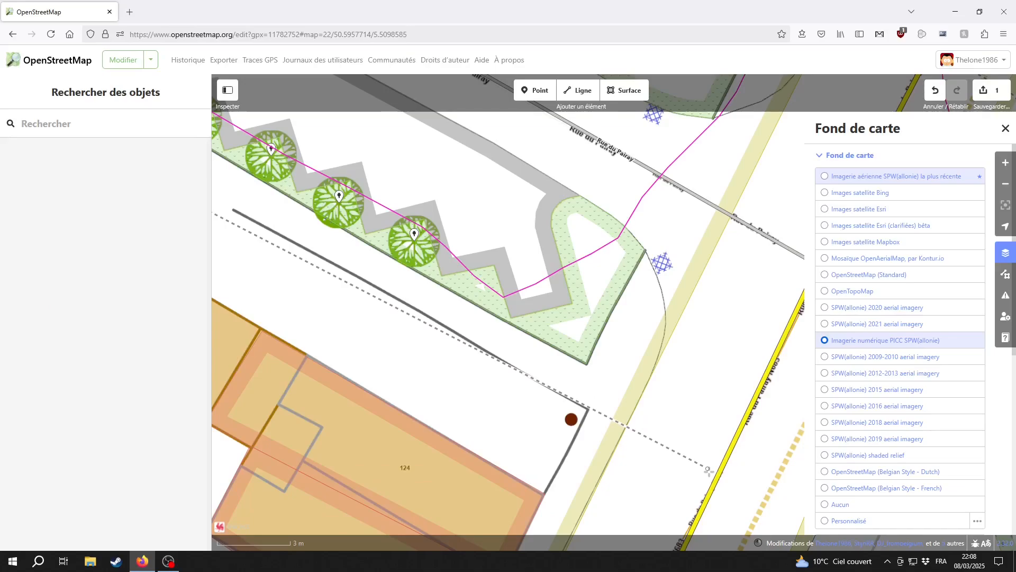
pyautogui.click(577, 385)
pyautogui.scroll(2, 578, 386)
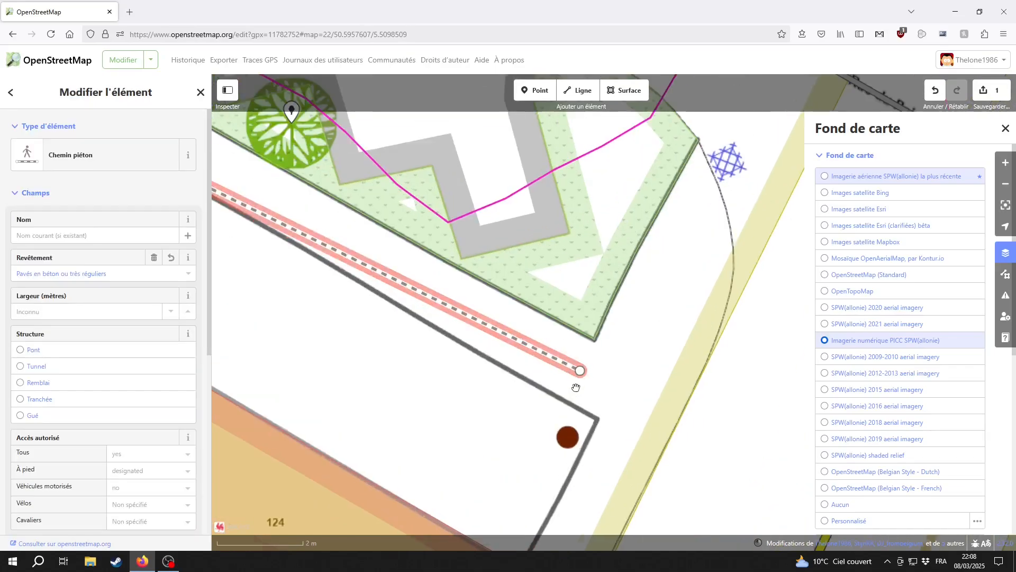
pyautogui.press('Escape')
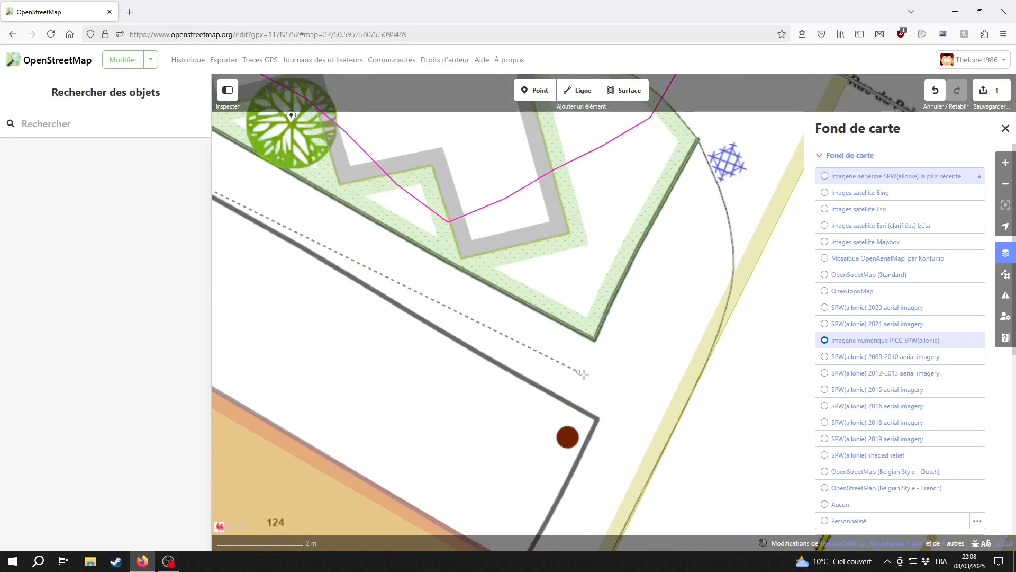
pyautogui.click(580, 373)
# - Add two bend points to the footpath beside the parking's western corner so that it curves around and runs alongside the green edge
pyautogui.scroll(-3, 583, 373)
pyautogui.moveTo(619, 356); pyautogui.dragTo(669, 411)
pyautogui.moveTo(440, 401); pyautogui.dragTo(617, 482)
pyautogui.moveTo(412, 326); pyautogui.dragTo(580, 469)
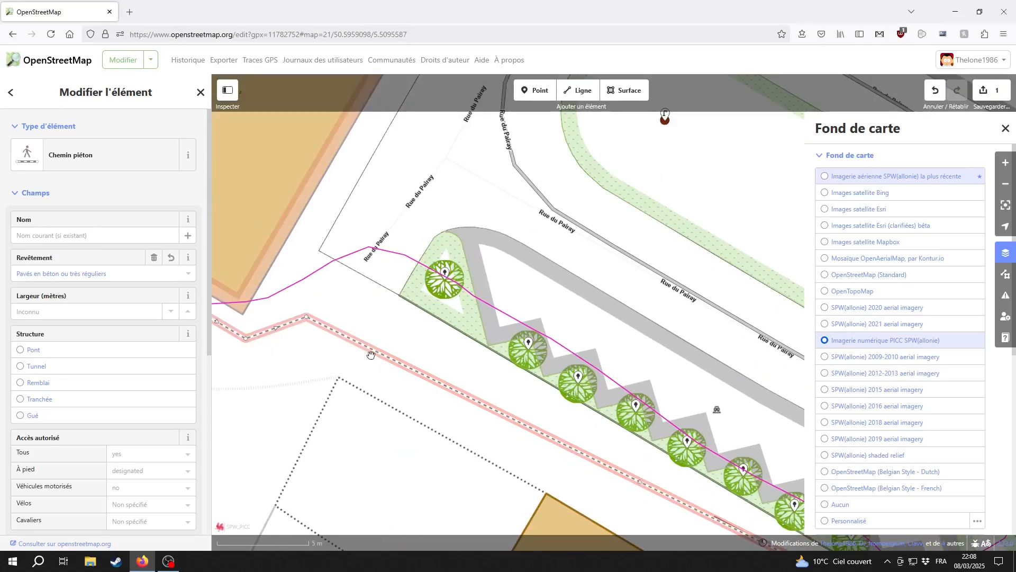
pyautogui.click(544, 95)
pyautogui.click(425, 376)
pyautogui.moveTo(425, 376); pyautogui.dragTo(389, 314)
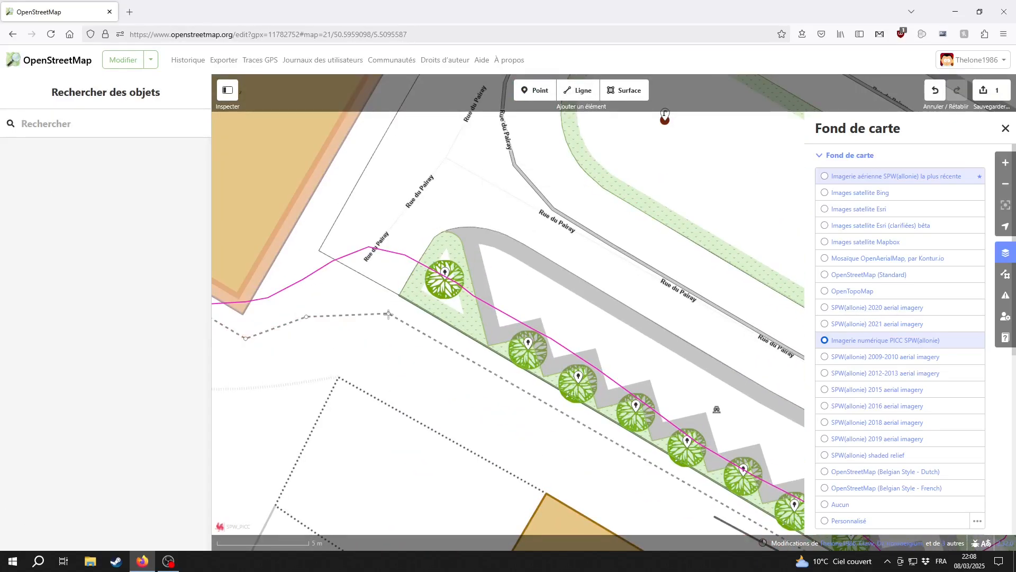
pyautogui.moveTo(402, 349); pyautogui.dragTo(521, 372)
pyautogui.click(521, 96)
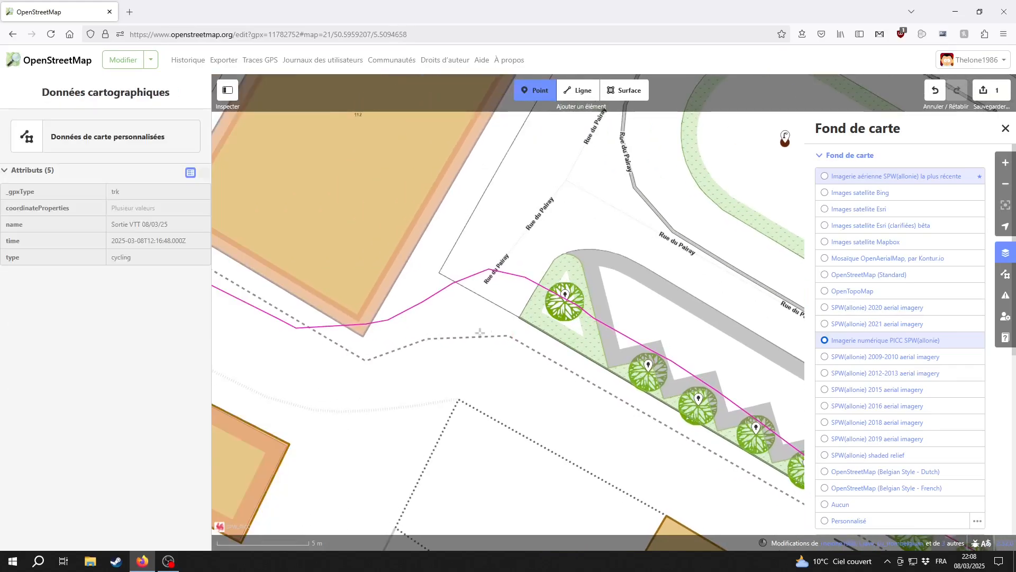
pyautogui.press('Escape')
pyautogui.moveTo(465, 332); pyautogui.dragTo(465, 332)
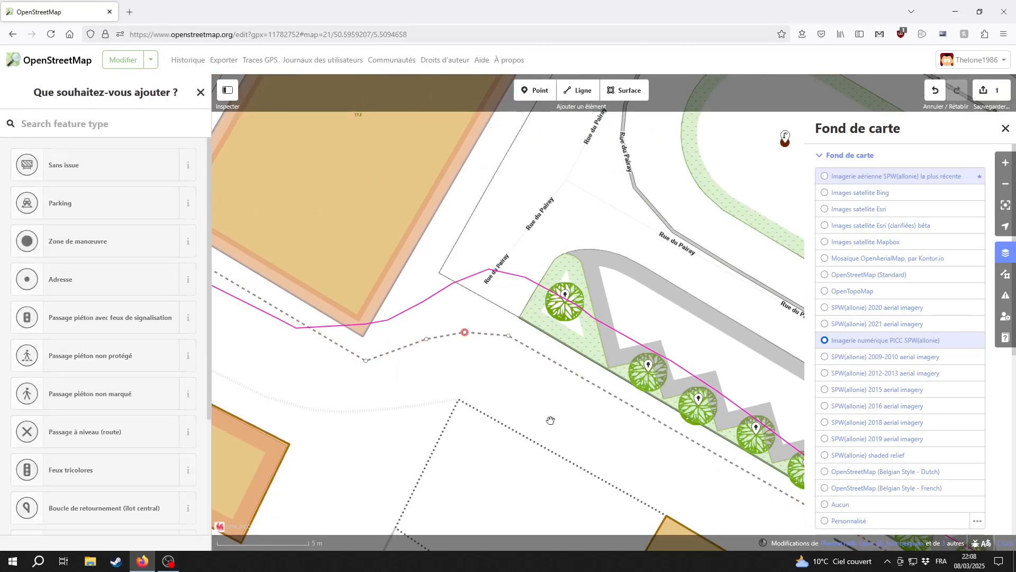
pyautogui.click(582, 434)
# - Examine the ways around the footpath's eastern end and the streets southwest of it, around Rue des Pinsons, on the PICC imagery
pyautogui.moveTo(638, 457); pyautogui.dragTo(376, 326)
pyautogui.moveTo(569, 440); pyautogui.dragTo(447, 353)
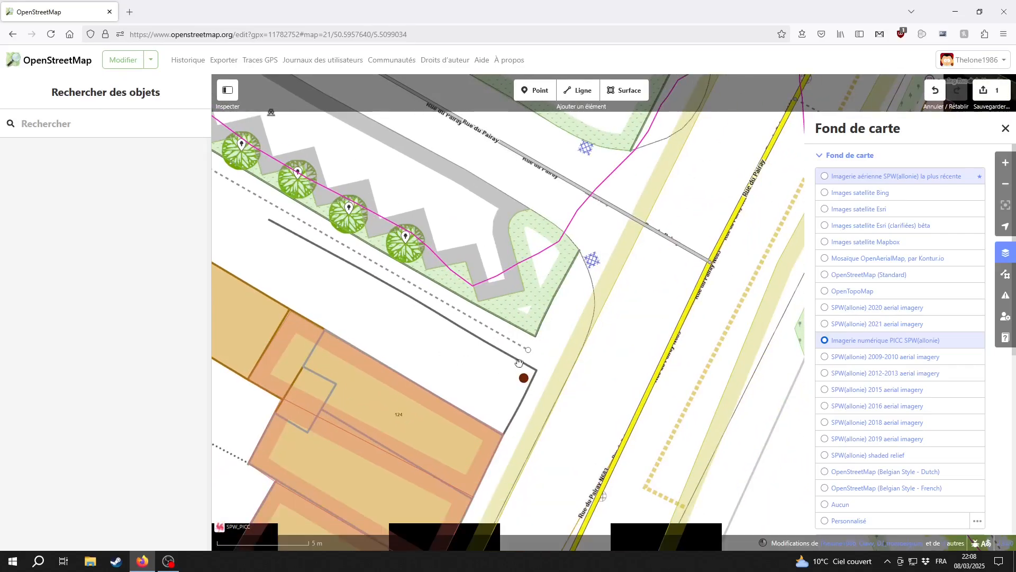
pyautogui.scroll(-5, 492, 370)
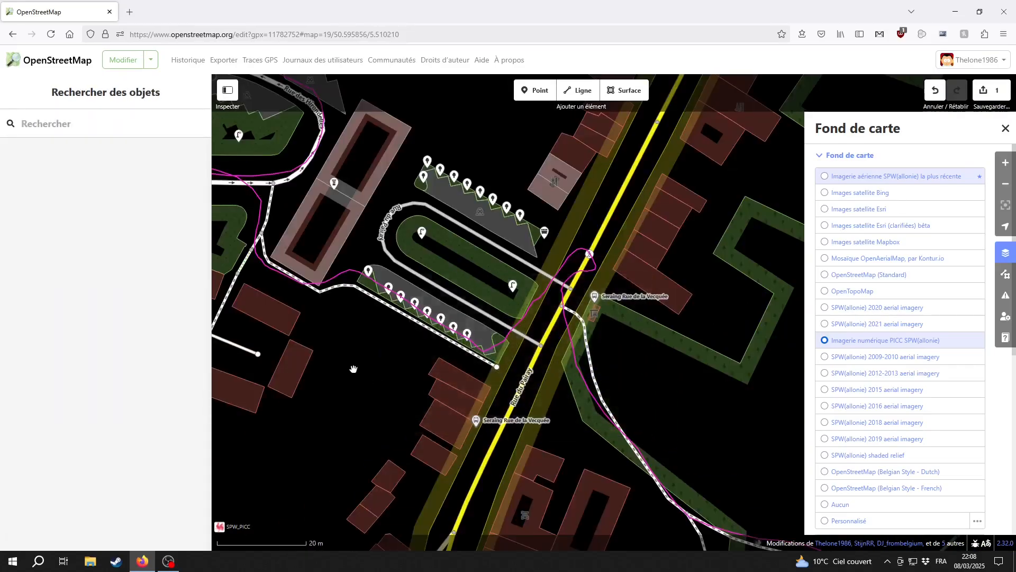
pyautogui.moveTo(353, 369); pyautogui.dragTo(677, 364)
pyautogui.moveTo(286, 529); pyautogui.dragTo(578, 356)
pyautogui.moveTo(377, 394); pyautogui.dragTo(596, 236)
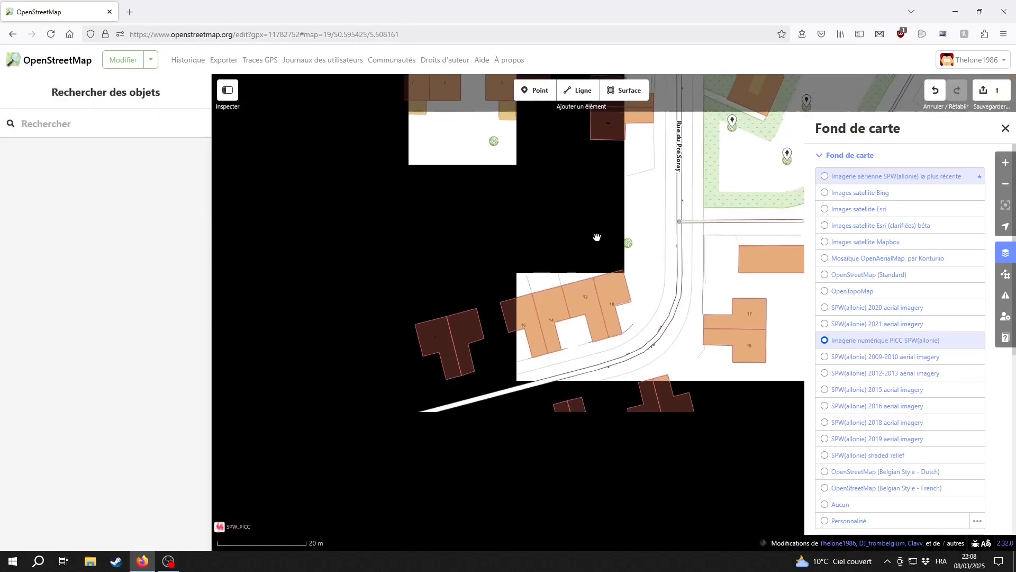
pyautogui.moveTo(458, 409); pyautogui.dragTo(650, 168)
pyautogui.moveTo(449, 389); pyautogui.dragTo(599, 225)
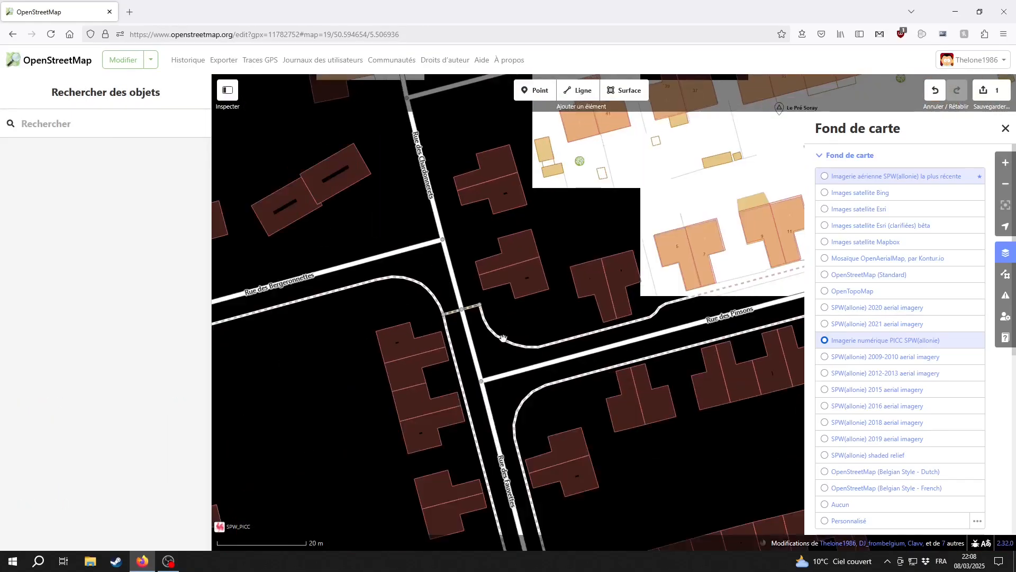
pyautogui.moveTo(669, 299); pyautogui.dragTo(369, 431)
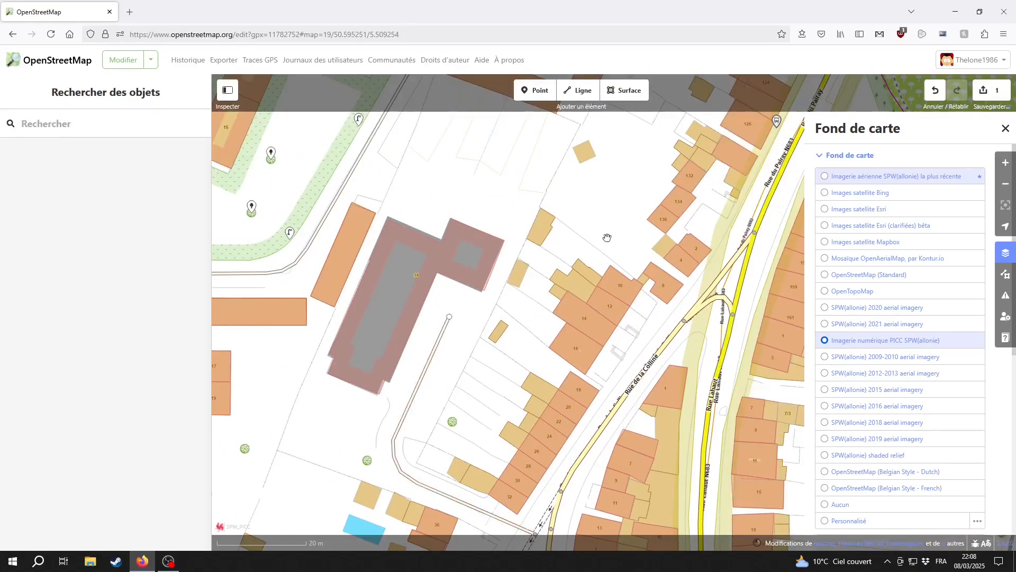
pyautogui.moveTo(482, 334); pyautogui.dragTo(289, 482)
pyautogui.moveTo(474, 268); pyautogui.dragTo(370, 392)
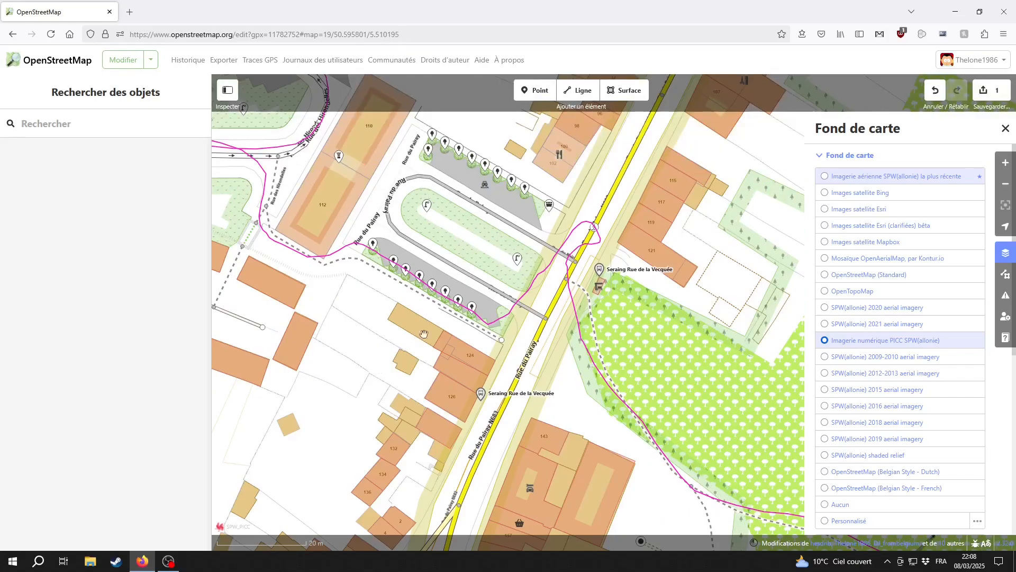
# - Continue the footpath from its eastern end beside building 124 and join it to the secondary road Rue du Pairay (N683)
pyautogui.scroll(3, 455, 344)
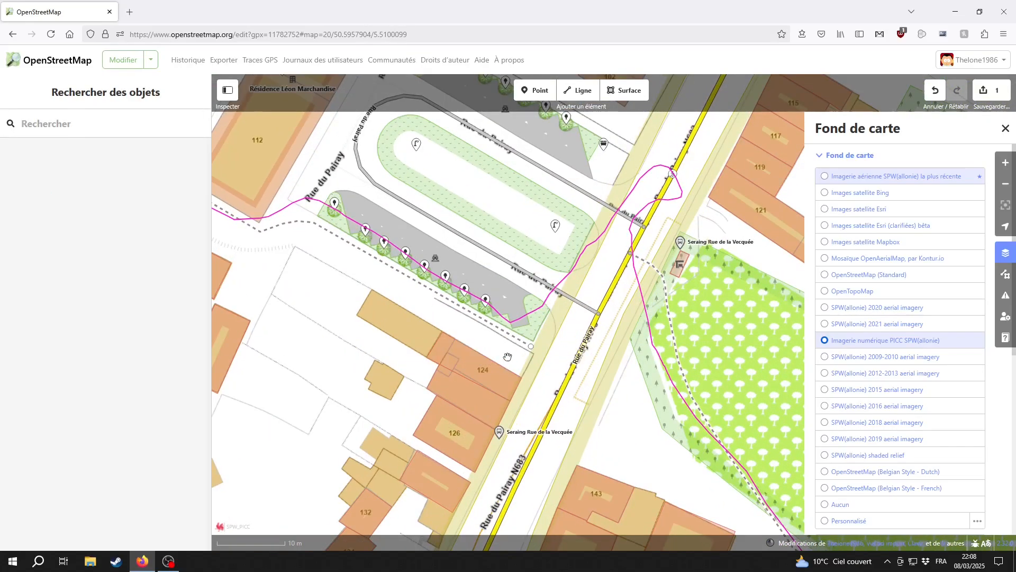
pyautogui.scroll(3, 508, 357)
pyautogui.rightClick(527, 337)
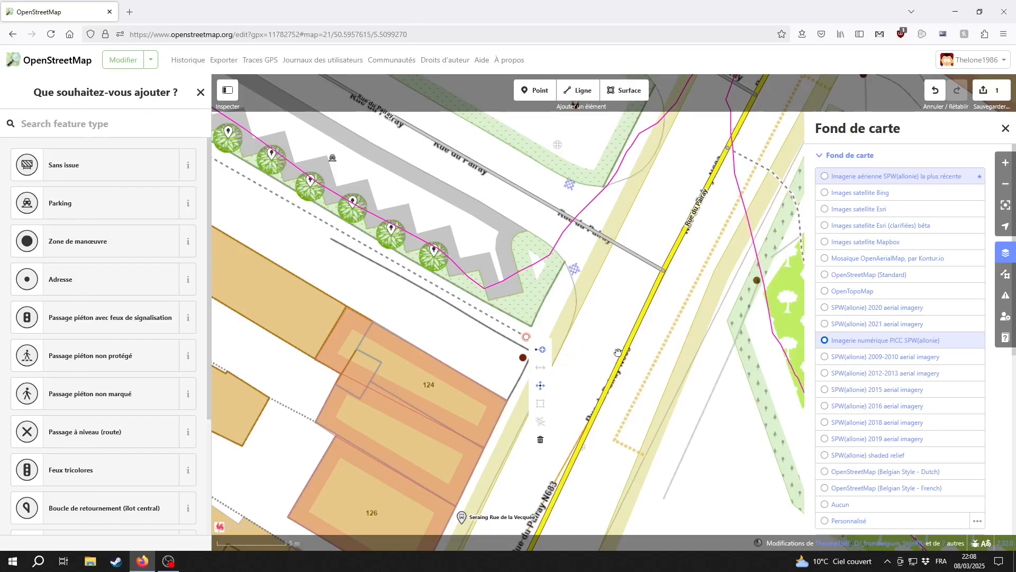
pyautogui.press('a')
pyautogui.scroll(1, 585, 360)
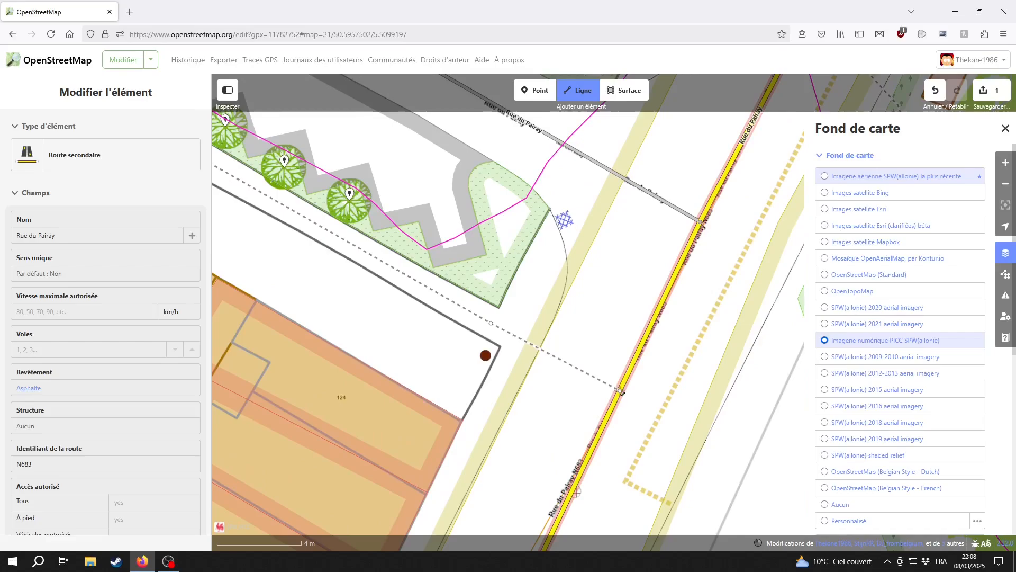
pyautogui.click(620, 391)
pyautogui.press('Escape')
# - Turn the footpath's bend point near the southwest corner of building 112 into a "Barrière à vélos" (cycle_barrier)
pyautogui.moveTo(411, 310); pyautogui.dragTo(715, 434)
pyautogui.moveTo(365, 289)
pyautogui.mouseDown()
pyautogui.moveTo(629, 416)
pyautogui.moveTo(720, 430)
pyautogui.mouseUp()
pyautogui.moveTo(416, 353); pyautogui.dragTo(571, 426)
pyautogui.scroll(2, 479, 307)
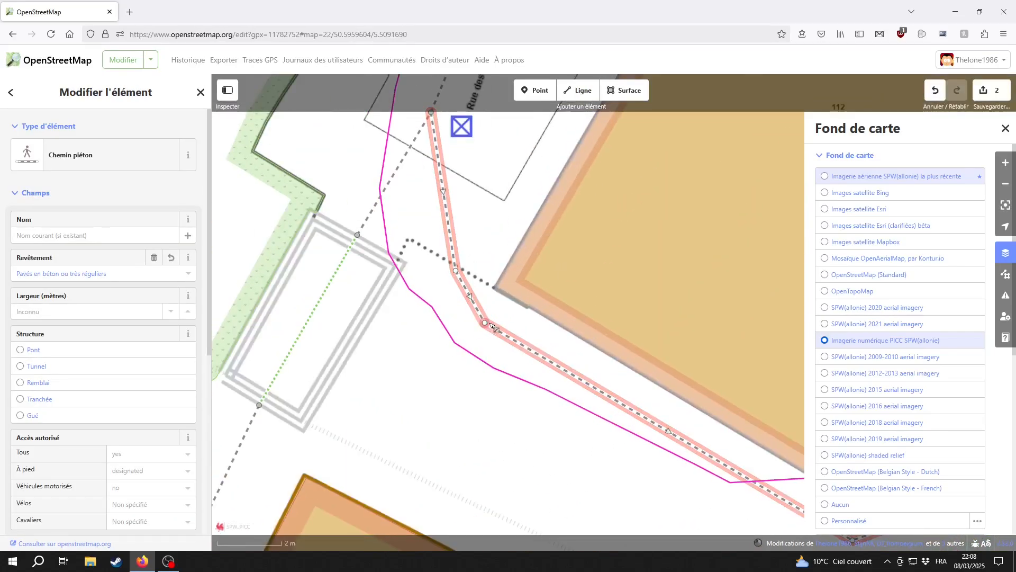
pyautogui.click(486, 324)
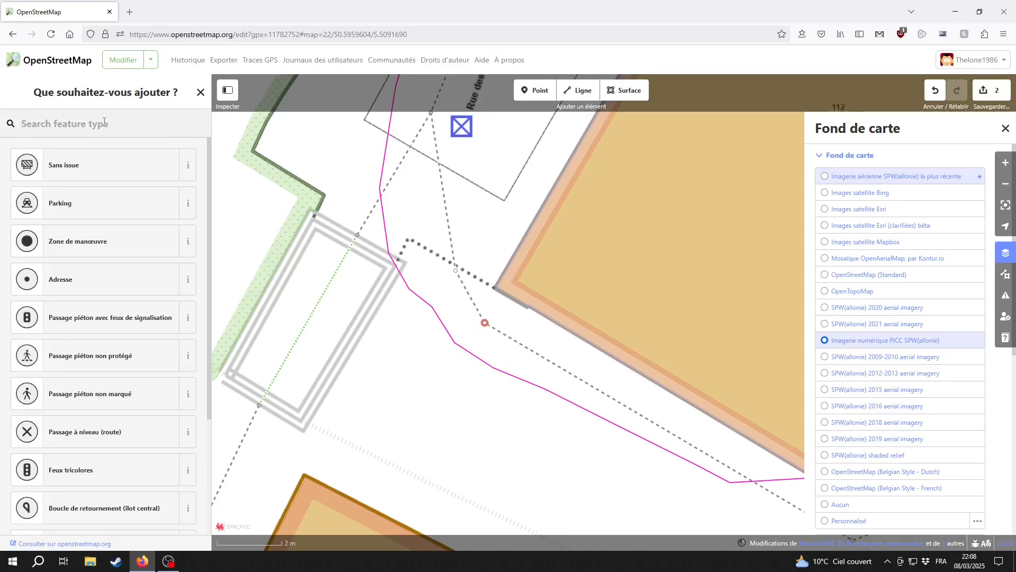
pyautogui.write('barri')
pyautogui.click(148, 406)
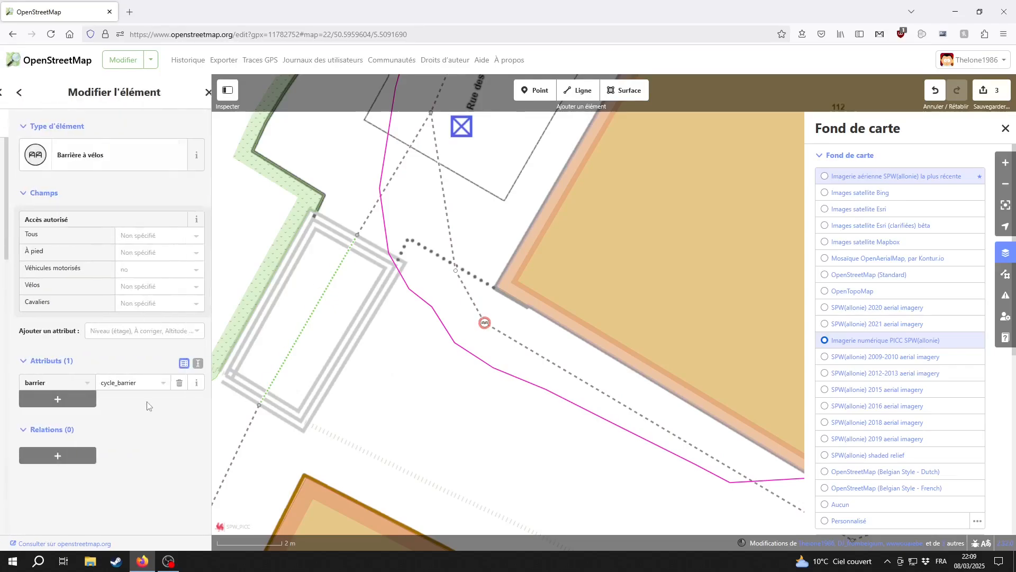
# - Set the pedestrian access of the cycle barrier to "yes"
pyautogui.click(135, 253)
pyautogui.click(137, 267)
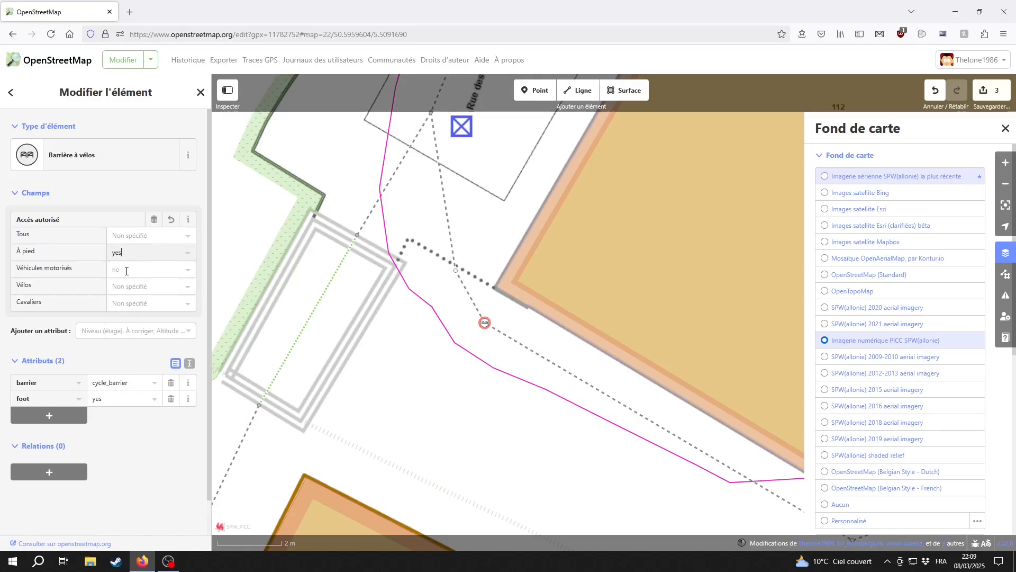
pyautogui.click(138, 302)
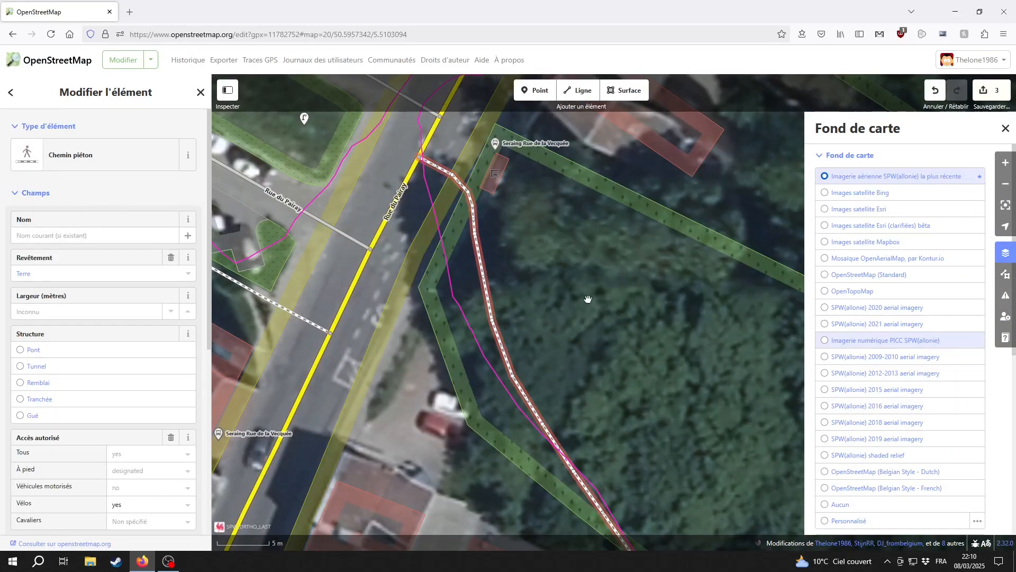
# - Check the attributes and course of the earth footpath east of Rue du Pairay against the GPS trace and latest aerial imagery
pyautogui.moveTo(588, 299); pyautogui.dragTo(567, 281)
pyautogui.scroll(-1, 625, 383)
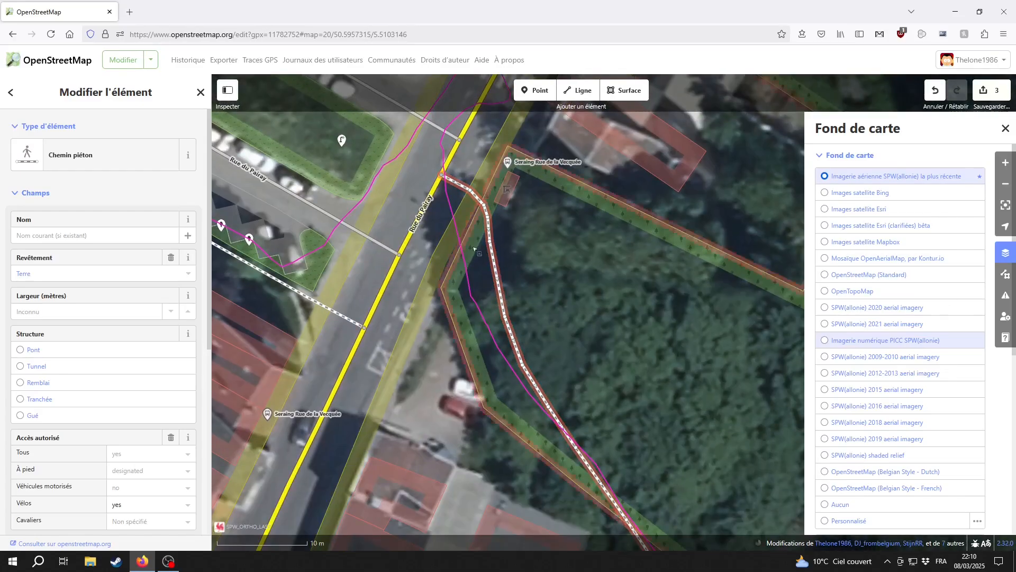
pyautogui.click(508, 249)
pyautogui.click(502, 284)
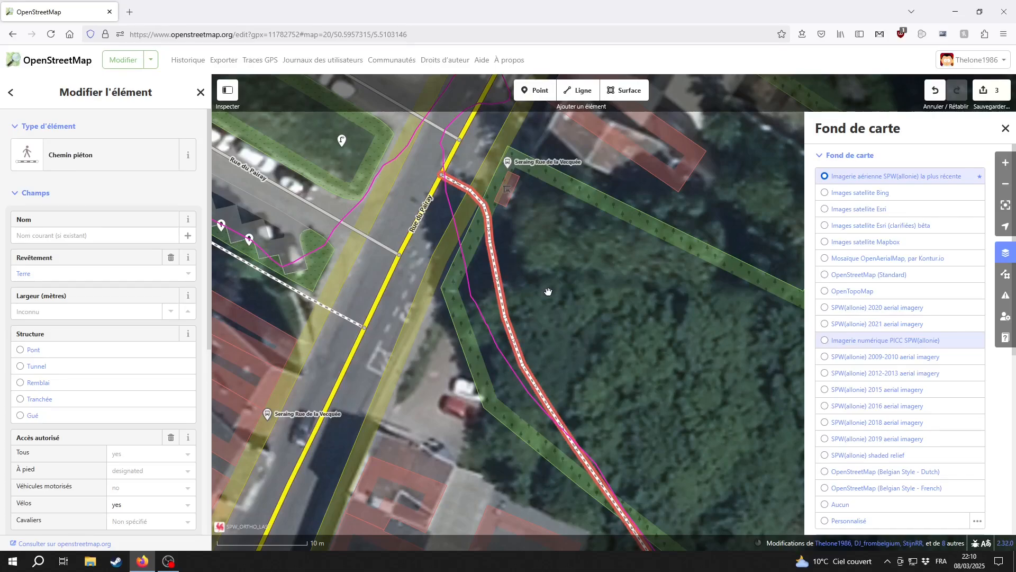
pyautogui.moveTo(543, 306); pyautogui.dragTo(370, 149)
pyautogui.moveTo(729, 431); pyautogui.dragTo(478, 235)
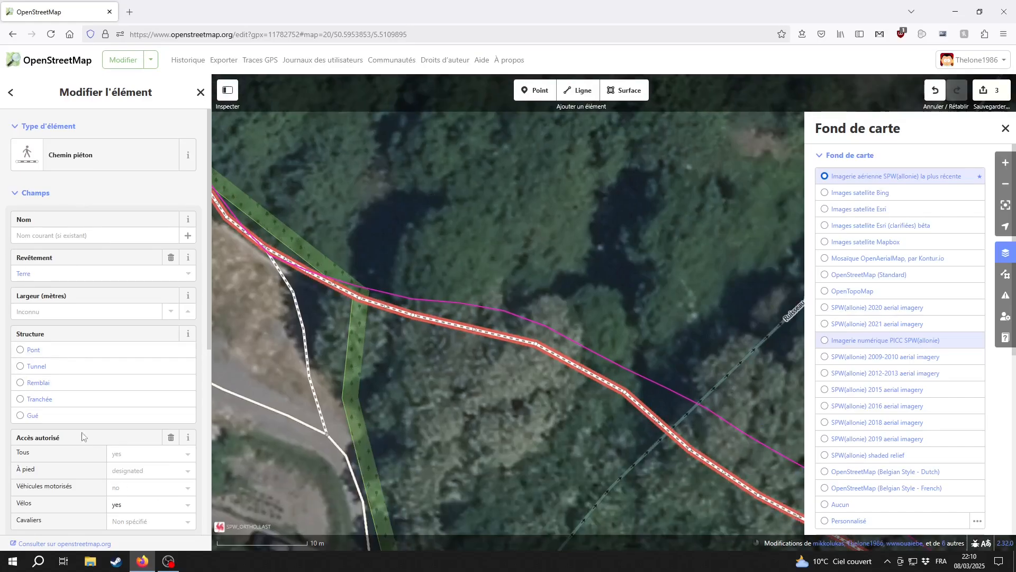
pyautogui.moveTo(385, 371); pyautogui.dragTo(370, 309)
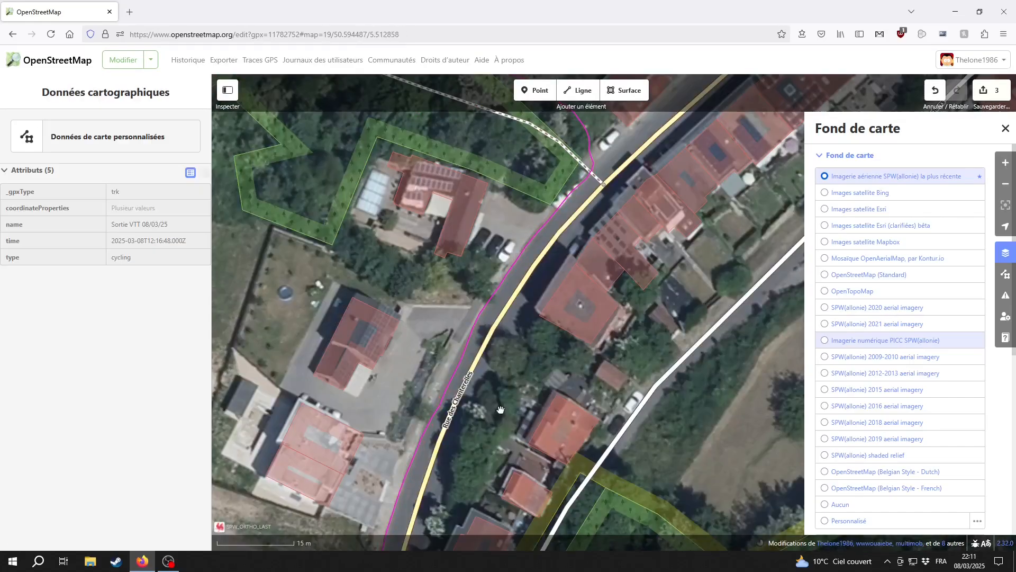
# - Follow the GPS trace along Rue des Chanterelles and the Voie Verte du Vicinal 725, comparing it with the mapped ways
pyautogui.moveTo(471, 430); pyautogui.dragTo(526, 291)
pyautogui.moveTo(515, 437); pyautogui.dragTo(511, 296)
pyautogui.moveTo(471, 516); pyautogui.dragTo(494, 334)
pyautogui.moveTo(500, 495); pyautogui.dragTo(423, 132)
pyautogui.moveTo(545, 511); pyautogui.dragTo(445, 311)
pyautogui.moveTo(492, 360); pyautogui.dragTo(318, 245)
pyautogui.scroll(-5, 481, 402)
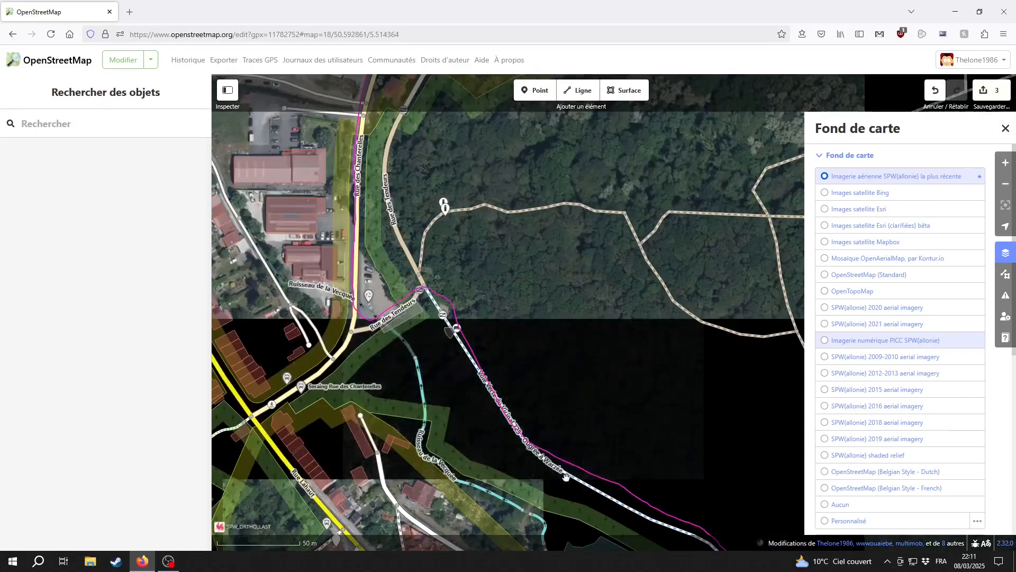
pyautogui.moveTo(560, 365); pyautogui.dragTo(463, 259)
pyautogui.moveTo(651, 445); pyautogui.dragTo(397, 180)
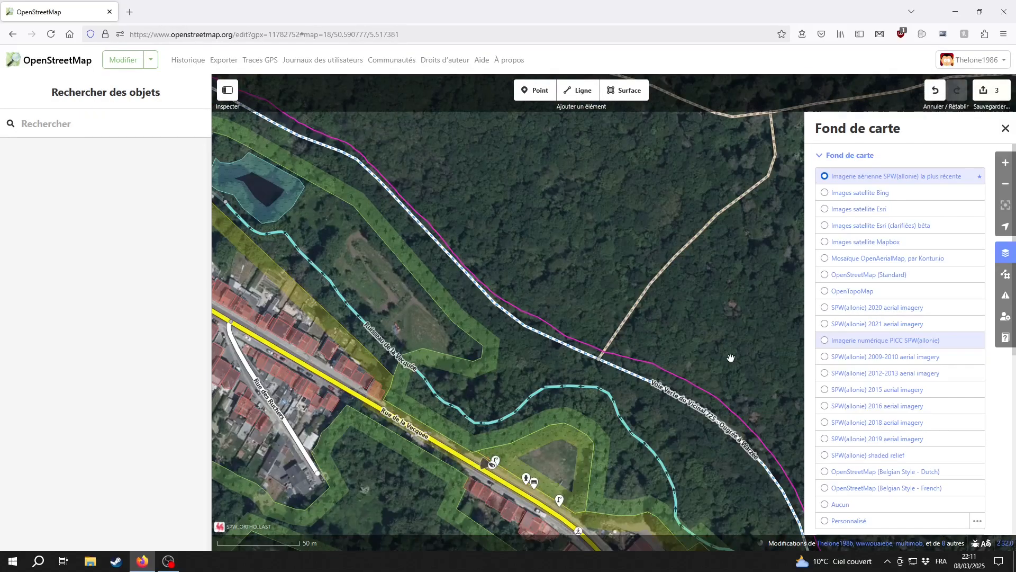
pyautogui.moveTo(731, 357); pyautogui.dragTo(610, 295)
pyautogui.moveTo(582, 257); pyautogui.dragTo(581, 359)
# - Check the attributes of the earth path branching north from the Voie Verte du Vicinal 725 through the forest
pyautogui.click(524, 329)
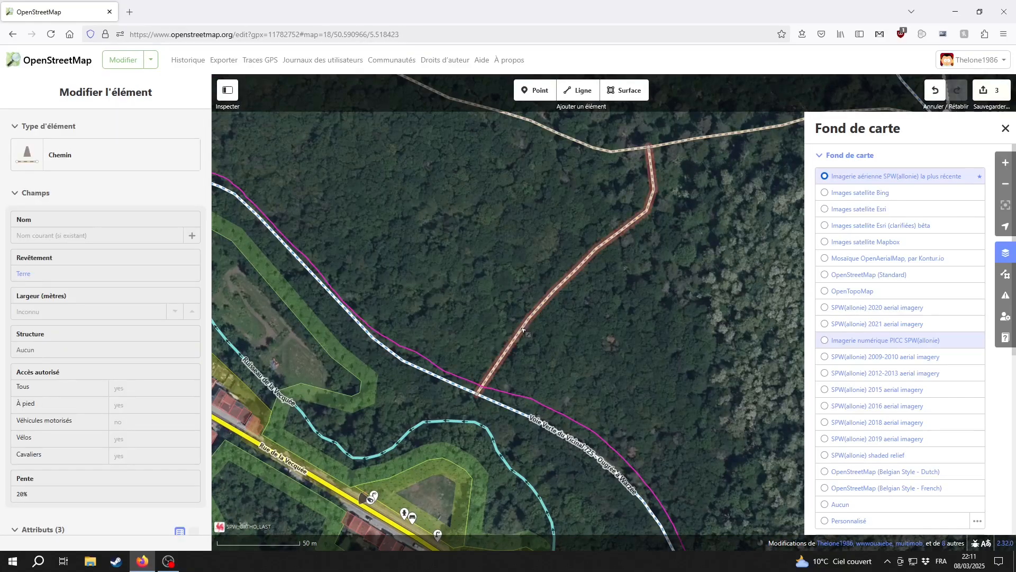
pyautogui.click(524, 329)
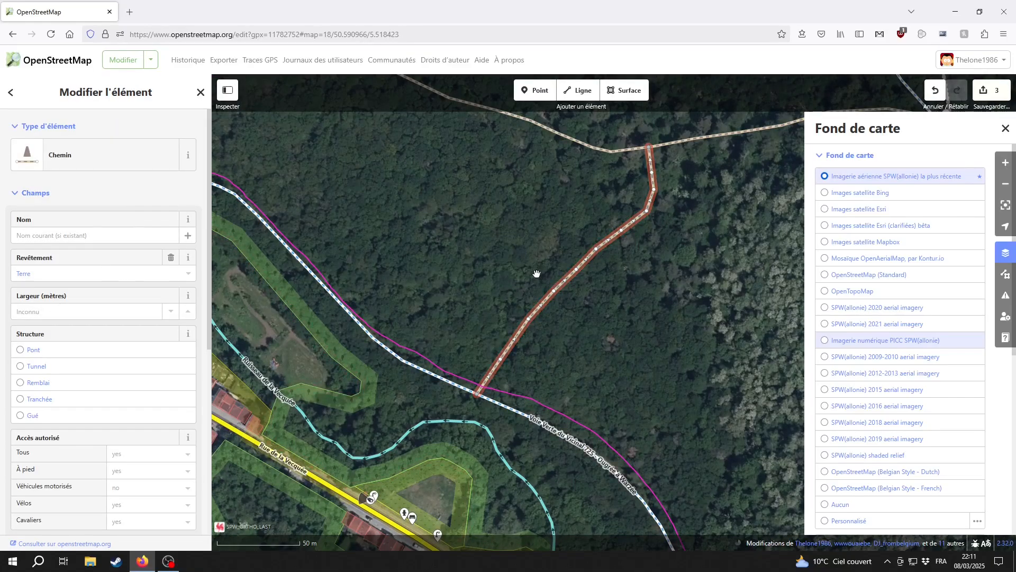
pyautogui.moveTo(523, 233); pyautogui.dragTo(508, 235)
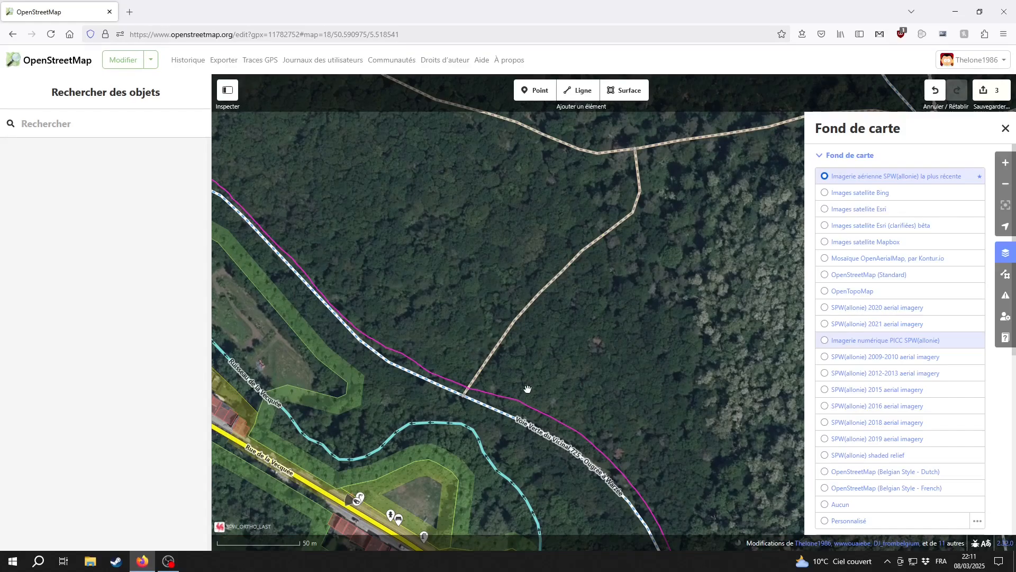
pyautogui.click(508, 338)
pyautogui.click(570, 394)
# - Follow the GPS trace south along the Voie Verte du Vicinal 725 and to the looping path west of the Voie Verte du Bois de la Marchandise
pyautogui.moveTo(617, 400); pyautogui.dragTo(467, 263)
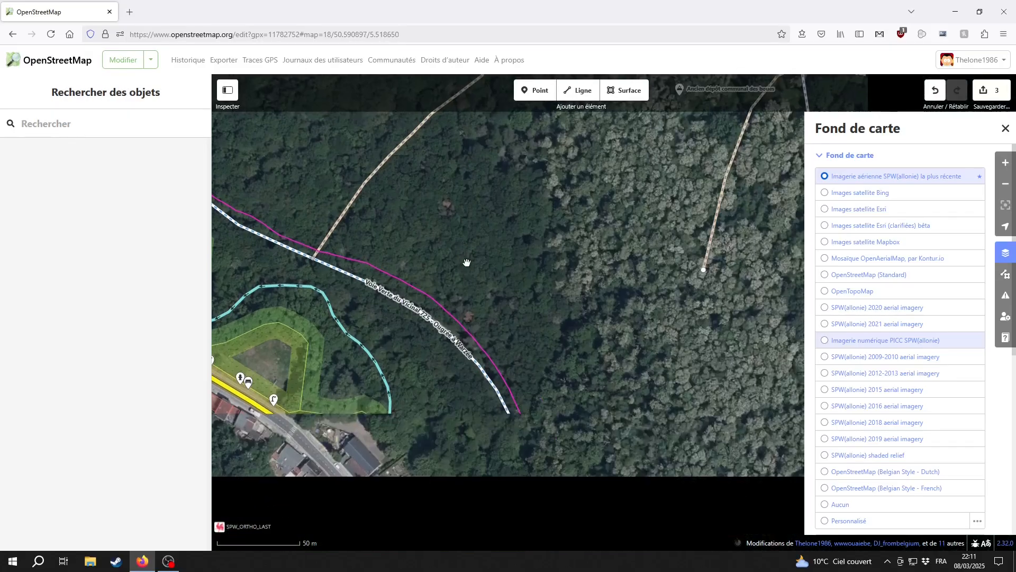
pyautogui.moveTo(567, 450); pyautogui.dragTo(503, 208)
pyautogui.moveTo(596, 410); pyautogui.dragTo(551, 265)
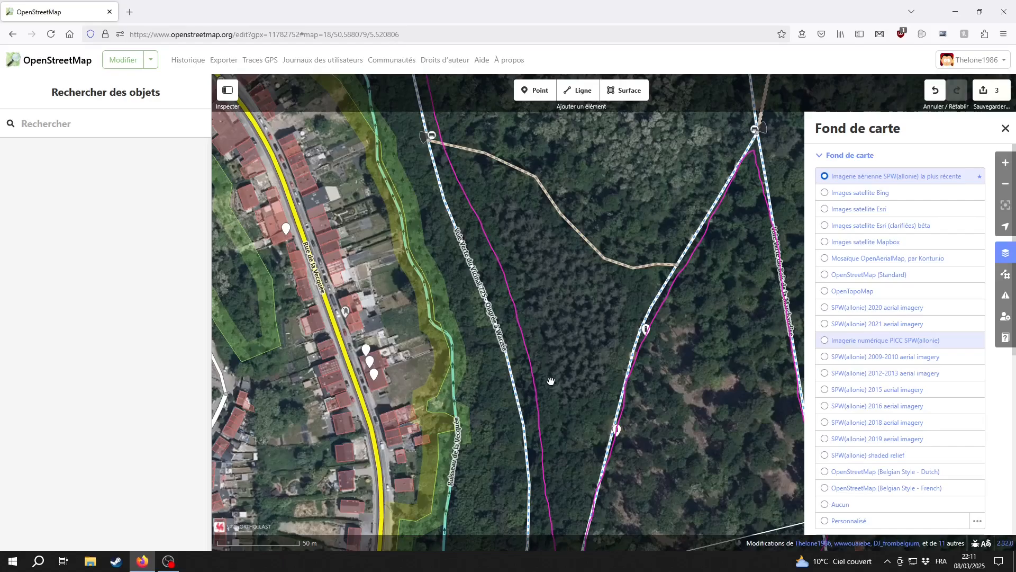
pyautogui.moveTo(551, 389); pyautogui.dragTo(563, 192)
pyautogui.moveTo(503, 444); pyautogui.dragTo(528, 246)
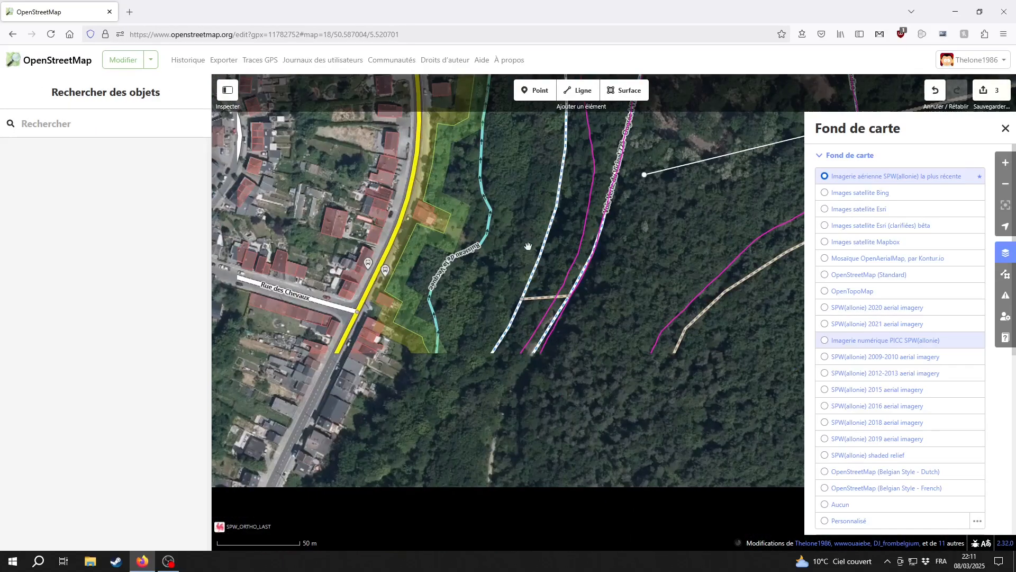
pyautogui.moveTo(537, 444); pyautogui.dragTo(485, 448)
pyautogui.moveTo(569, 259); pyautogui.dragTo(479, 462)
pyautogui.moveTo(583, 201); pyautogui.dragTo(566, 366)
pyautogui.moveTo(561, 405); pyautogui.dragTo(581, 149)
pyautogui.moveTo(553, 487); pyautogui.dragTo(497, 154)
pyautogui.moveTo(498, 373); pyautogui.dragTo(531, 320)
pyautogui.scroll(-3, 530, 320)
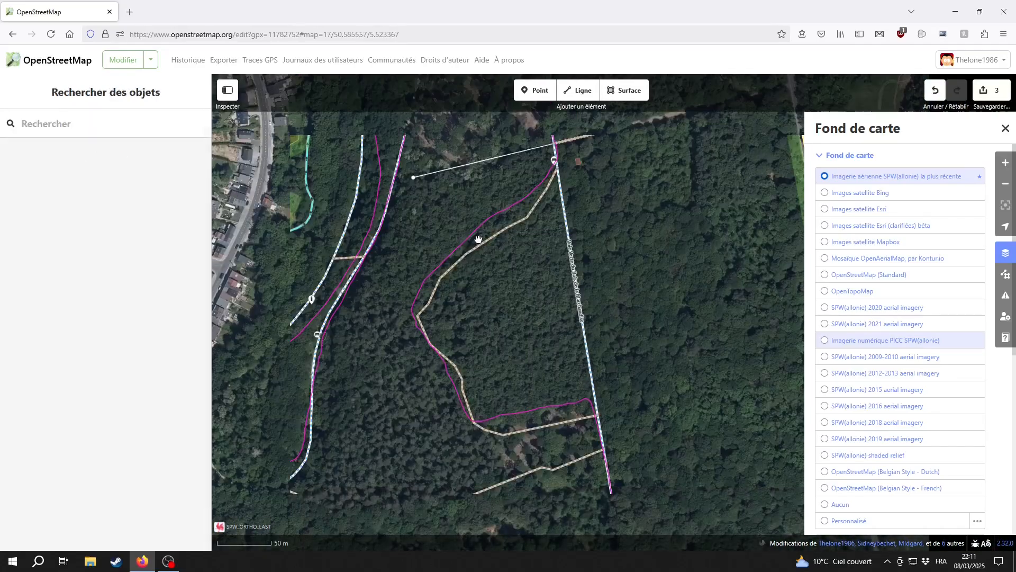
pyautogui.click(479, 238)
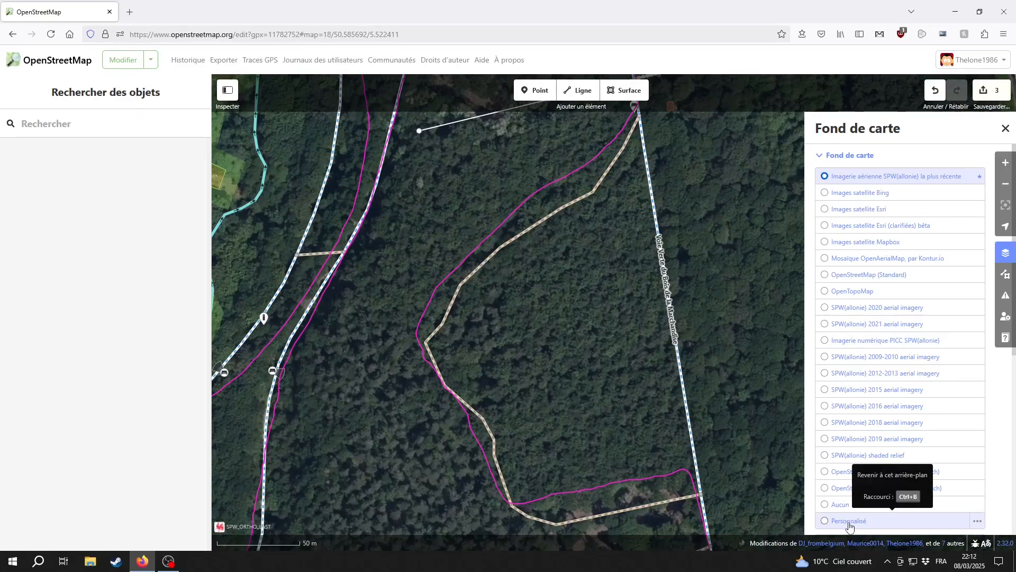
# - Compare the looping path's full course with the GPS trace over the custom (Personnalisé) background
pyautogui.click(847, 521)
pyautogui.moveTo(581, 317); pyautogui.dragTo(594, 356)
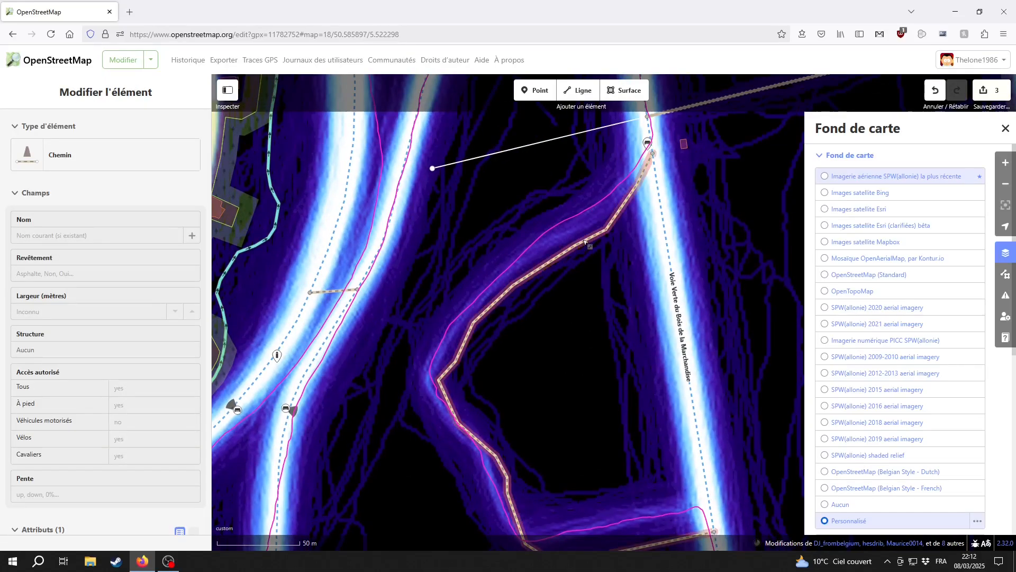
pyautogui.click(529, 276)
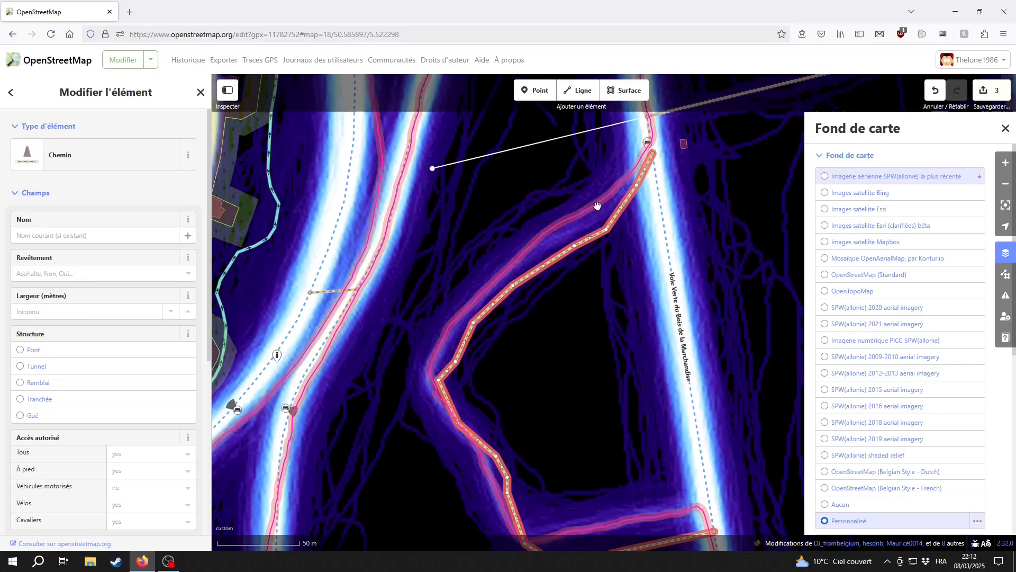
pyautogui.moveTo(430, 405); pyautogui.dragTo(449, 277)
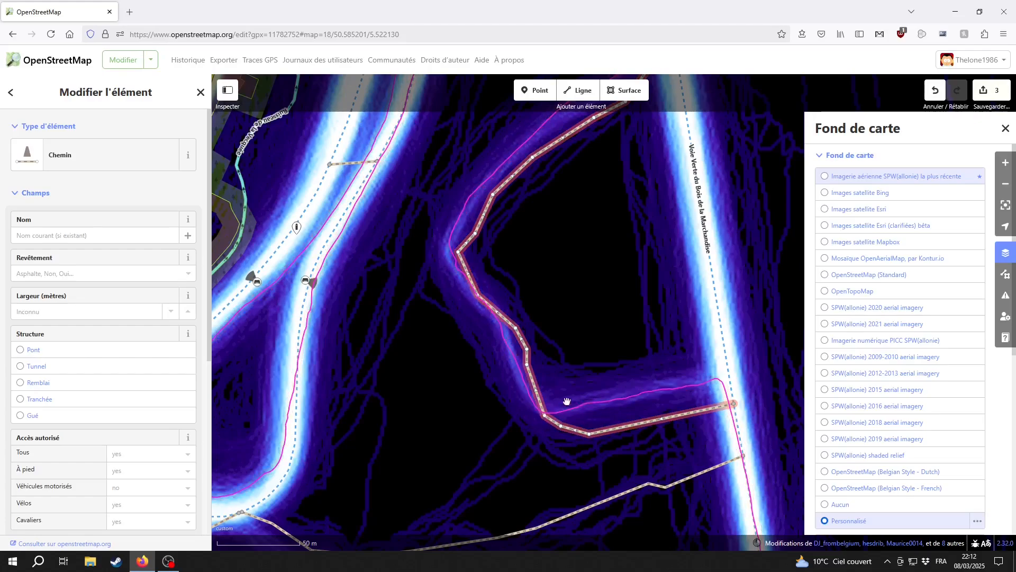
pyautogui.scroll(3, 567, 401)
pyautogui.moveTo(624, 383); pyautogui.dragTo(540, 317)
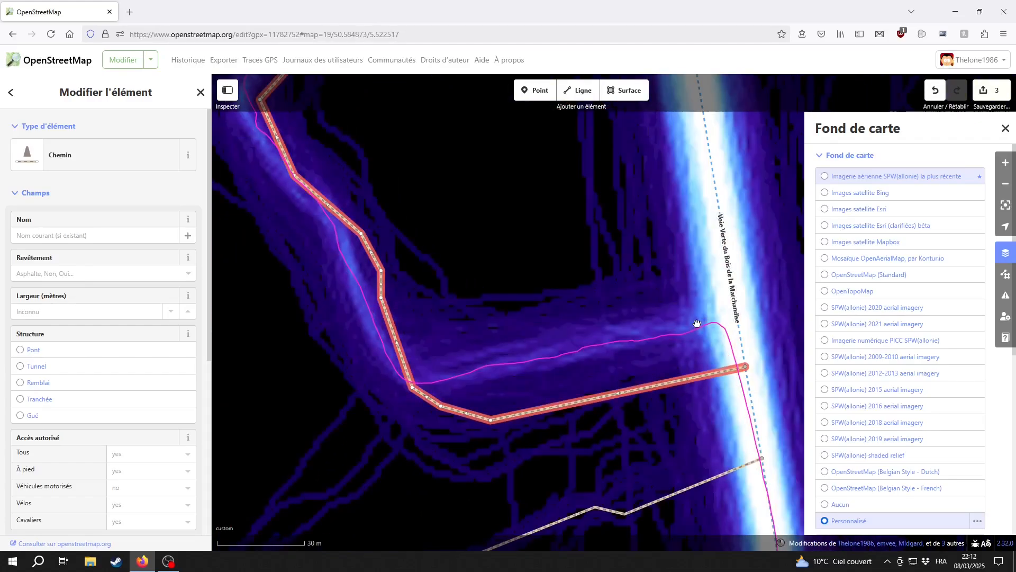
pyautogui.moveTo(266, 166); pyautogui.dragTo(403, 293)
pyautogui.moveTo(468, 251); pyautogui.dragTo(497, 367)
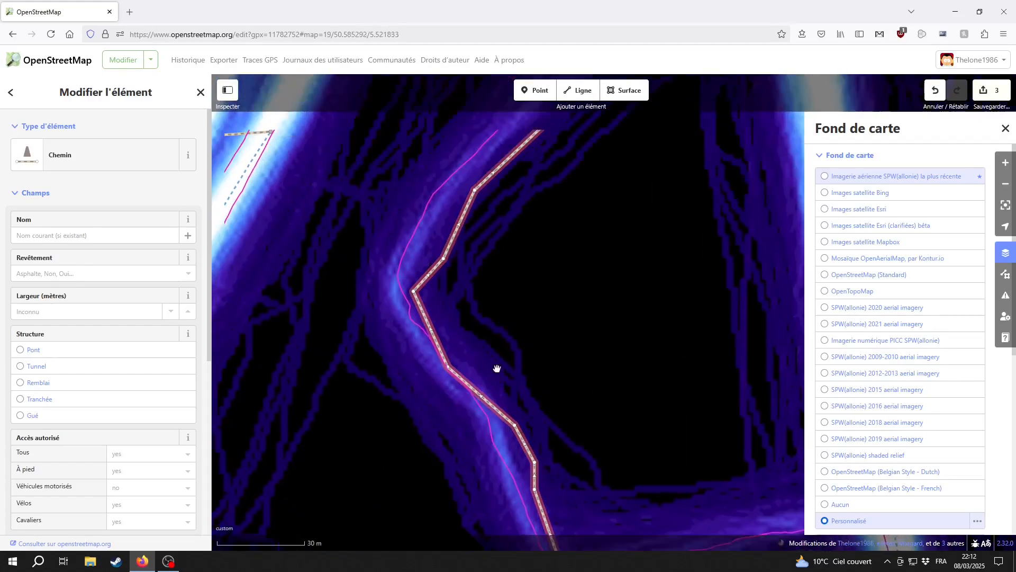
pyautogui.moveTo(528, 149); pyautogui.dragTo(442, 281)
pyautogui.moveTo(639, 153); pyautogui.dragTo(514, 278)
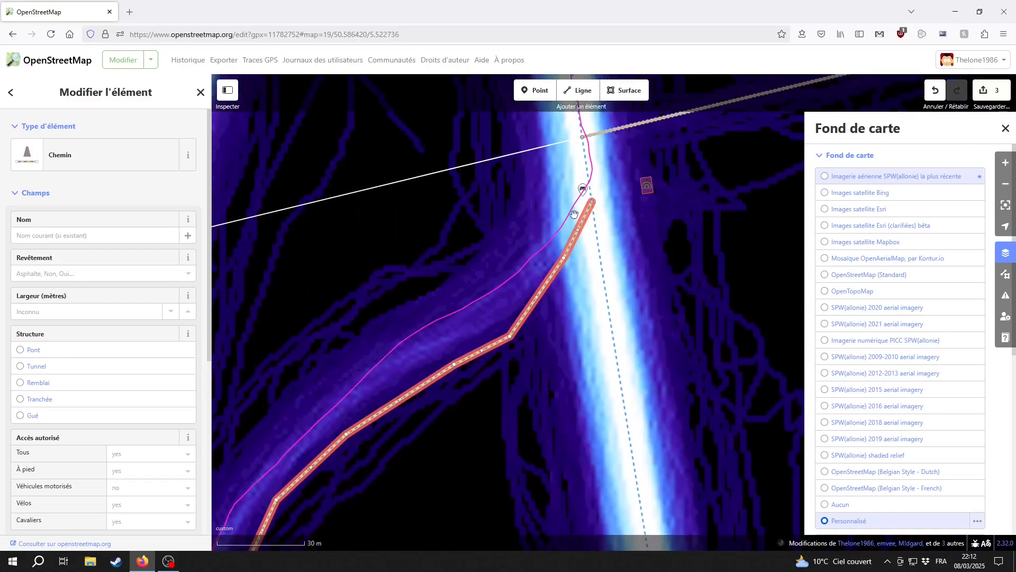
pyautogui.scroll(-2, 470, 267)
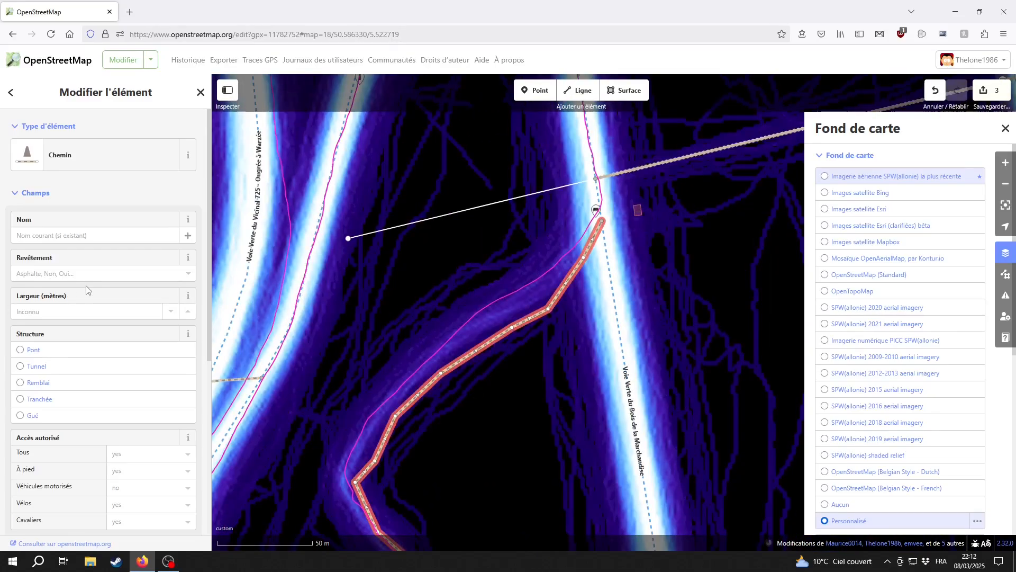
# - Review the looping path's attributes and set its surface (Revêtement) to "Terre"
pyautogui.scroll(-3, 77, 297)
pyautogui.scroll(-2, 78, 298)
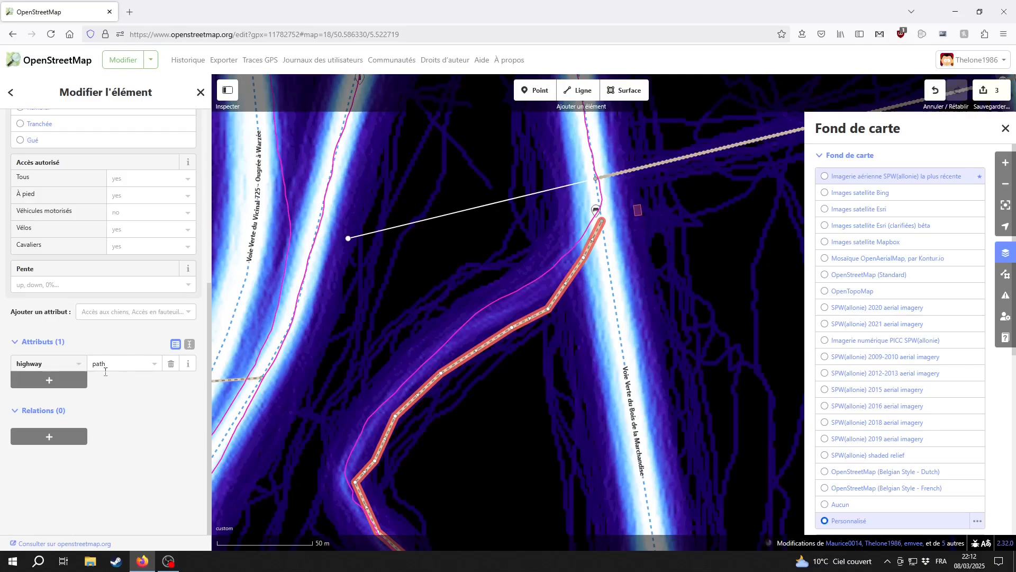
pyautogui.scroll(5, 62, 284)
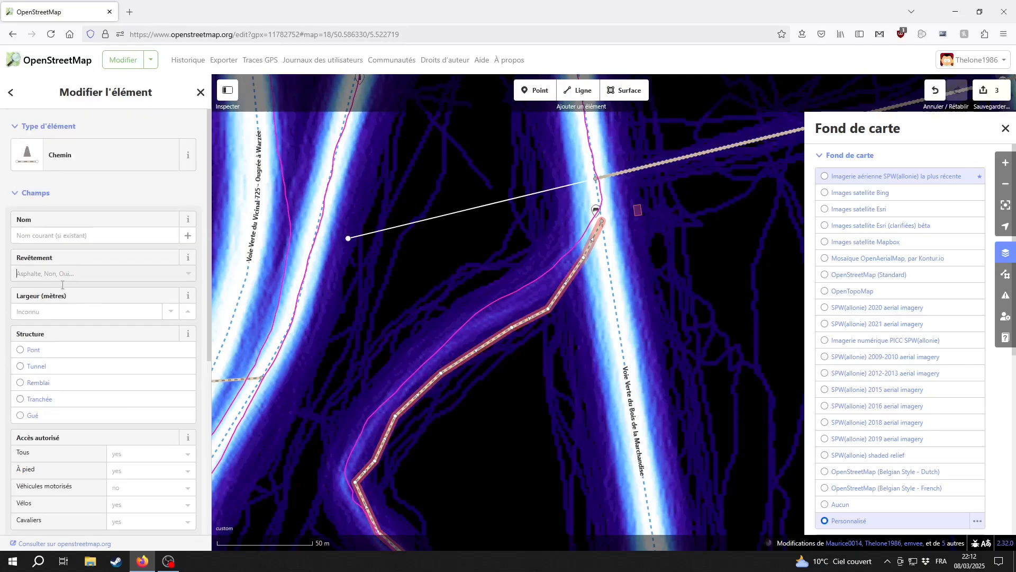
pyautogui.click(38, 390)
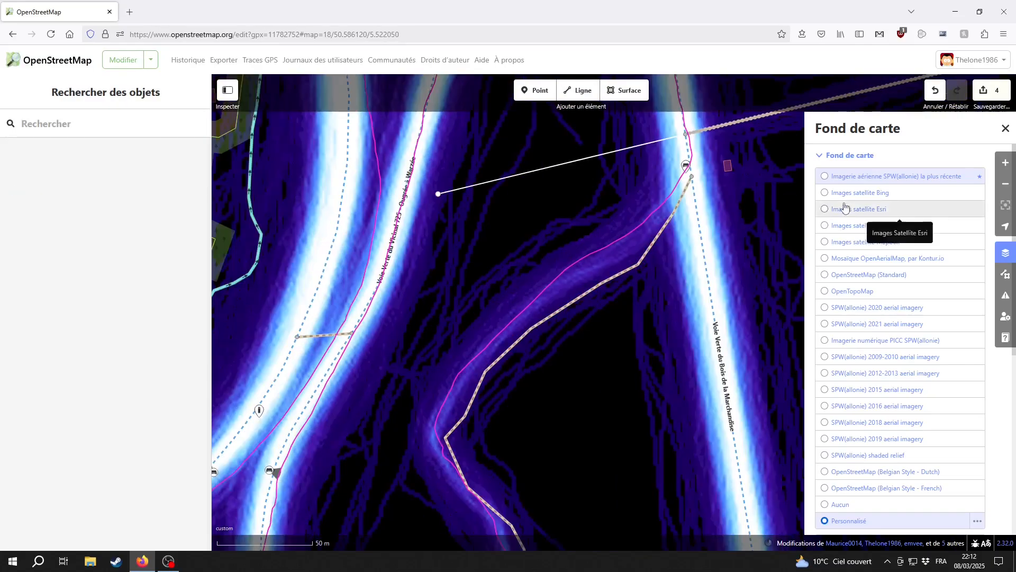
# - Compare the northern part of the looping path with the GPS trace over the latest SPW(allonie) aerial imagery
pyautogui.click(844, 178)
pyautogui.scroll(-2, 574, 411)
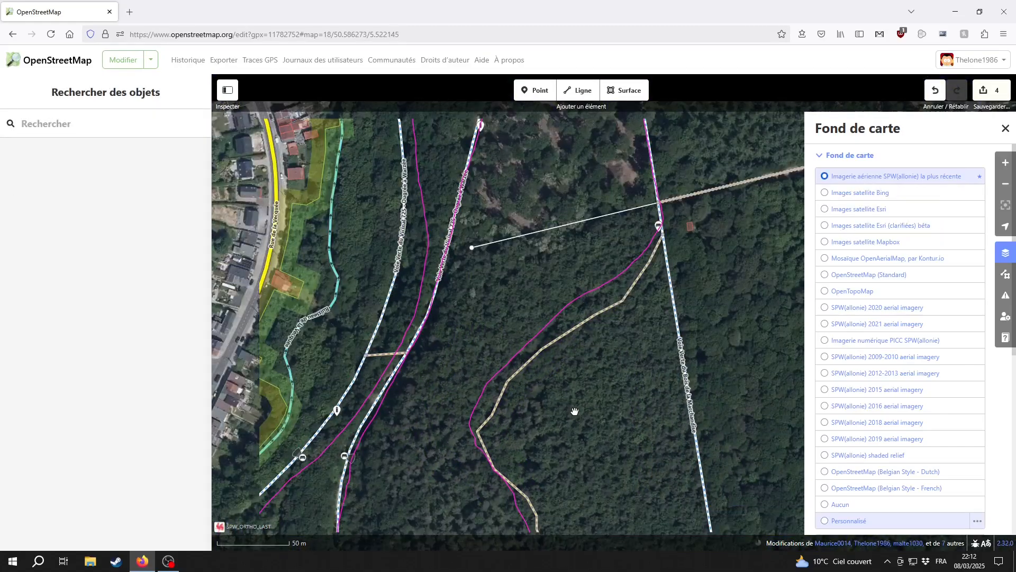
pyautogui.moveTo(575, 412); pyautogui.dragTo(570, 384)
pyautogui.click(576, 218)
pyautogui.click(602, 265)
pyautogui.scroll(4, 604, 260)
pyautogui.click(650, 269)
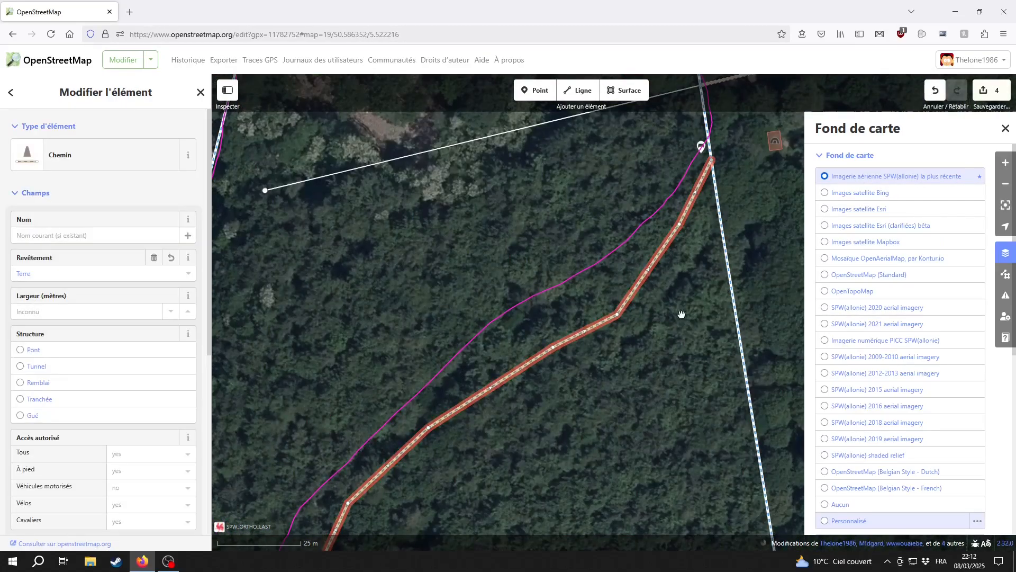
# - Compare the northern stretch and western bend of the looping path with the SPW(allonie) shaded relief and the custom background
pyautogui.click(891, 456)
pyautogui.click(634, 411)
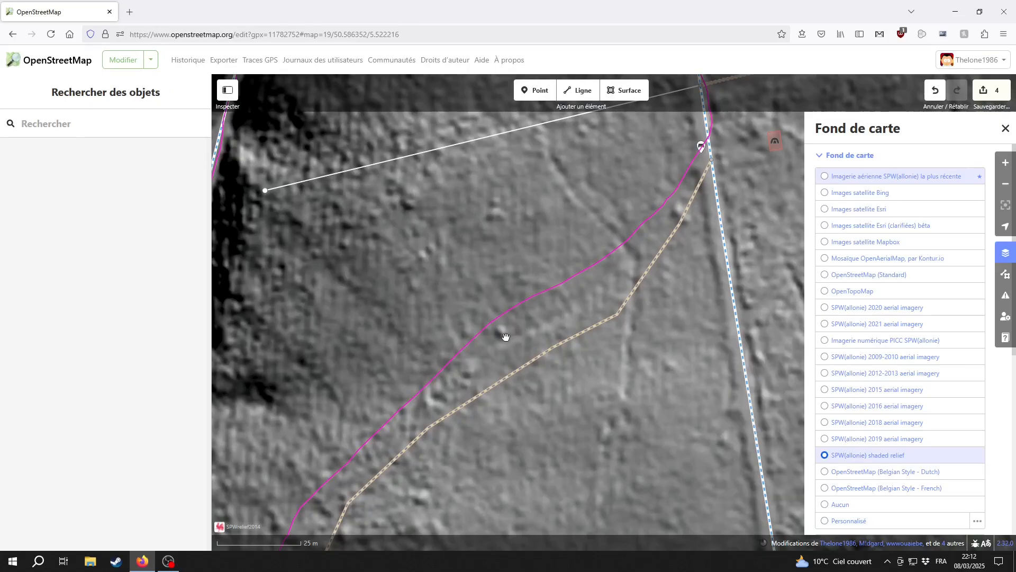
pyautogui.moveTo(505, 337); pyautogui.dragTo(573, 315)
pyautogui.click(852, 520)
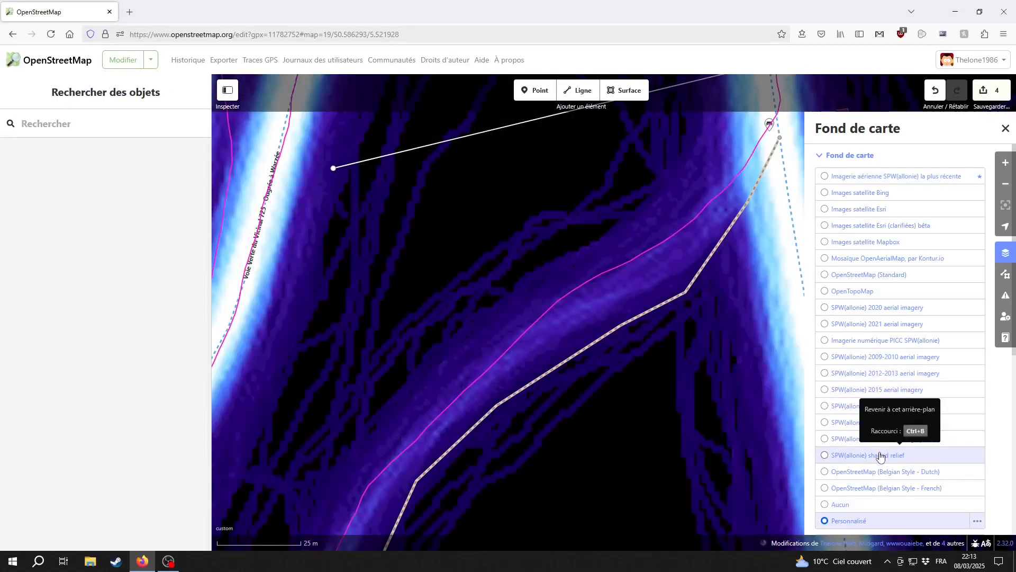
pyautogui.click(881, 457)
pyautogui.moveTo(457, 410); pyautogui.dragTo(530, 268)
pyautogui.moveTo(461, 350); pyautogui.dragTo(501, 209)
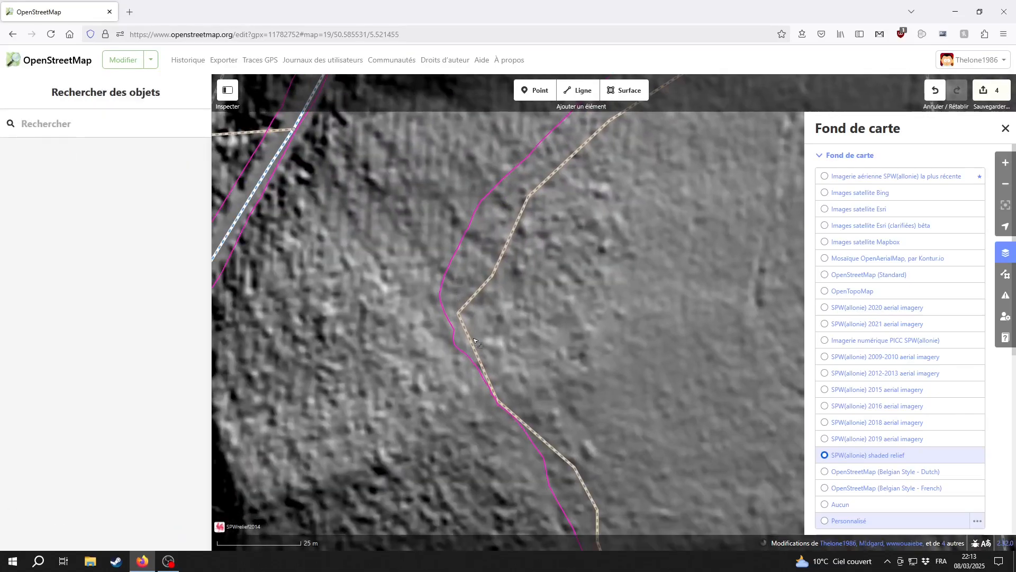
pyautogui.moveTo(506, 348); pyautogui.dragTo(476, 272)
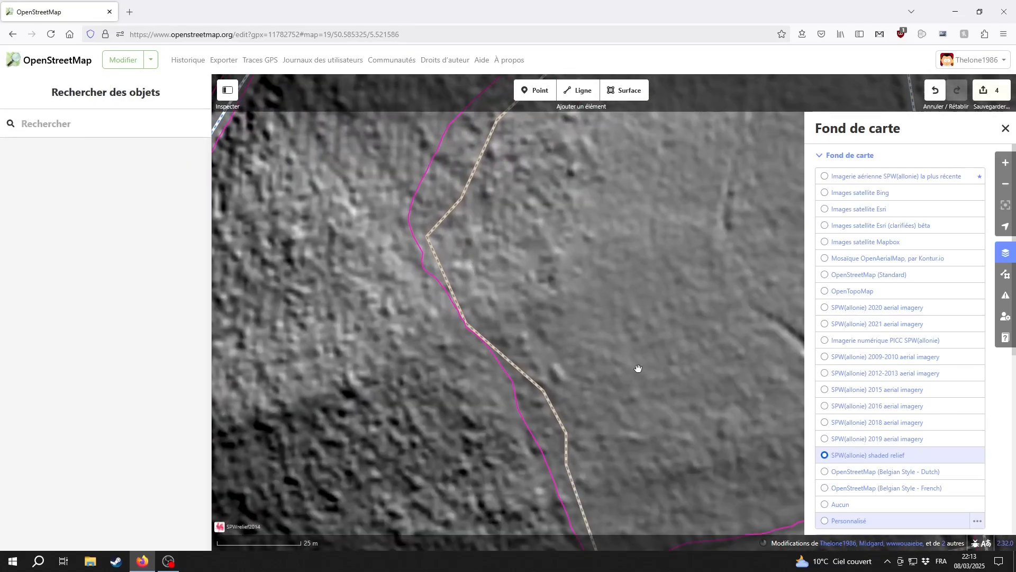
pyautogui.moveTo(638, 368); pyautogui.dragTo(708, 406)
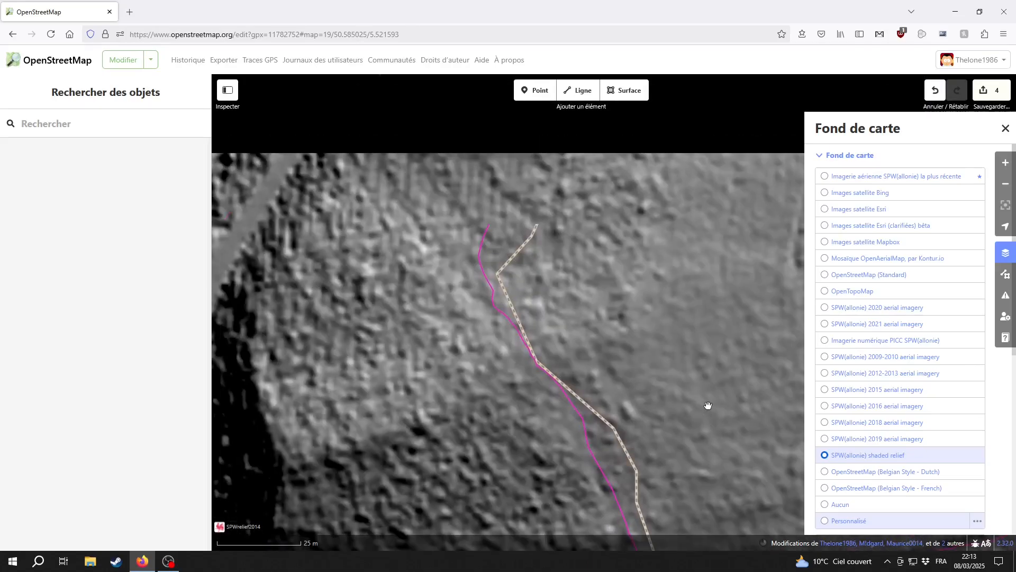
pyautogui.moveTo(541, 160); pyautogui.dragTo(497, 224)
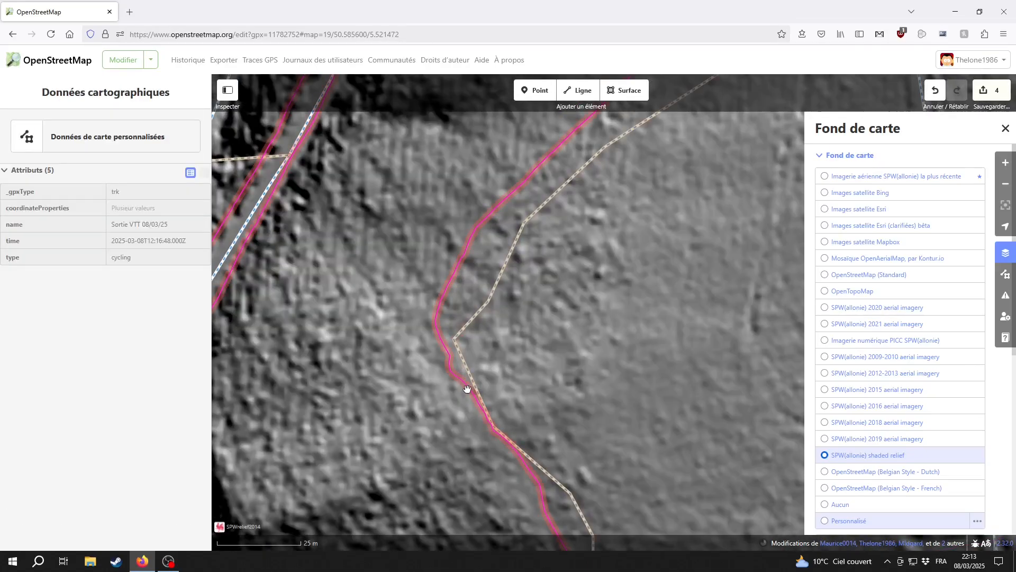
# - Examine the shaded relief along the path's southern stretch to its junction with the Voie Verte du Bois de la Marchandise
pyautogui.moveTo(587, 432); pyautogui.dragTo(559, 333)
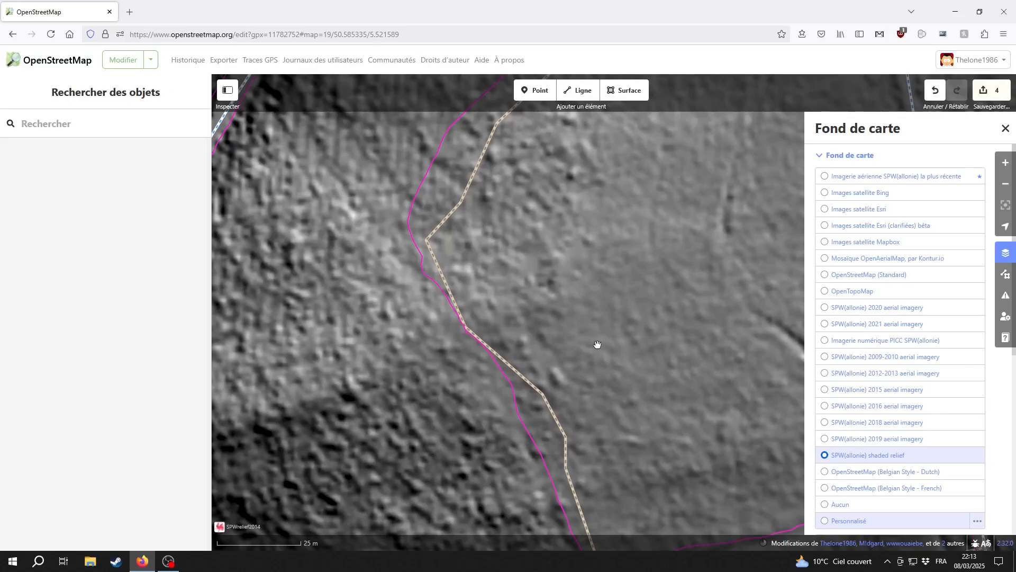
pyautogui.moveTo(597, 345); pyautogui.dragTo(615, 419)
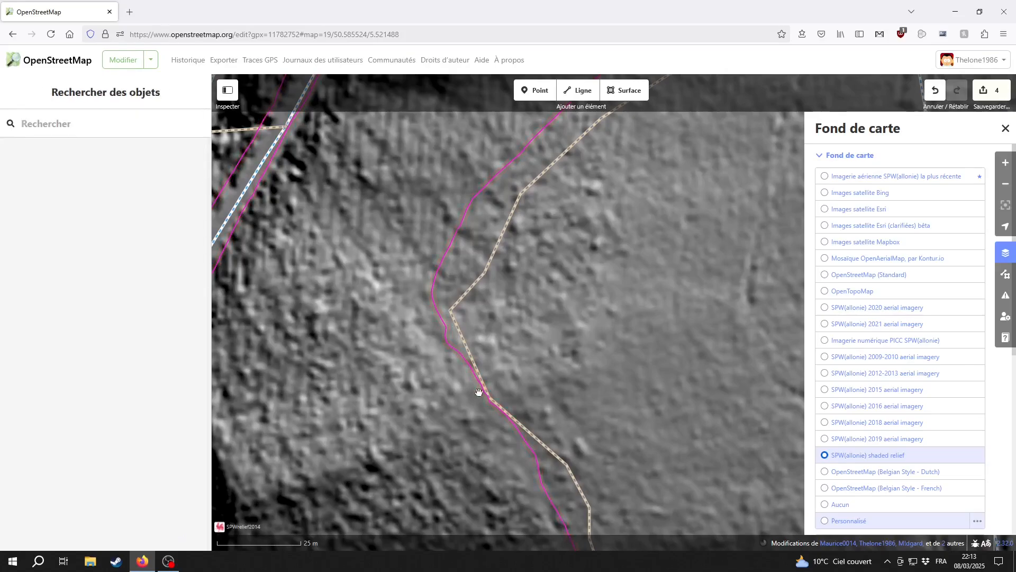
pyautogui.moveTo(539, 472); pyautogui.dragTo(474, 254)
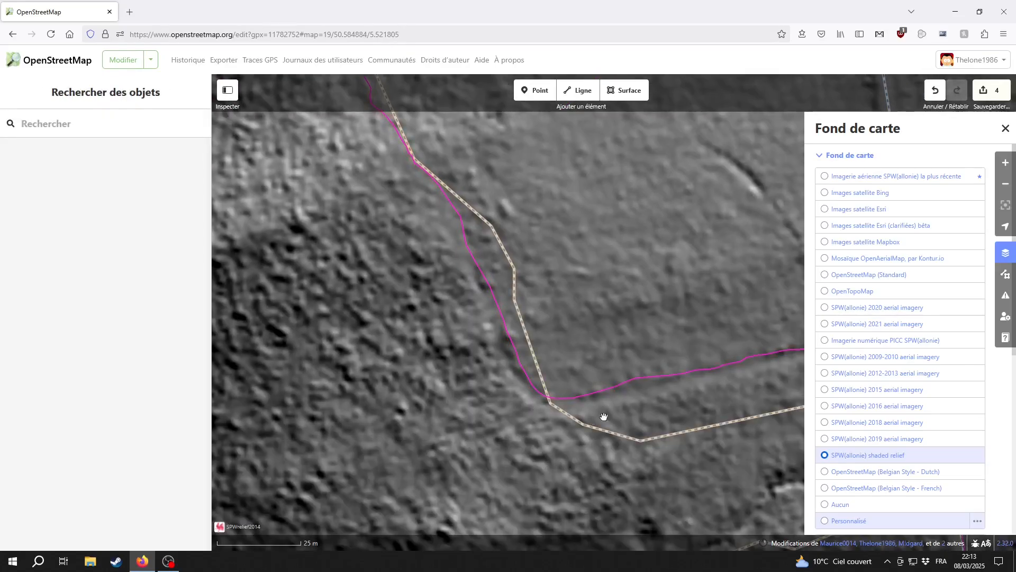
pyautogui.moveTo(604, 417); pyautogui.dragTo(488, 399)
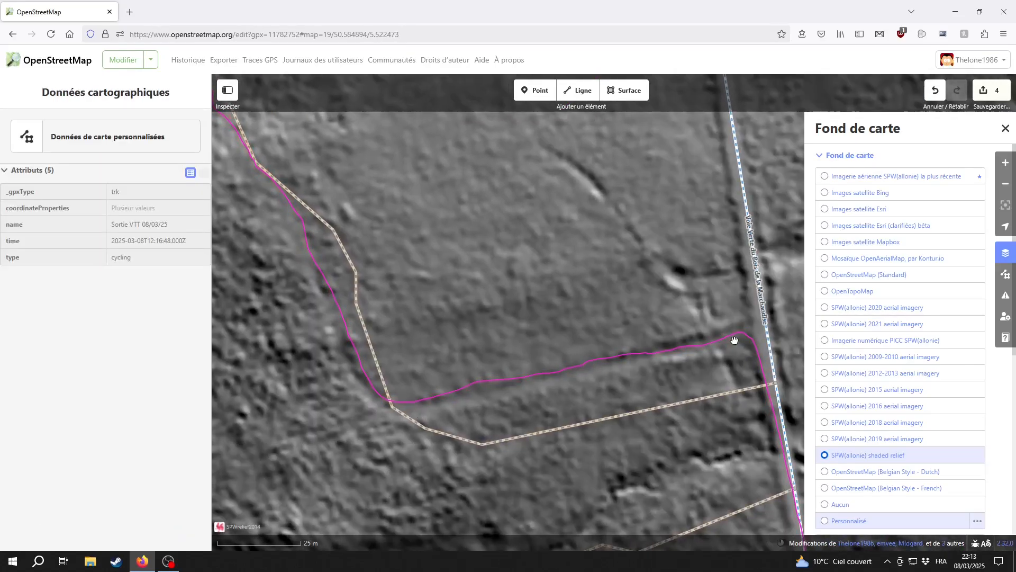
pyautogui.moveTo(674, 346); pyautogui.dragTo(587, 386)
pyautogui.scroll(-1, 435, 265)
pyautogui.moveTo(430, 262); pyautogui.dragTo(615, 459)
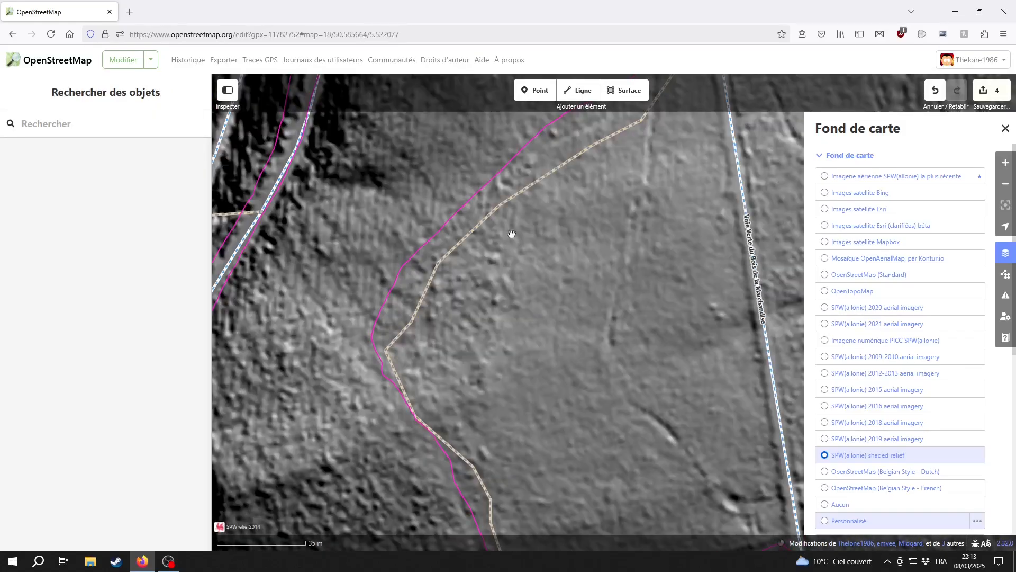
# - Realign the looping earth path west of the Voie Verte du Bois de la Marchandise to the GPS trace and the custom background
pyautogui.click(502, 201)
pyautogui.moveTo(601, 200); pyautogui.dragTo(585, 312)
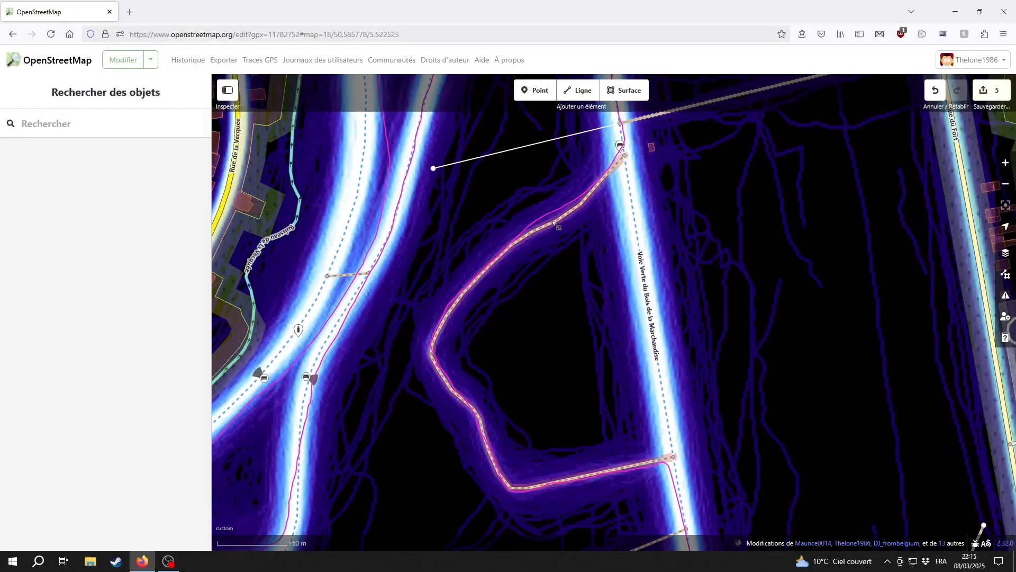
pyautogui.click(462, 293)
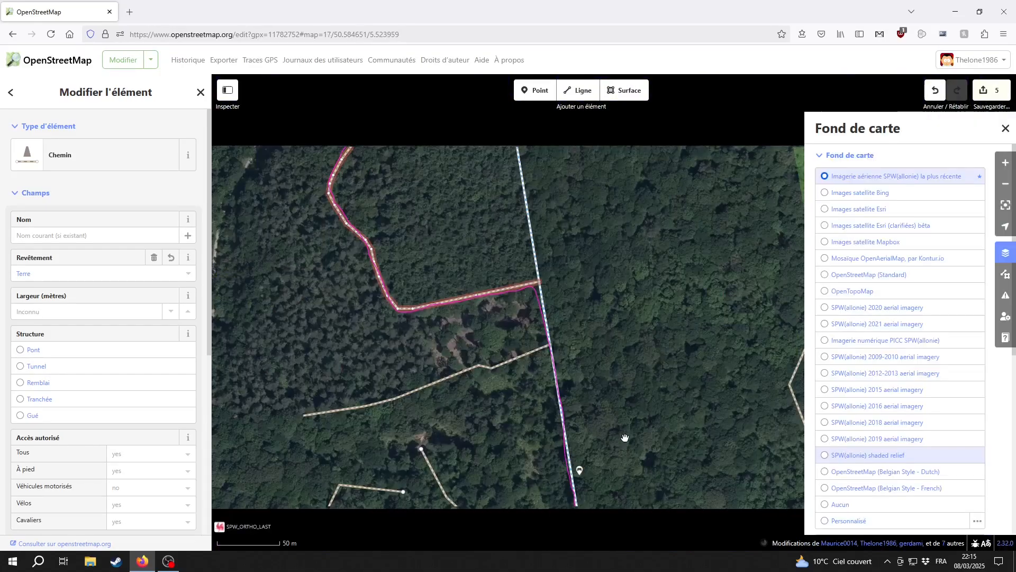
# - Compare the Voie Verte du Bois de la Marchandise with the GPS trace from the earth path junction to Rue du Fort
pyautogui.moveTo(624, 437); pyautogui.dragTo(546, 290)
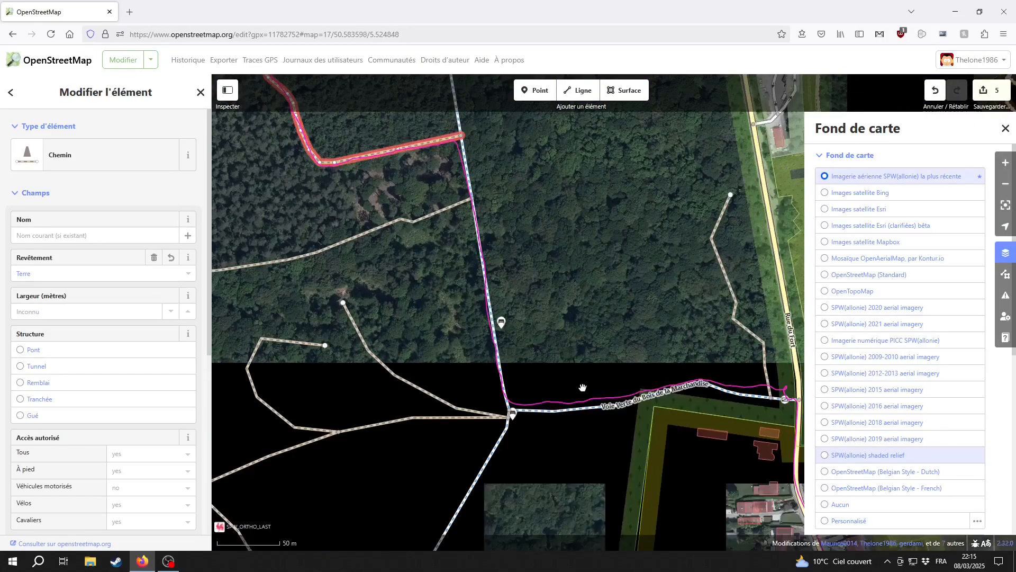
pyautogui.moveTo(583, 389); pyautogui.dragTo(387, 376)
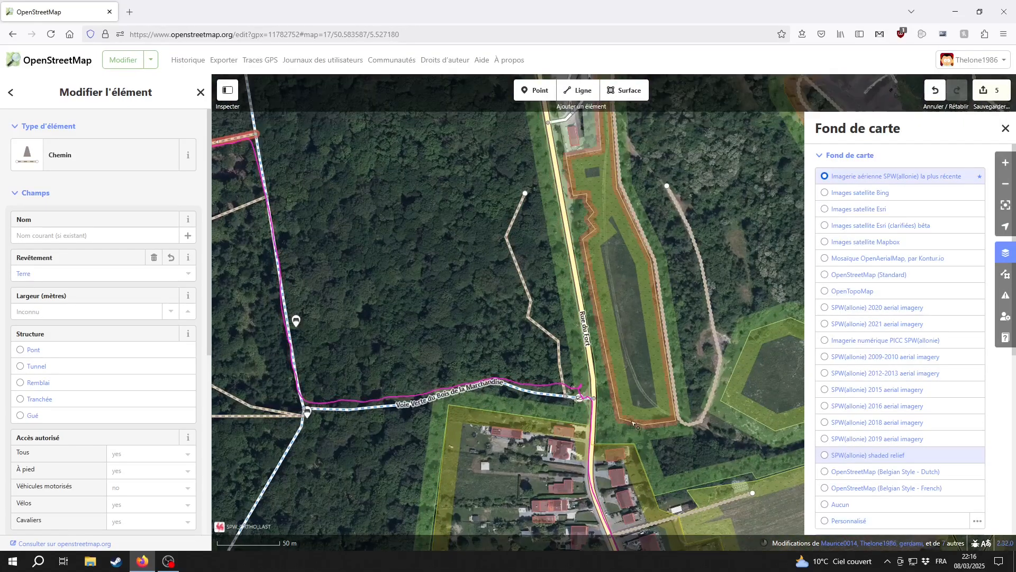
pyautogui.scroll(3, 602, 404)
pyautogui.moveTo(513, 406); pyautogui.dragTo(581, 415)
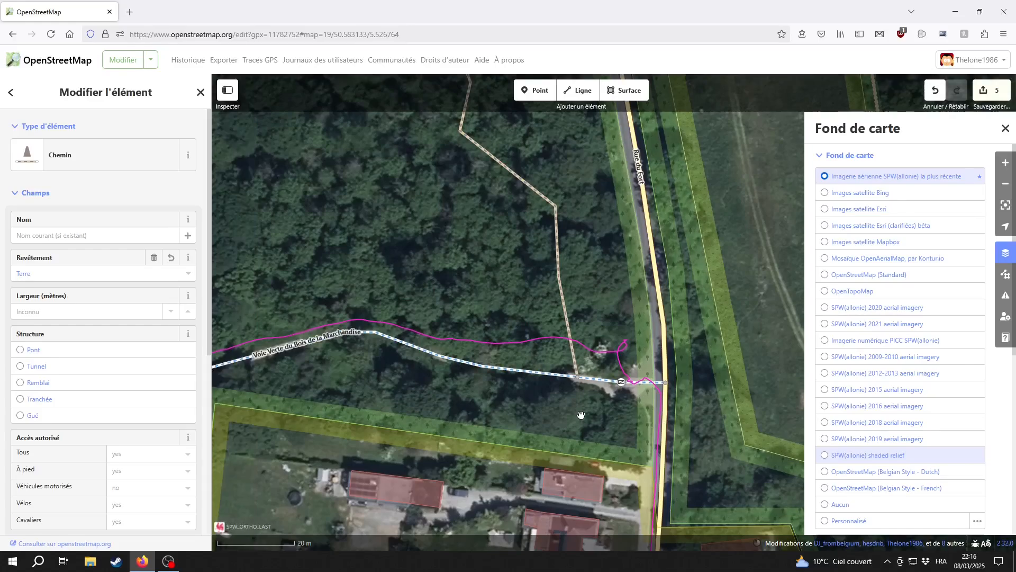
pyautogui.scroll(-3, 556, 403)
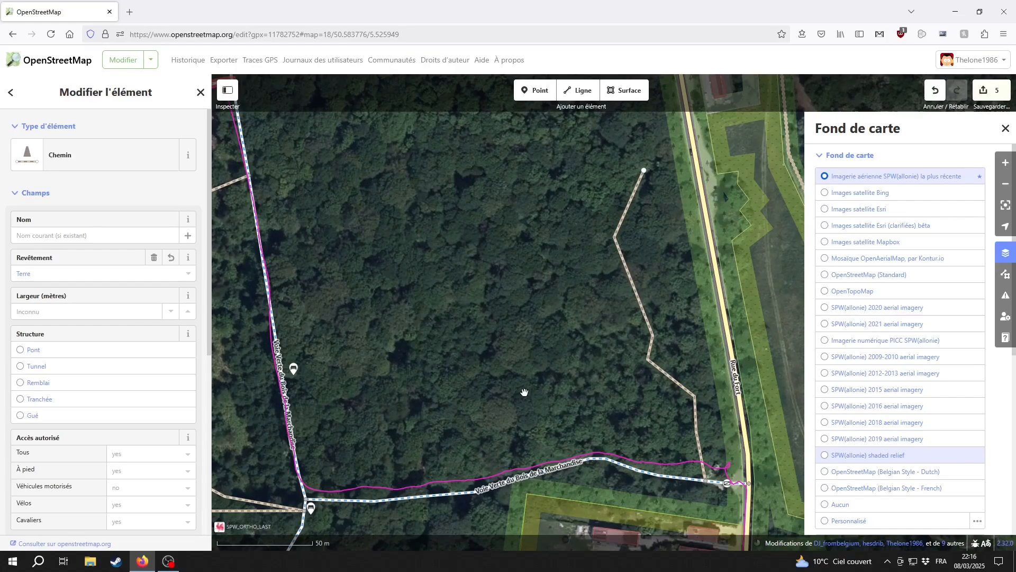
pyautogui.scroll(-2, 499, 373)
pyautogui.moveTo(483, 308); pyautogui.dragTo(492, 339)
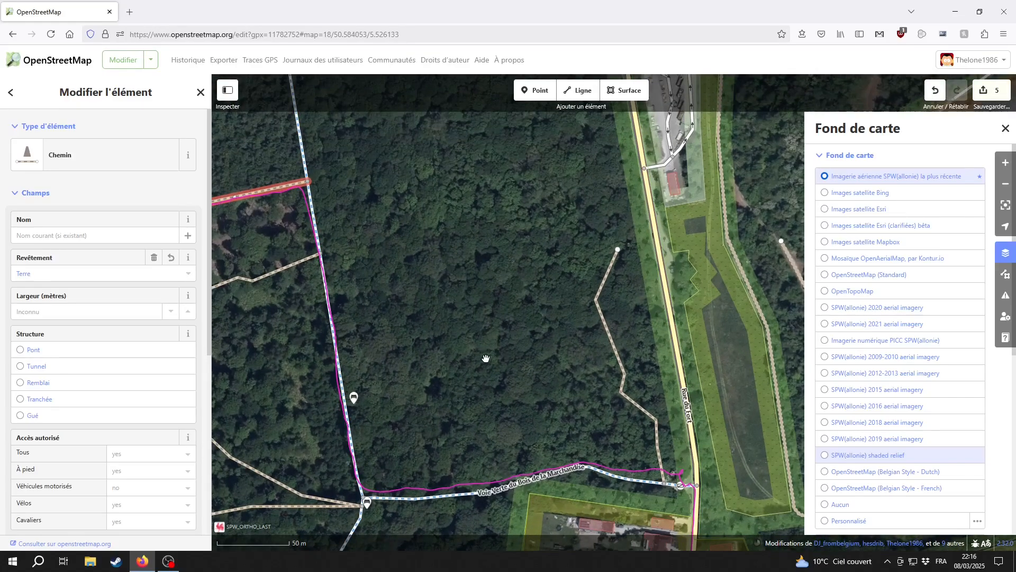
pyautogui.click(486, 358)
pyautogui.moveTo(525, 386); pyautogui.dragTo(525, 371)
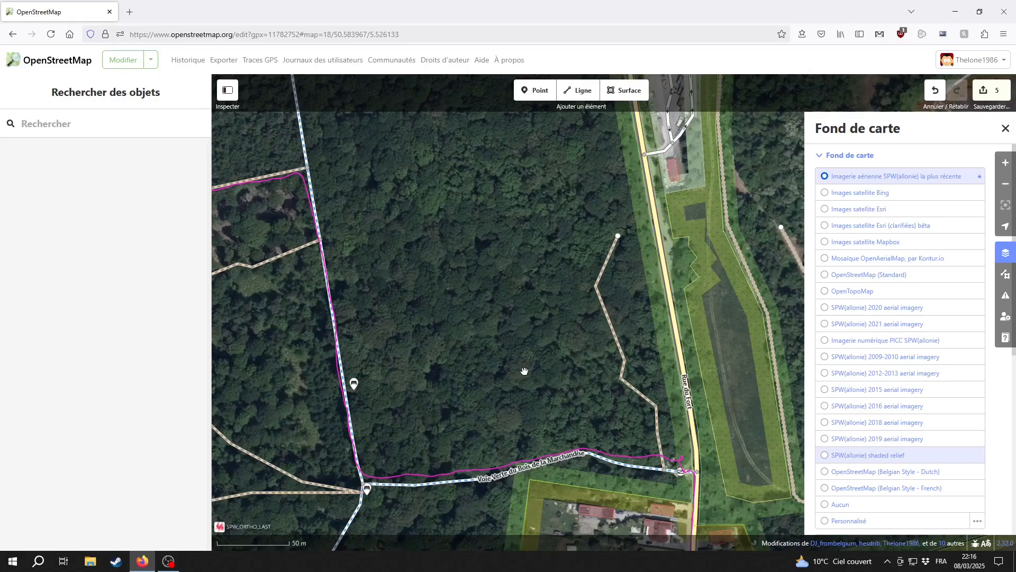
pyautogui.moveTo(525, 371); pyautogui.dragTo(541, 349)
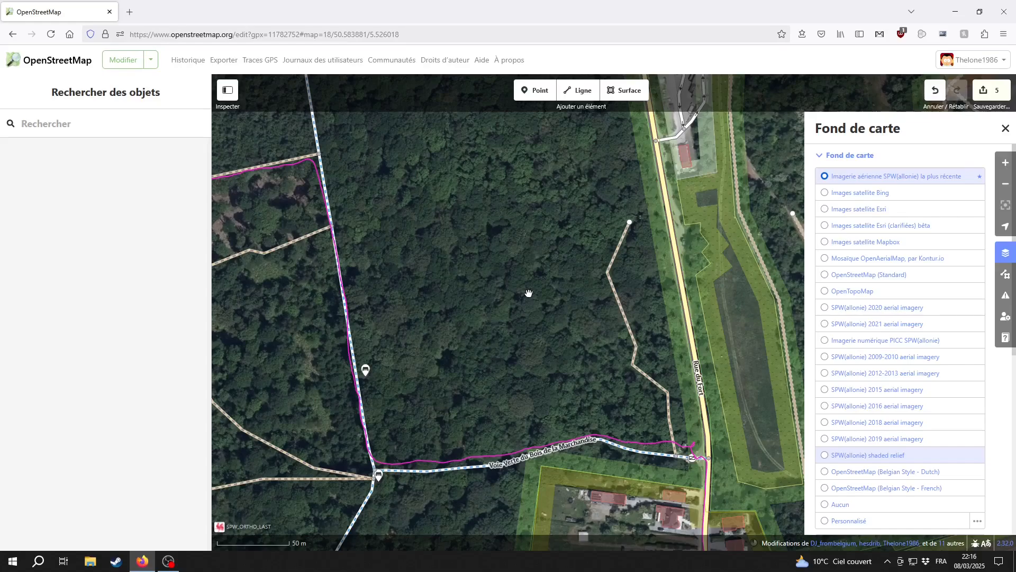
pyautogui.moveTo(437, 277); pyautogui.dragTo(468, 322)
pyautogui.click(347, 157)
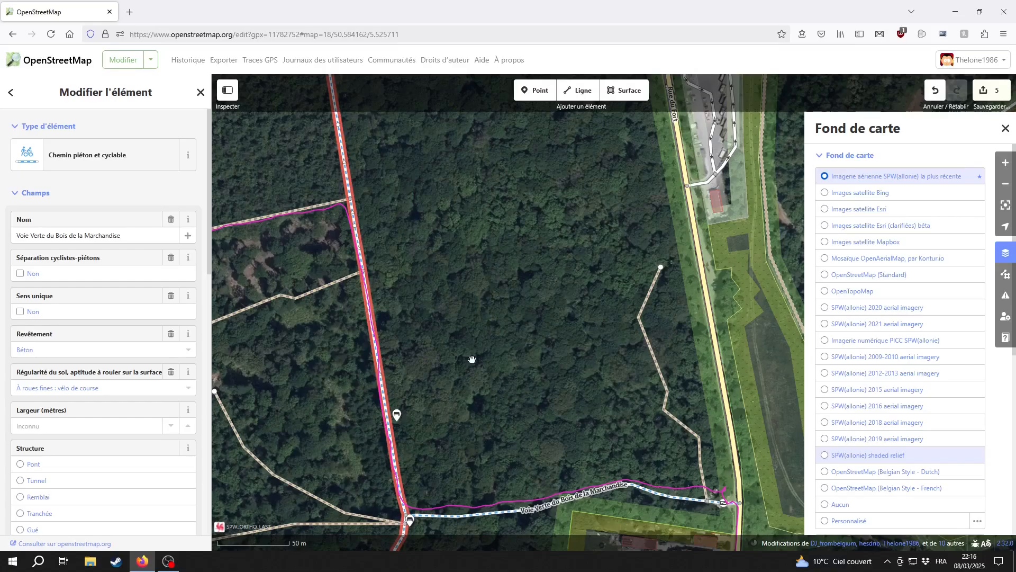
# - Follow the GPS trace through Rue du Commandant Charlier, Voisinage de la Tour and Rue du Presbytère to Rue de l'Église, checking the mapped streets
pyautogui.moveTo(505, 398); pyautogui.dragTo(401, 302)
pyautogui.moveTo(725, 477); pyautogui.dragTo(587, 283)
pyautogui.moveTo(620, 404); pyautogui.dragTo(555, 340)
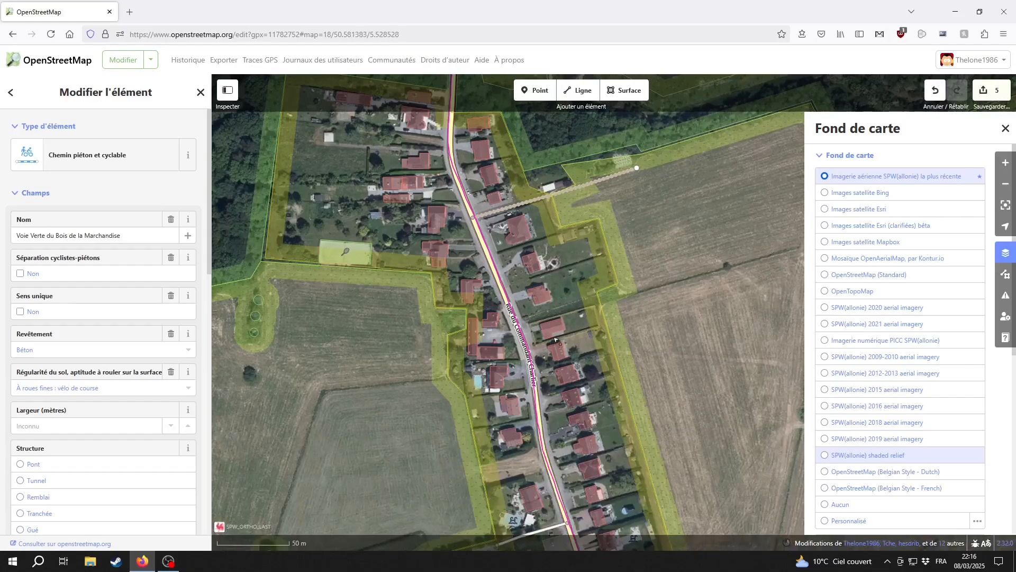
pyautogui.moveTo(426, 429); pyautogui.dragTo(388, 275)
pyautogui.moveTo(664, 377); pyautogui.dragTo(690, 223)
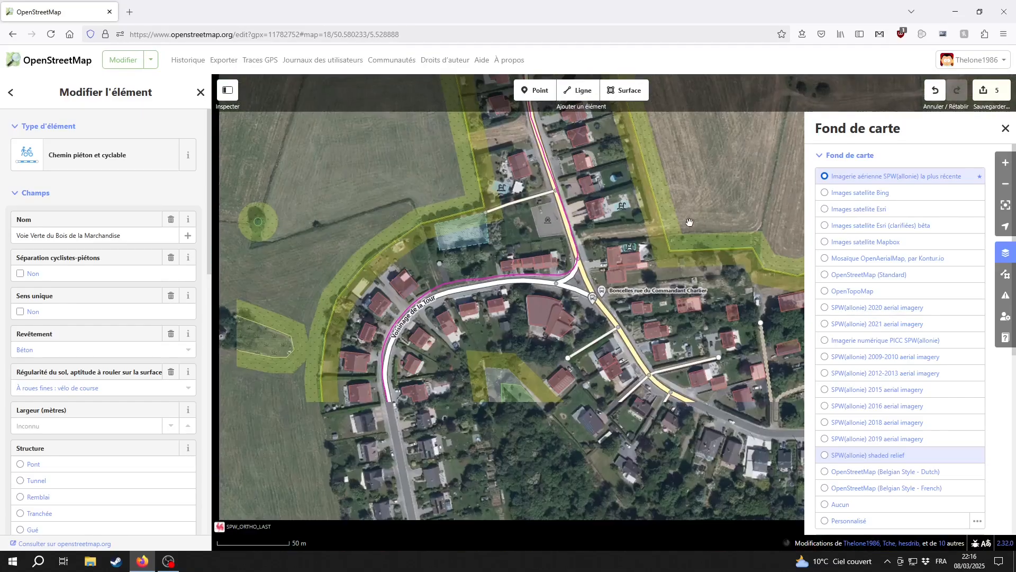
pyautogui.moveTo(478, 416); pyautogui.dragTo(536, 267)
pyautogui.moveTo(337, 414); pyautogui.dragTo(374, 359)
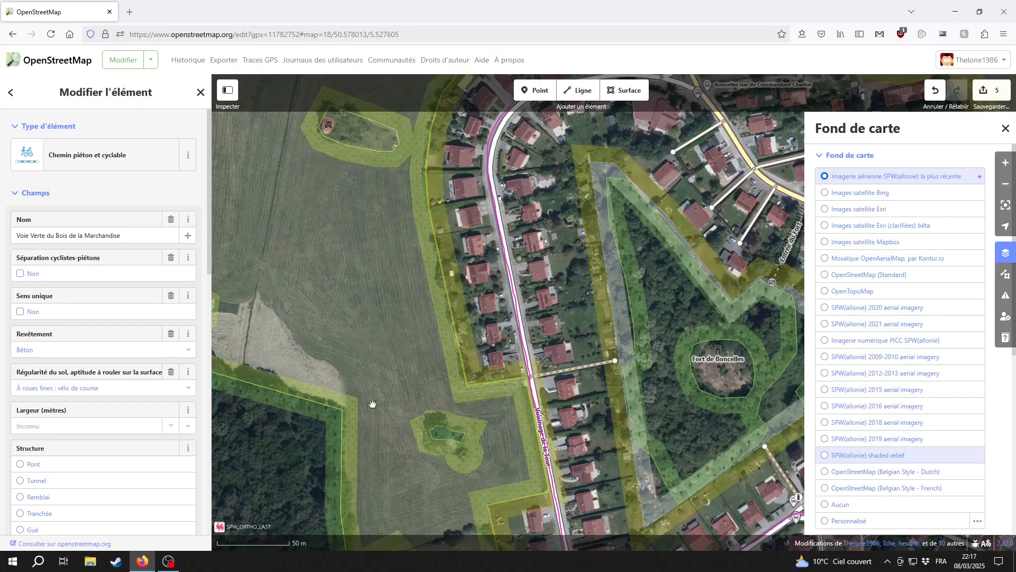
pyautogui.moveTo(439, 231); pyautogui.dragTo(369, 181)
pyautogui.moveTo(402, 404); pyautogui.dragTo(334, 160)
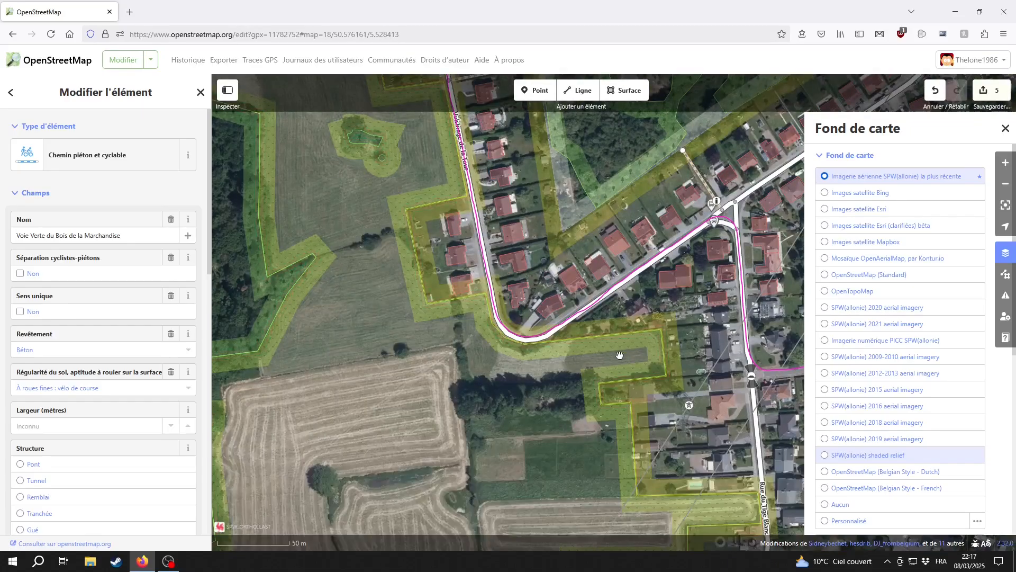
pyautogui.moveTo(620, 355); pyautogui.dragTo(401, 365)
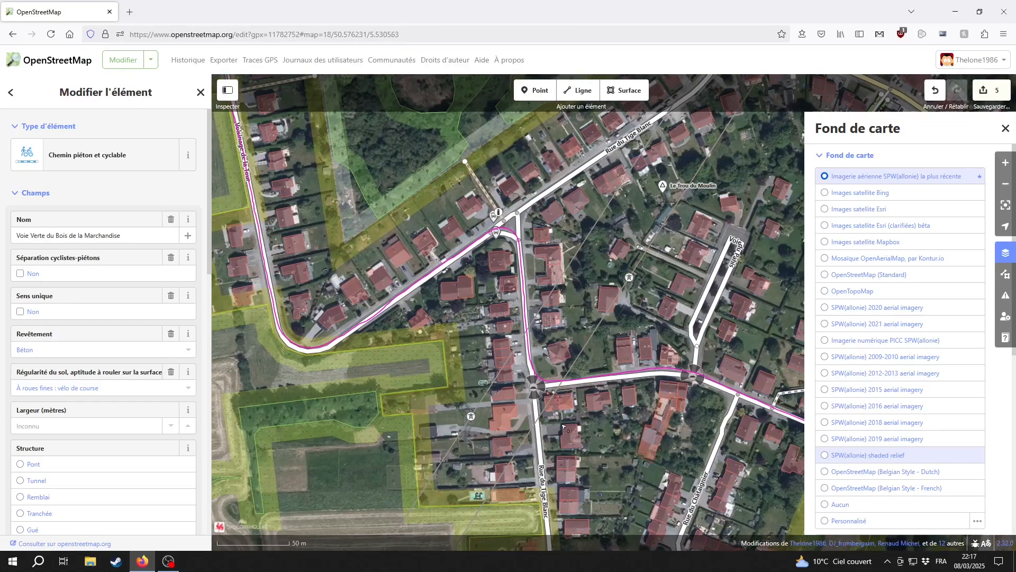
pyautogui.moveTo(798, 486); pyautogui.dragTo(505, 405)
pyautogui.moveTo(672, 324); pyautogui.dragTo(499, 242)
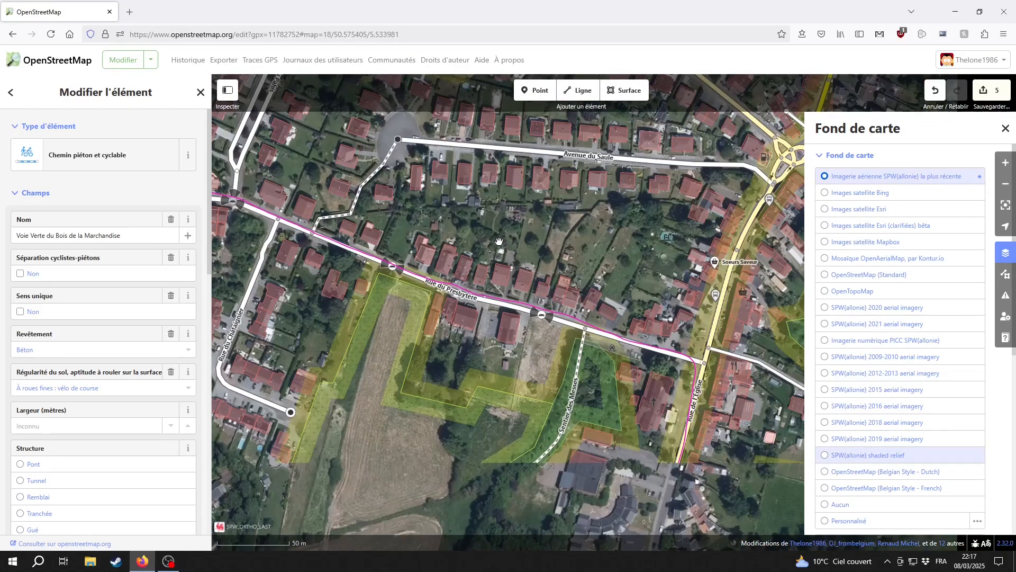
pyautogui.moveTo(540, 349); pyautogui.dragTo(463, 295)
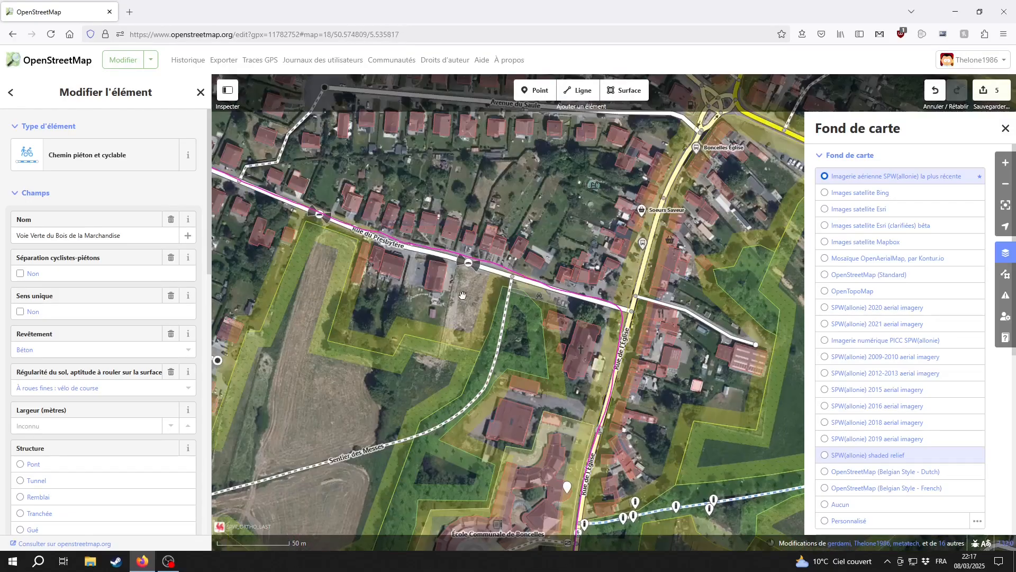
# - Map the bare plot south of Rue du Presbytère as a construction area of type house, with last check date 2025-03-08
pyautogui.scroll(5, 463, 273)
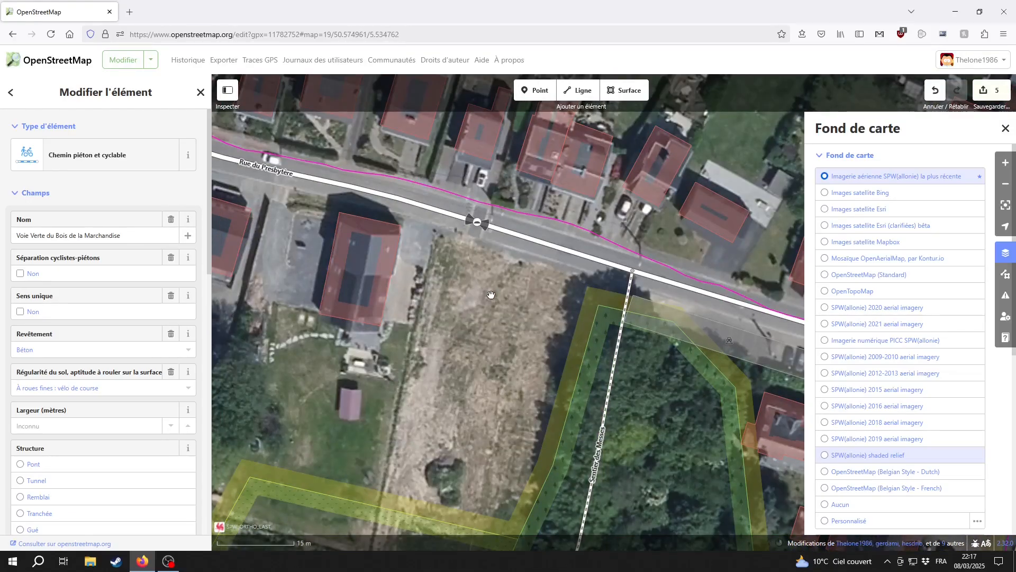
pyautogui.moveTo(450, 324); pyautogui.dragTo(472, 354)
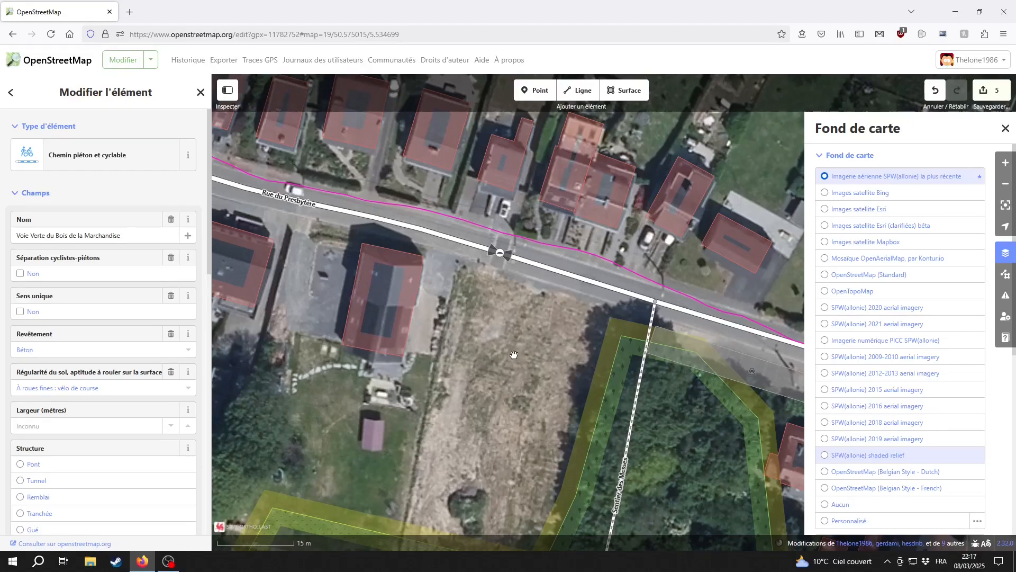
pyautogui.click(1006, 129)
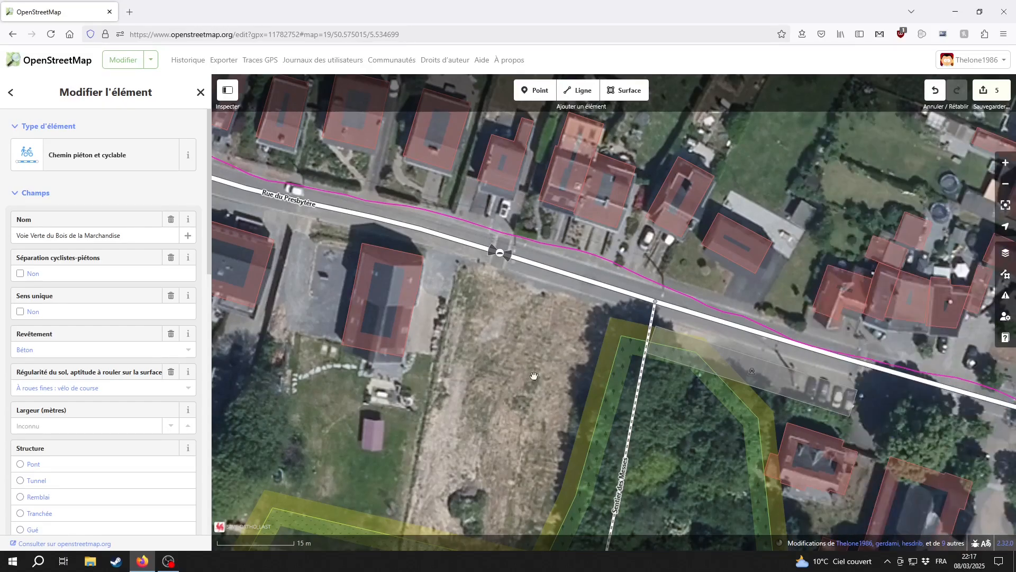
pyautogui.press('3')
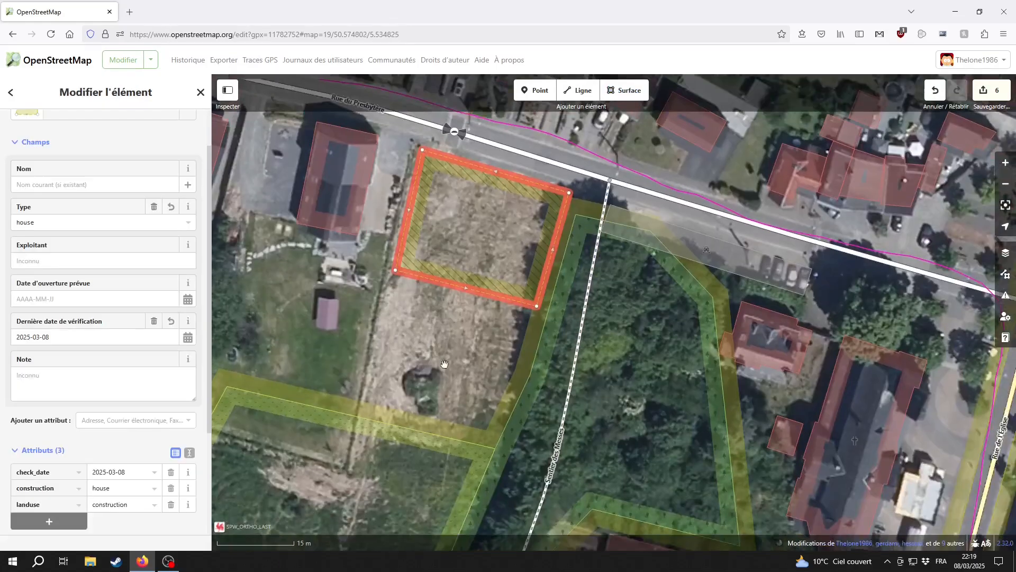
# - Review the new construction area beside Rue du Presbytère against the imagery, the Sentier des Messes and the neighbouring plots
pyautogui.moveTo(322, 245); pyautogui.dragTo(379, 301)
pyautogui.scroll(-2, 380, 301)
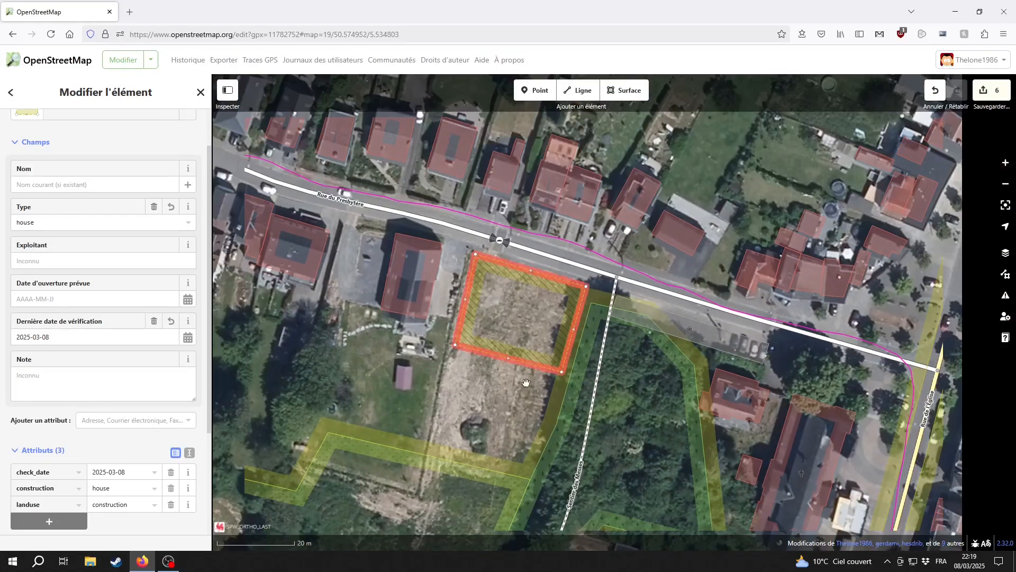
pyautogui.scroll(1, 379, 301)
pyautogui.moveTo(532, 362); pyautogui.dragTo(489, 277)
pyautogui.click(504, 295)
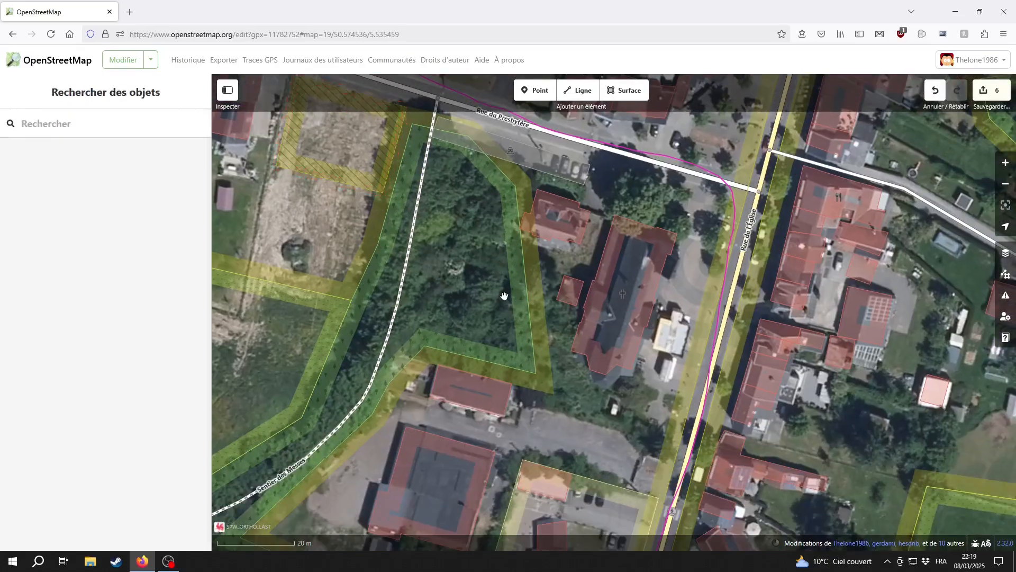
pyautogui.moveTo(330, 135); pyautogui.dragTo(471, 368)
pyautogui.click(498, 326)
pyautogui.moveTo(550, 412); pyautogui.dragTo(534, 307)
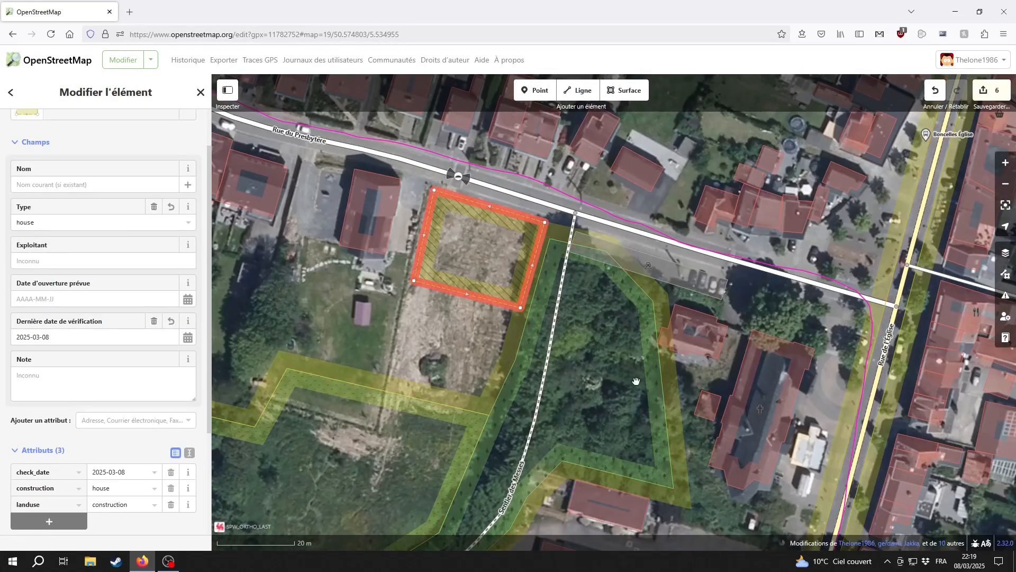
pyautogui.moveTo(636, 381); pyautogui.dragTo(555, 430)
pyautogui.moveTo(396, 322); pyautogui.dragTo(415, 252)
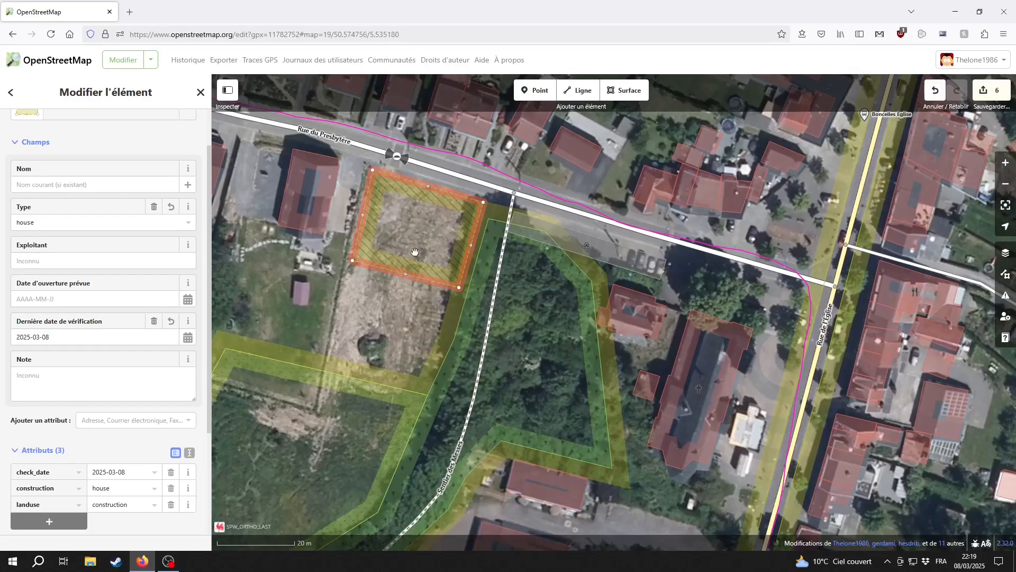
pyautogui.moveTo(548, 416); pyautogui.dragTo(506, 227)
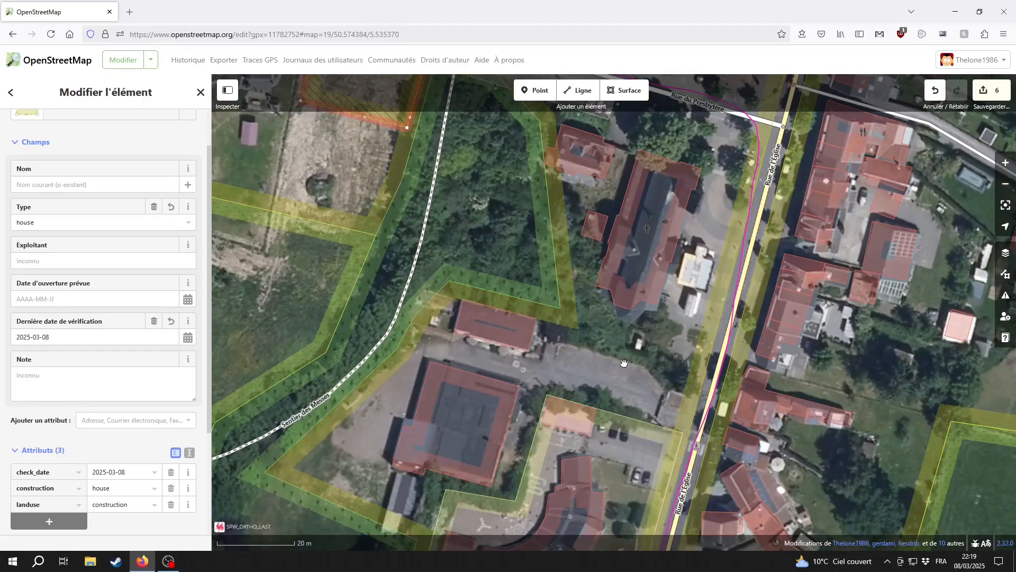
# - Follow the GPS trace south along Rue de l'Église to the start of the greenway at Rue Solvay
pyautogui.scroll(-3, 620, 363)
pyautogui.moveTo(614, 418); pyautogui.dragTo(604, 159)
pyautogui.moveTo(537, 462); pyautogui.dragTo(523, 246)
pyautogui.moveTo(476, 364); pyautogui.dragTo(470, 205)
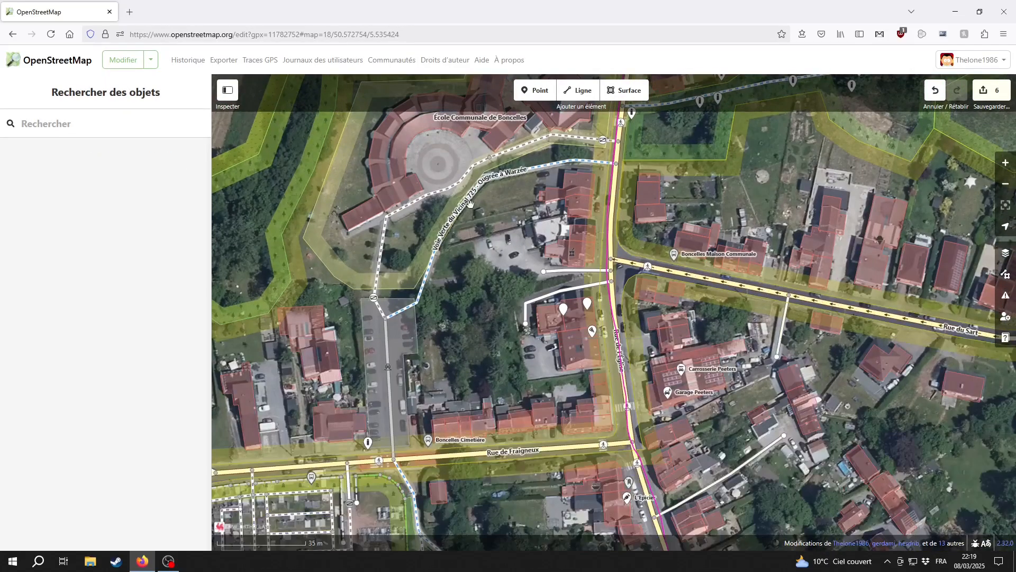
pyautogui.moveTo(546, 479); pyautogui.dragTo(449, 213)
pyautogui.moveTo(538, 362)
pyautogui.mouseDown()
pyautogui.moveTo(487, 243)
pyautogui.moveTo(490, 227)
pyautogui.mouseUp()
pyautogui.scroll(3, 511, 430)
pyautogui.moveTo(534, 408); pyautogui.dragTo(484, 252)
pyautogui.scroll(2, 483, 252)
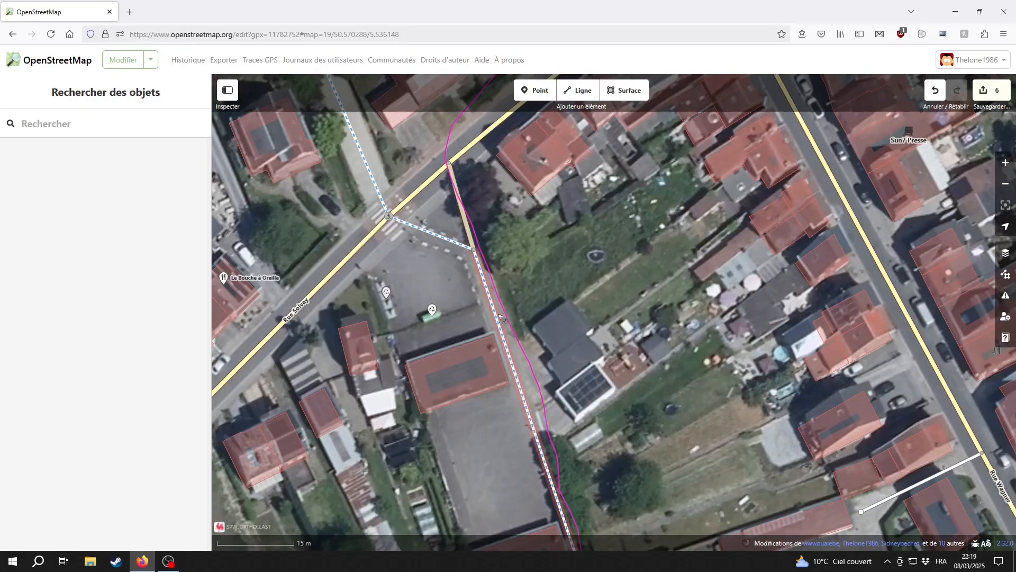
# - Change the short road linking Rue Solvay to the Voie Verte du Vicinal 725 into a service road (Voie de service)
pyautogui.click(497, 311)
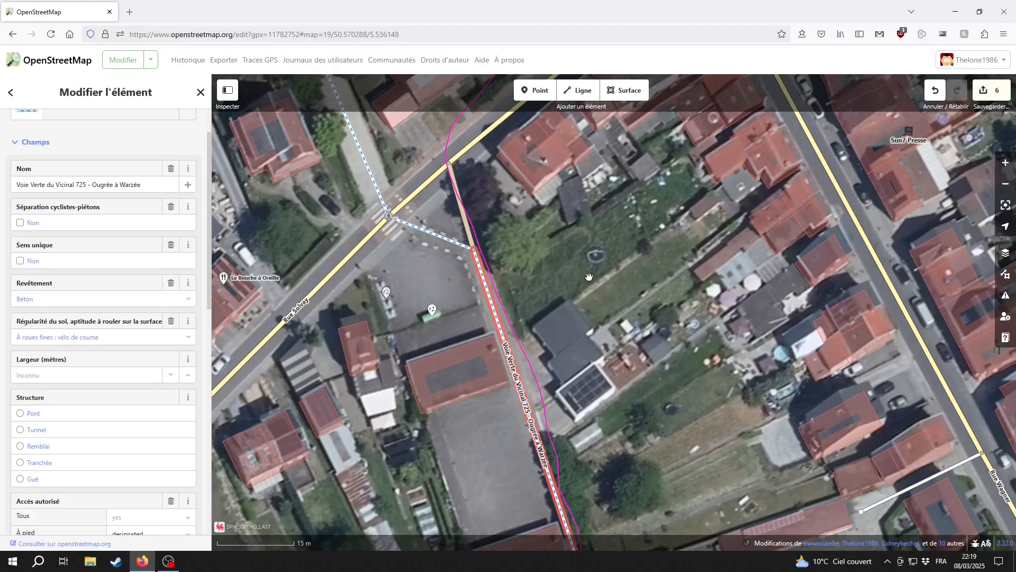
pyautogui.moveTo(589, 277); pyautogui.dragTo(691, 386)
pyautogui.click(568, 334)
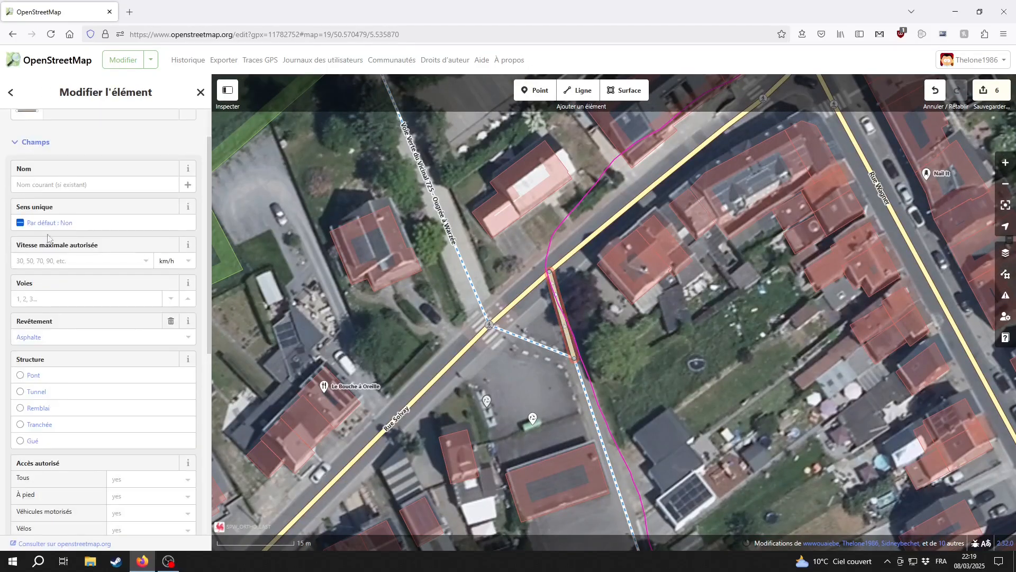
pyautogui.scroll(2, 56, 266)
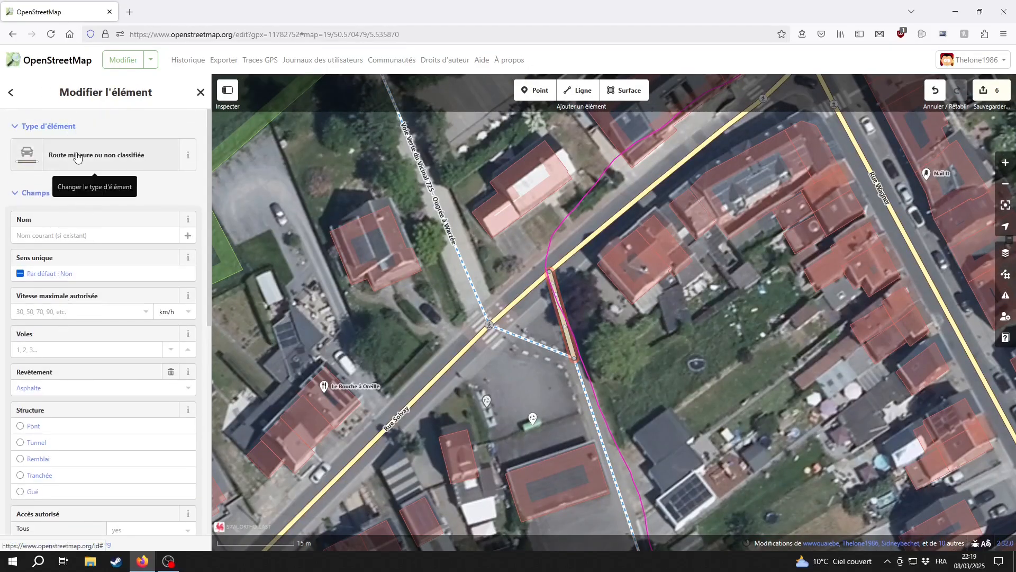
pyautogui.click(58, 159)
pyautogui.click(65, 284)
pyautogui.moveTo(632, 400)
pyautogui.mouseDown()
pyautogui.moveTo(620, 355)
pyautogui.moveTo(667, 475)
pyautogui.mouseUp()
pyautogui.click(620, 355)
# - Check the service road and the adjoining Voie Verte du Vicinal 725 against the background imagery and their attributes
pyautogui.scroll(1, 668, 475)
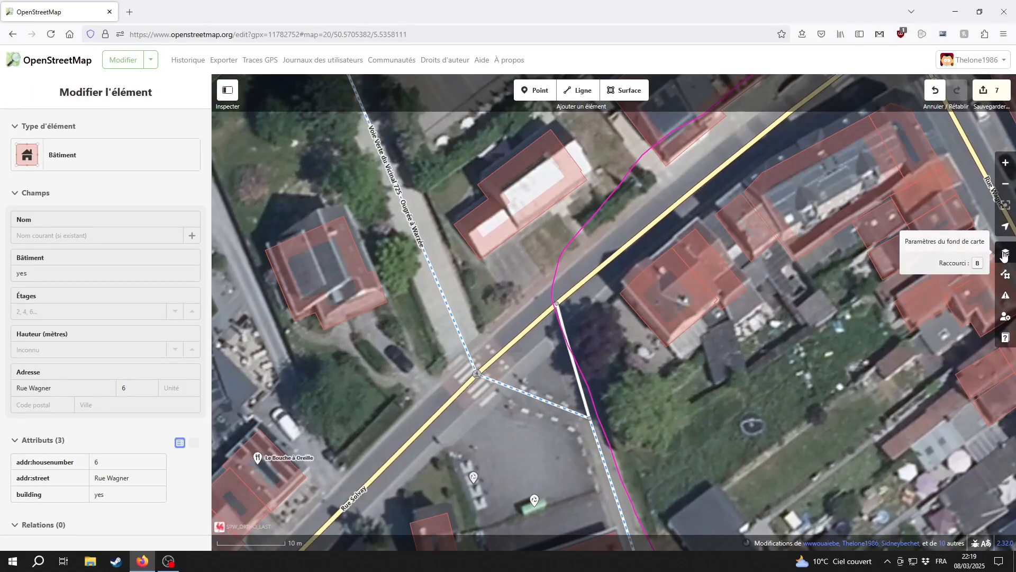
pyautogui.click(1006, 253)
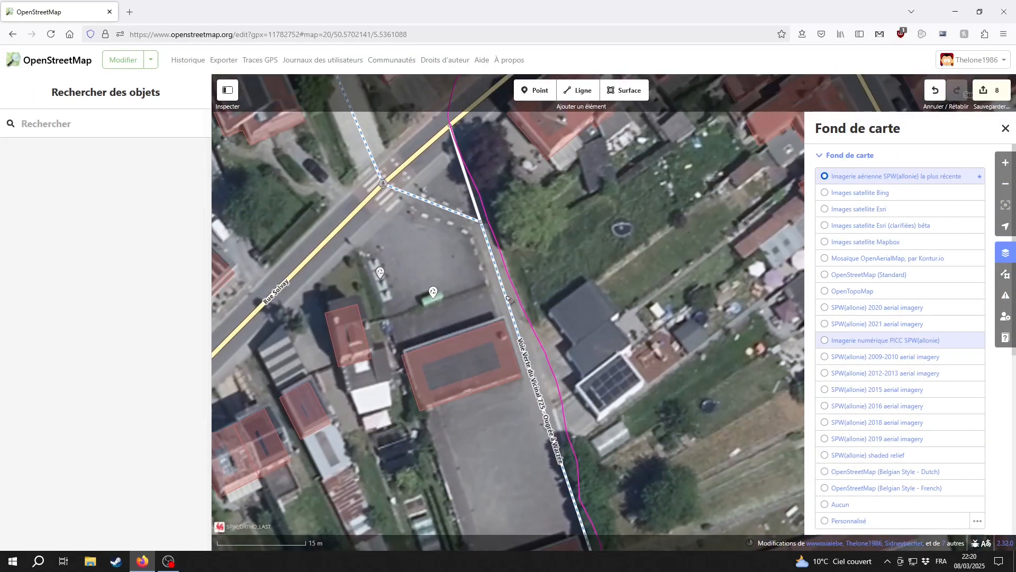
pyautogui.click(529, 365)
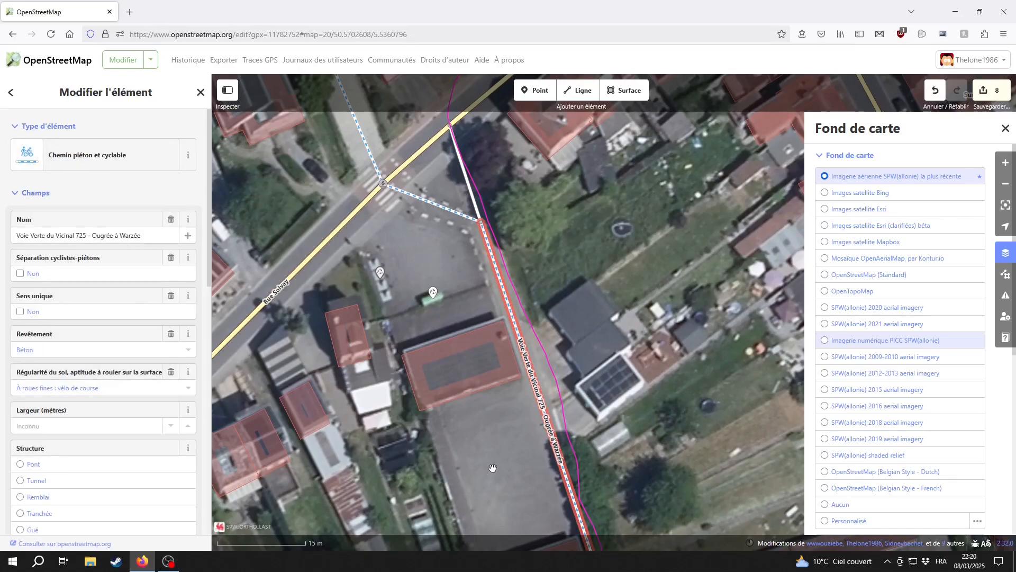
pyautogui.click(472, 185)
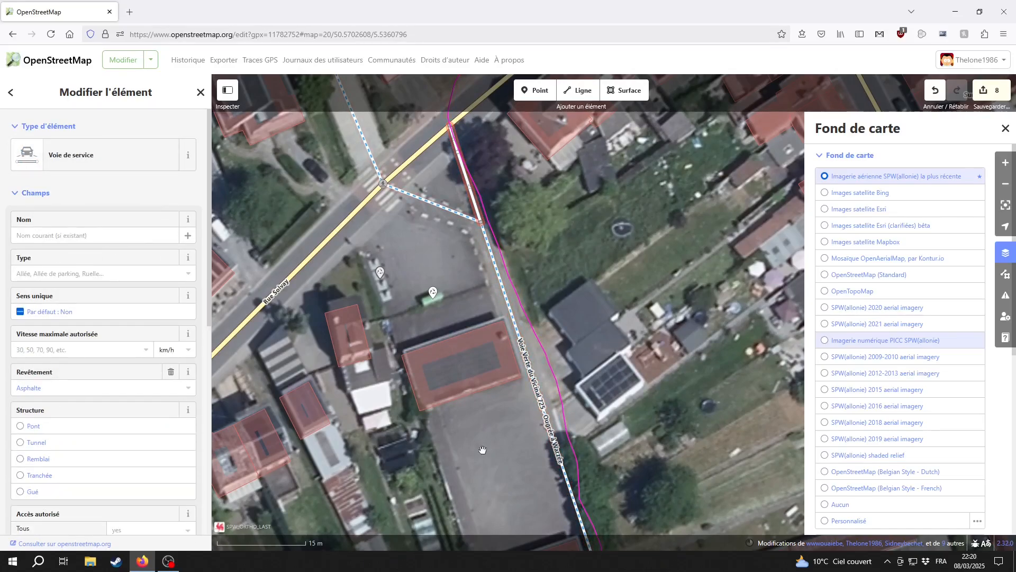
pyautogui.moveTo(481, 450); pyautogui.dragTo(422, 360)
pyautogui.click(503, 383)
pyautogui.moveTo(475, 416); pyautogui.dragTo(441, 332)
pyautogui.scroll(5, 441, 332)
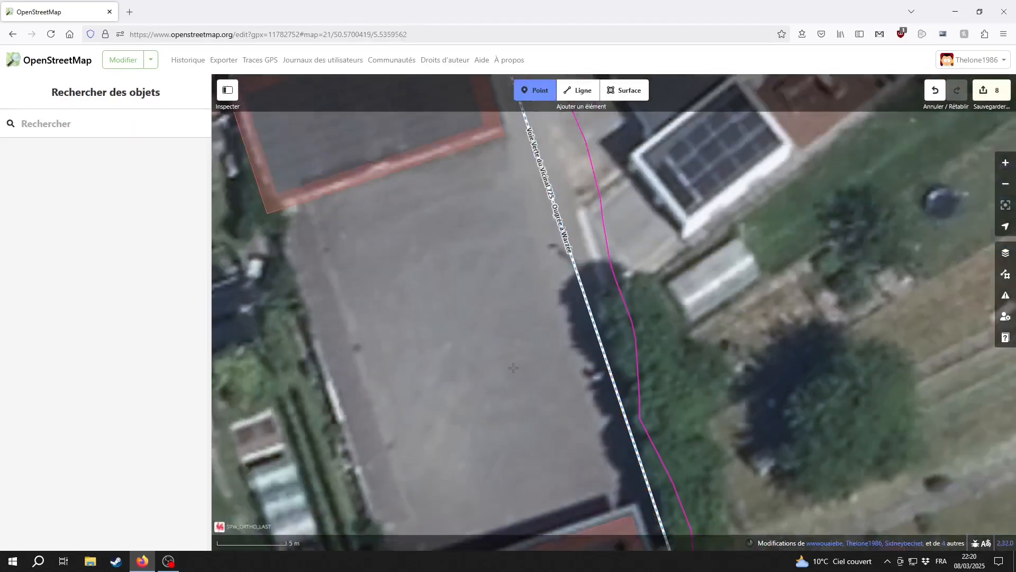
pyautogui.scroll(-4, 494, 343)
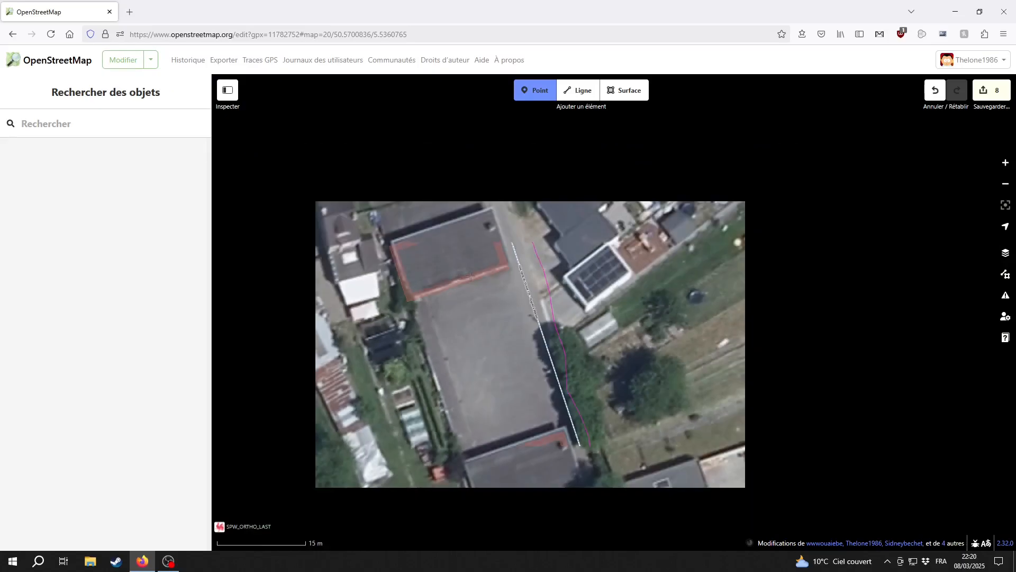
pyautogui.click(550, 94)
pyautogui.moveTo(660, 293); pyautogui.dragTo(664, 342)
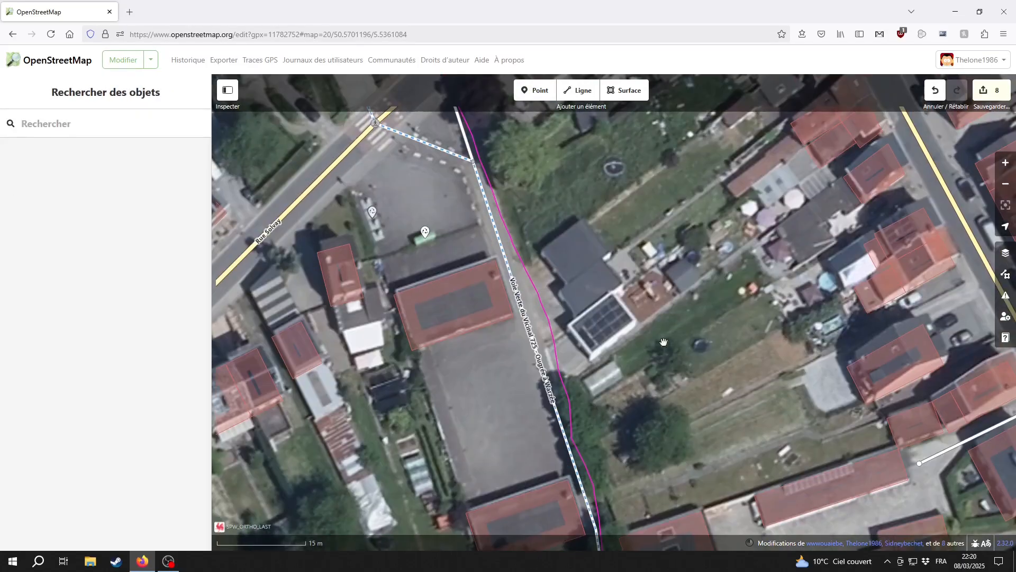
# - Compare the SPW 2020, 2021 and 2018 and Bing imagery over the yard beside the greenway, and return to the most recent SPW aerial imagery
pyautogui.click(1005, 252)
pyautogui.click(878, 323)
pyautogui.click(913, 308)
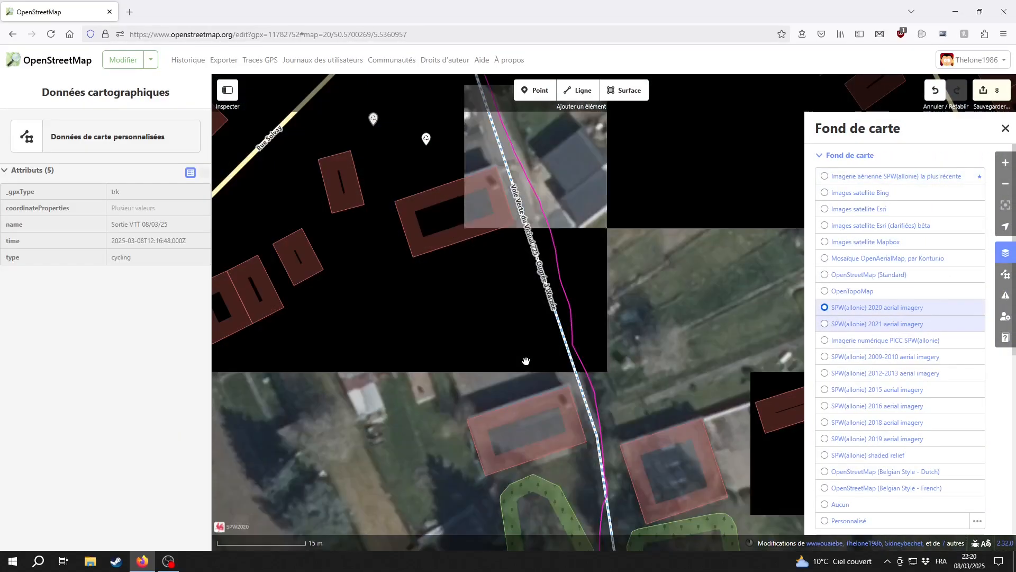
pyautogui.click(868, 193)
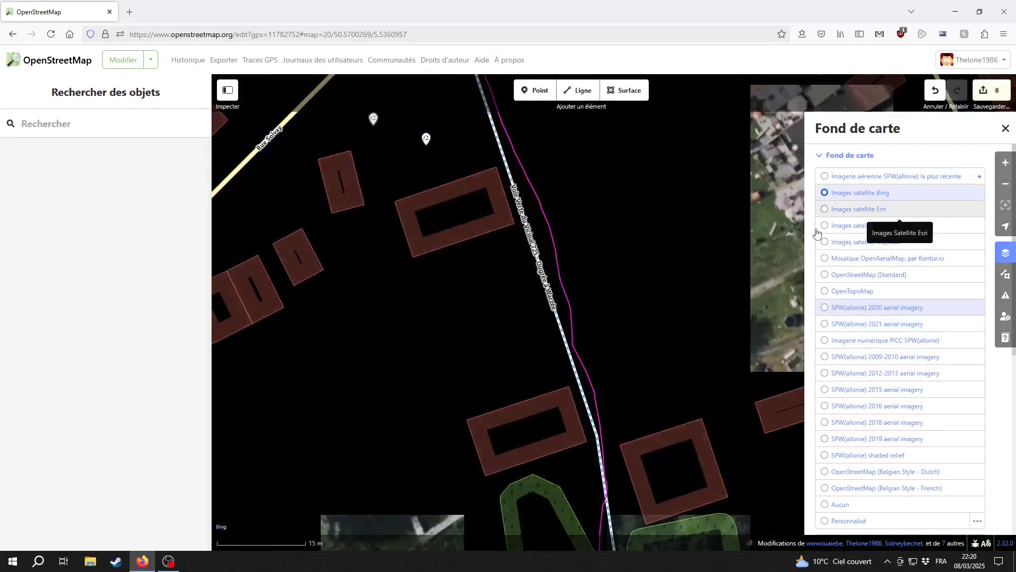
pyautogui.click(926, 435)
pyautogui.click(916, 421)
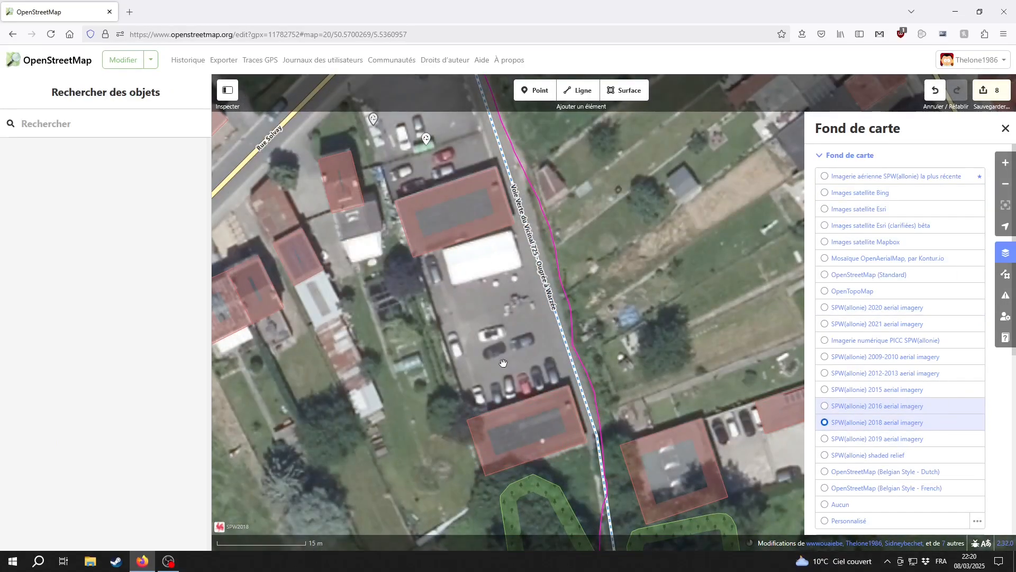
pyautogui.moveTo(582, 384); pyautogui.dragTo(620, 401)
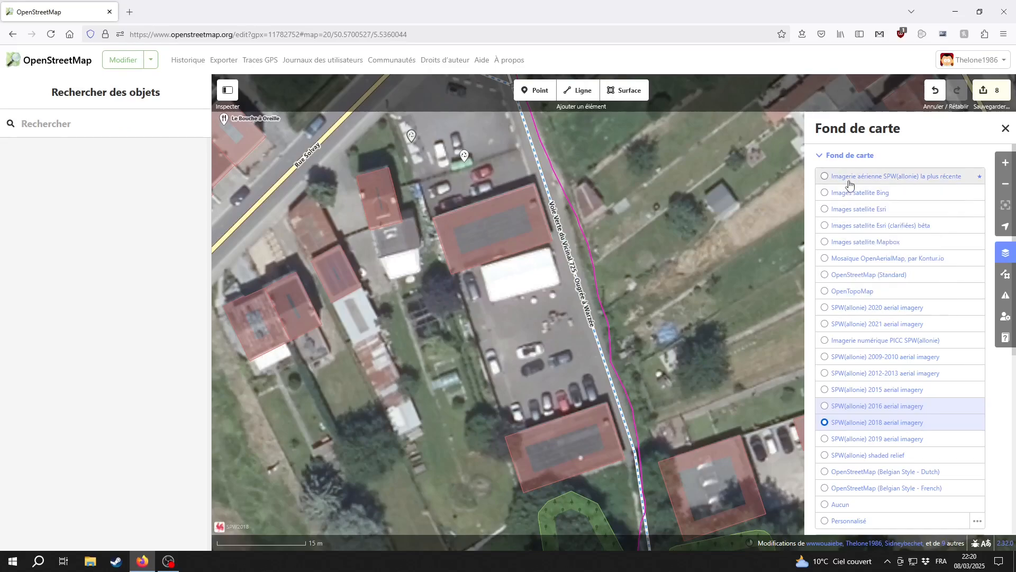
pyautogui.click(852, 178)
# - Display the Mapillary photo layer and examine the street-level photo of the greenway beside the southern building of the yard
pyautogui.press('f')
pyautogui.click(845, 360)
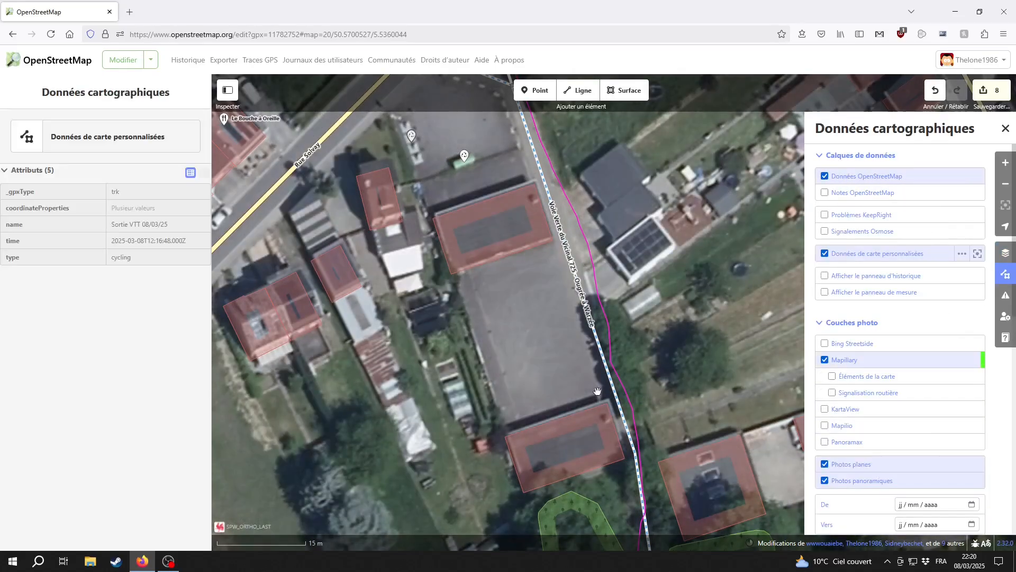
pyautogui.click(601, 368)
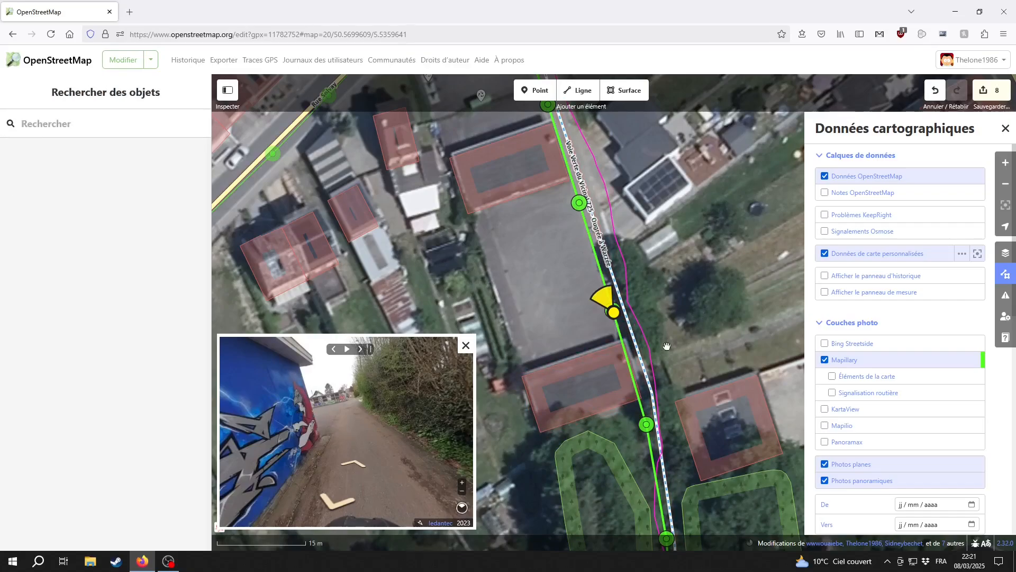
pyautogui.scroll(7, 667, 345)
pyautogui.click(1007, 128)
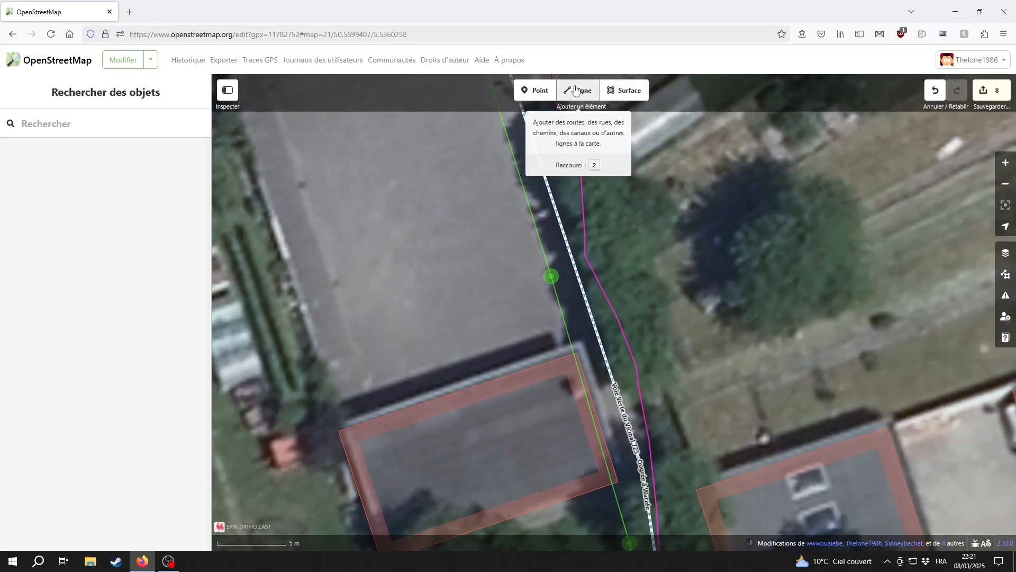
# - Add a lift gate (Barrière levante) on the greenway beside the yard's southern building, with foot and bicycle access set to yes
pyautogui.click(534, 90)
pyautogui.click(599, 336)
pyautogui.write('barri')
pyautogui.click(73, 166)
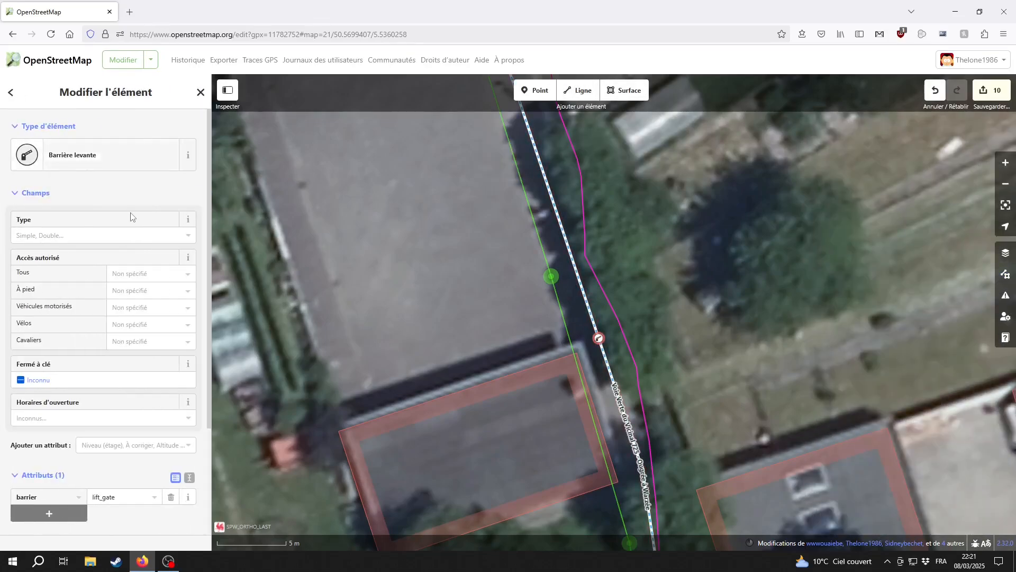
pyautogui.click(131, 291)
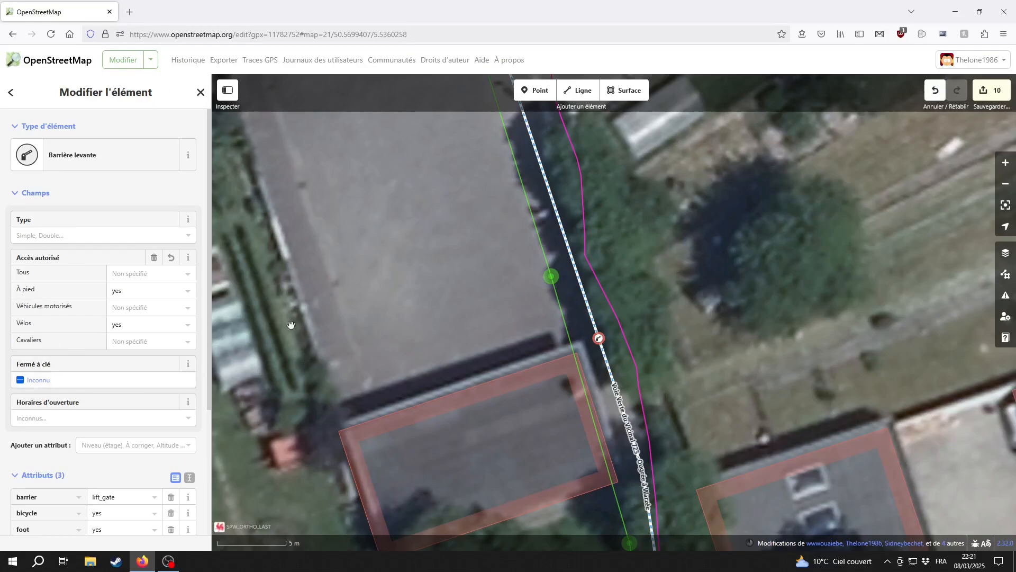
# - Split the Voie Verte du Vicinal 725 at the new lift gate
pyautogui.moveTo(462, 318); pyautogui.dragTo(461, 405)
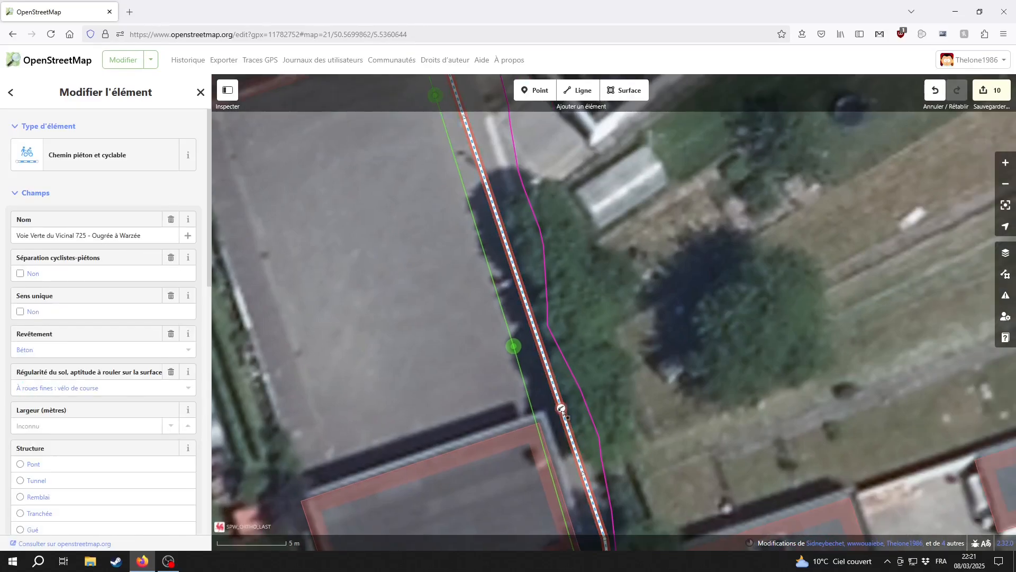
pyautogui.keyDown('shift'); pyautogui.click(561, 408); pyautogui.keyUp('shift')
pyautogui.rightClick(561, 408)
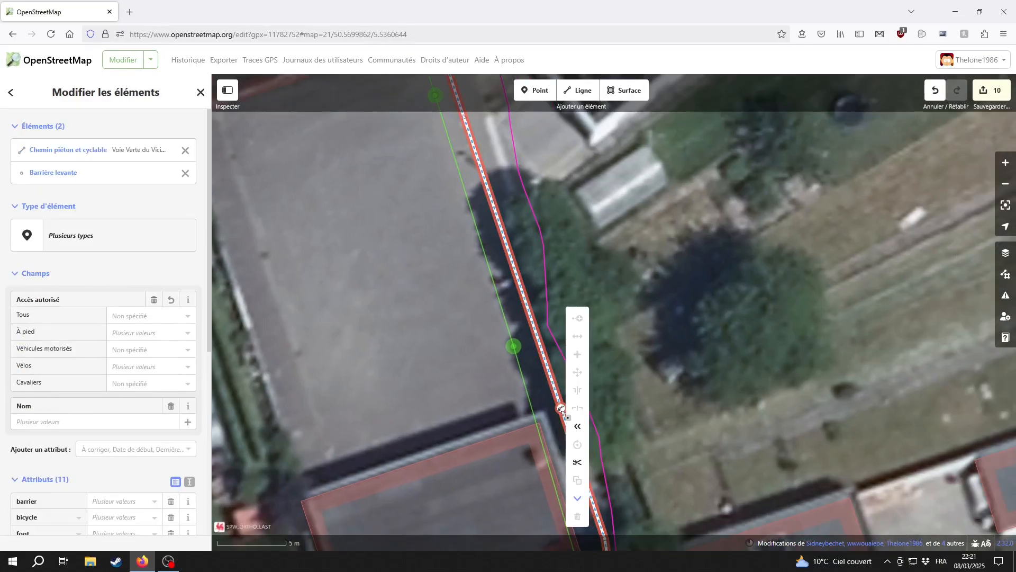
pyautogui.click(577, 462)
# - Change the greenway section between the short Rue Solvay service road and the lift gate into a Voie de service, and review its attributes
pyautogui.click(404, 344)
pyautogui.moveTo(408, 339); pyautogui.dragTo(428, 494)
pyautogui.click(501, 338)
pyautogui.moveTo(323, 347); pyautogui.dragTo(412, 450)
pyautogui.scroll(-4, 412, 451)
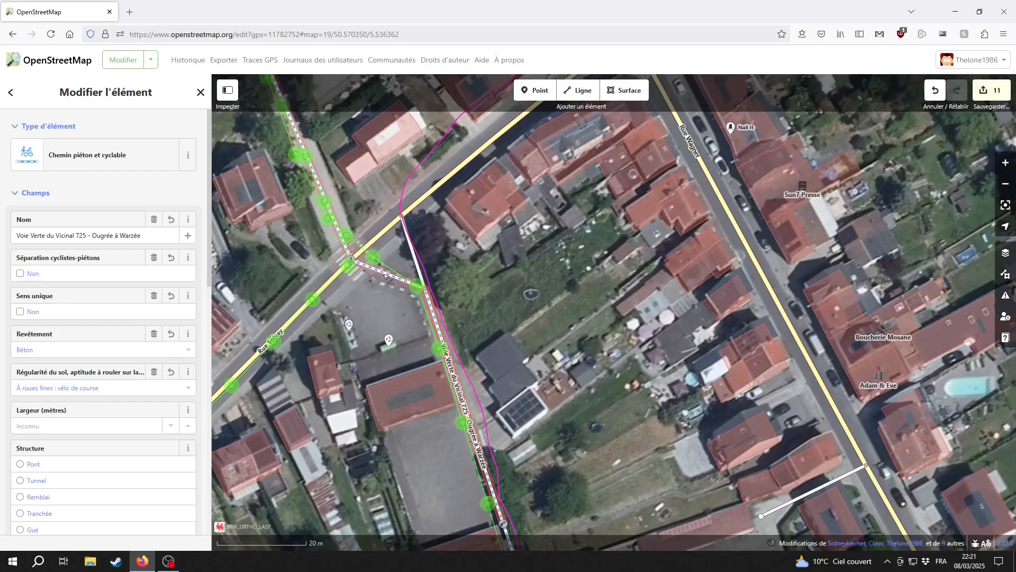
pyautogui.click(387, 277)
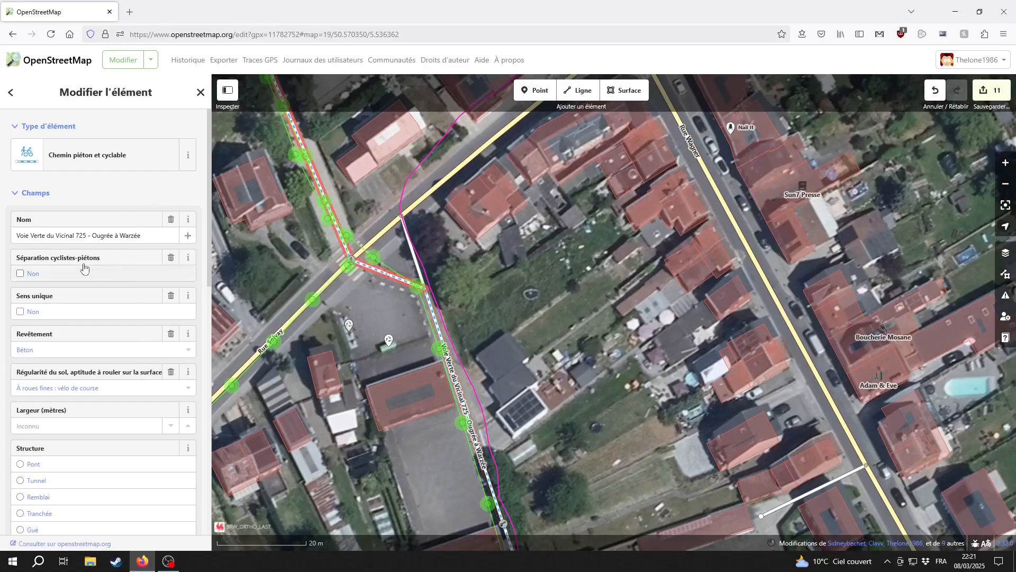
pyautogui.click(443, 341)
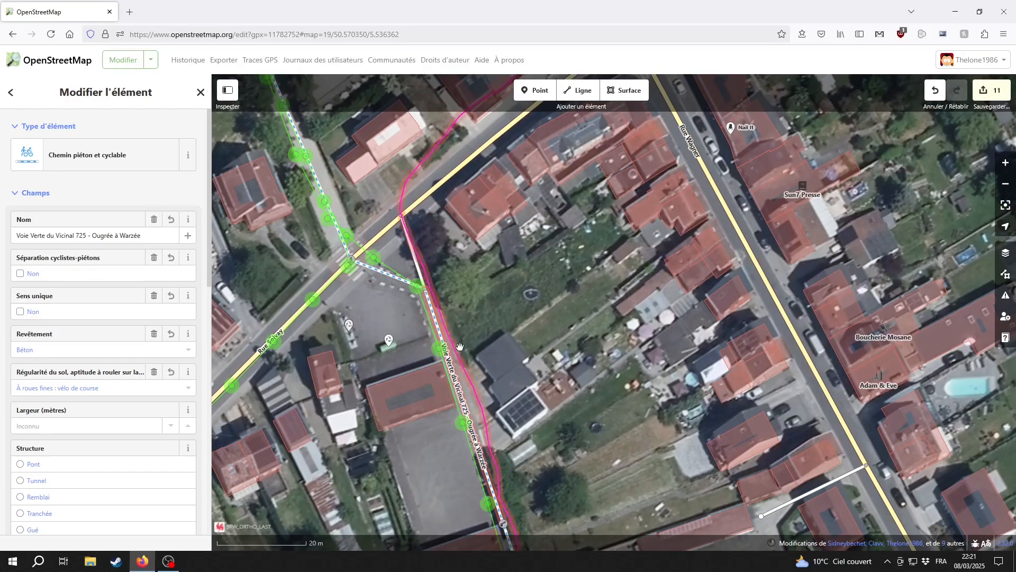
pyautogui.click(85, 162)
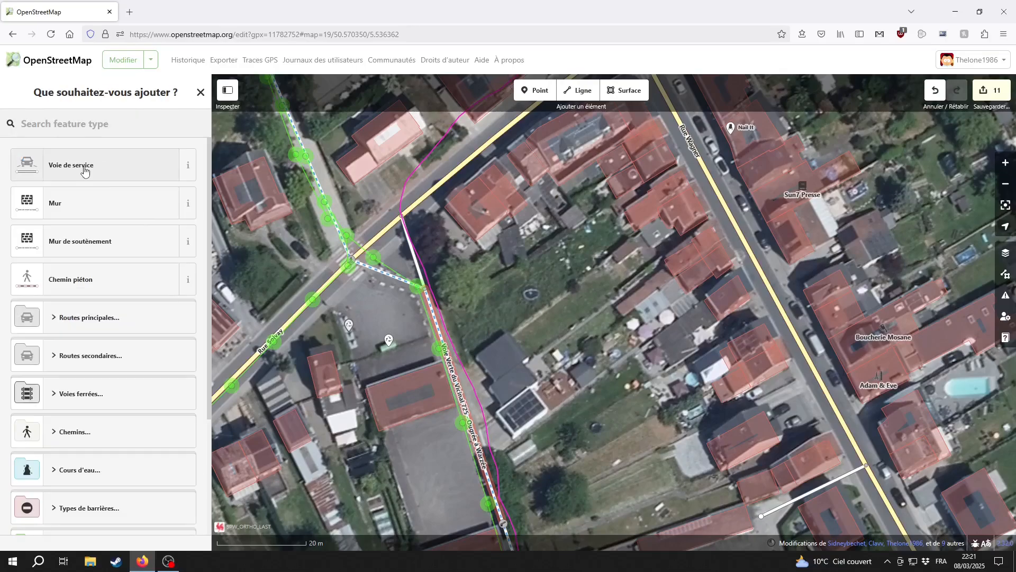
pyautogui.click(83, 166)
pyautogui.scroll(-1, 138, 389)
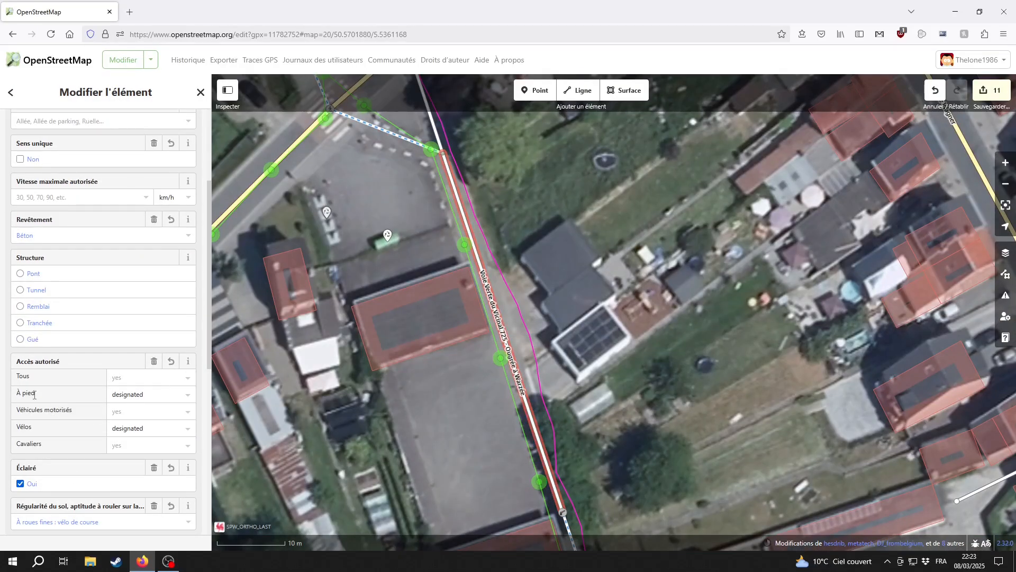
pyautogui.scroll(3, 182, 373)
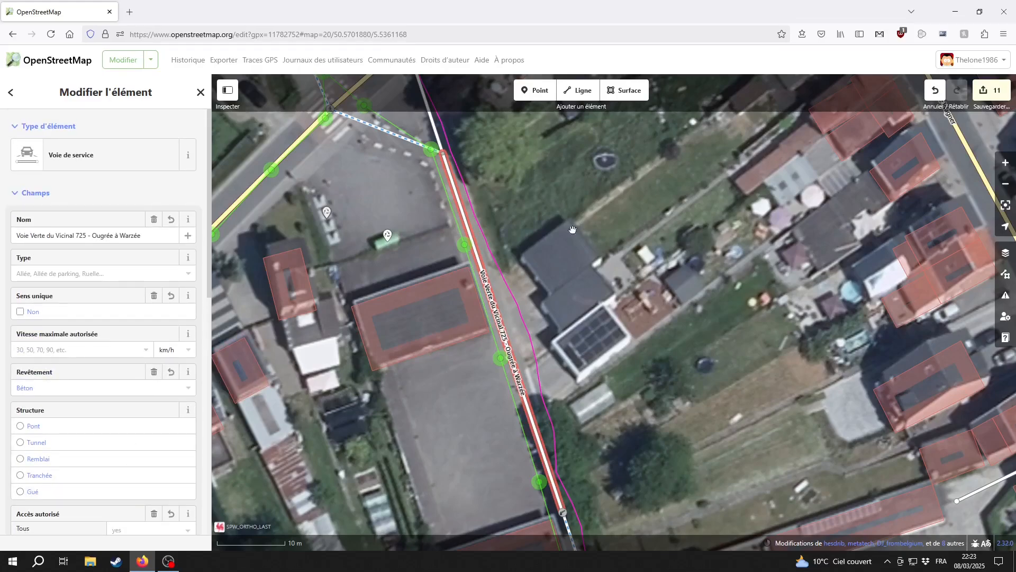
pyautogui.click(489, 444)
# - Follow the GPS trace south along the Voie Verte du Vicinal 725 to the Rue Damry crossing
pyautogui.moveTo(514, 446); pyautogui.dragTo(522, 427)
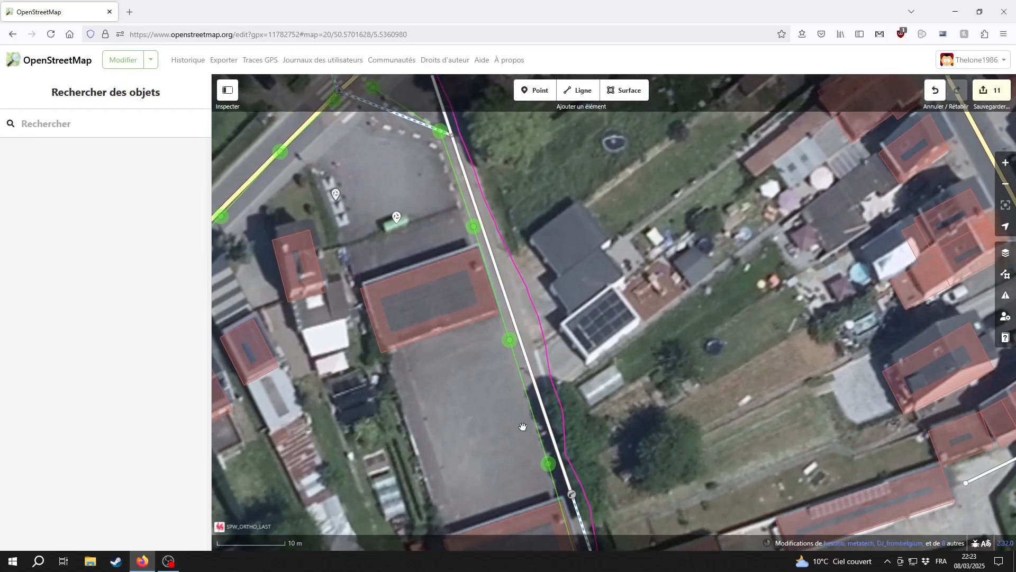
pyautogui.scroll(-2, 522, 426)
pyautogui.moveTo(635, 508); pyautogui.dragTo(604, 324)
pyautogui.moveTo(693, 511); pyautogui.dragTo(601, 293)
pyautogui.moveTo(653, 482)
pyautogui.mouseDown()
pyautogui.moveTo(612, 335)
pyautogui.moveTo(575, 132)
pyautogui.mouseUp()
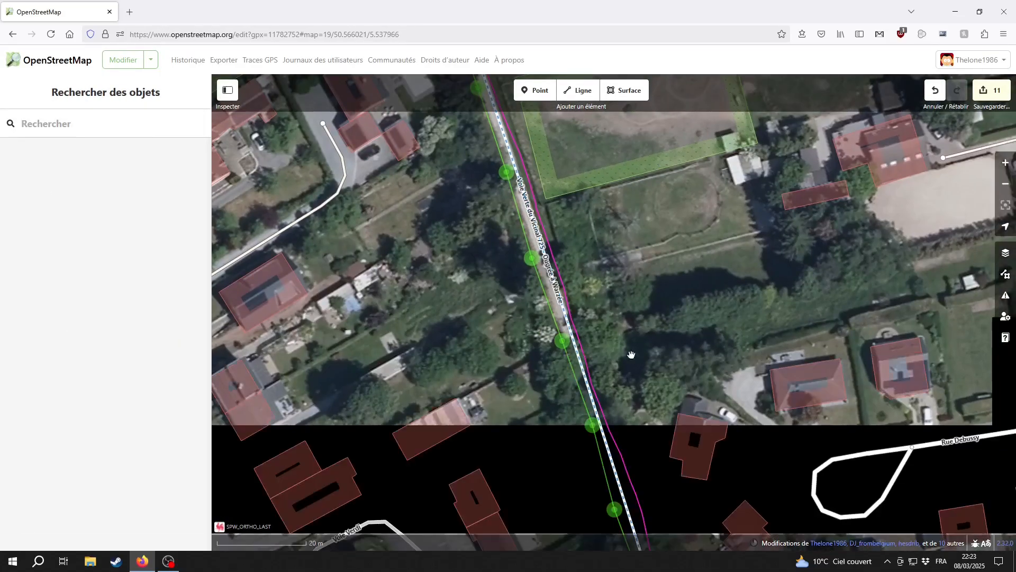
pyautogui.moveTo(630, 354); pyautogui.dragTo(597, 178)
pyautogui.moveTo(540, 388); pyautogui.dragTo(486, 130)
pyautogui.moveTo(575, 375); pyautogui.dragTo(528, 261)
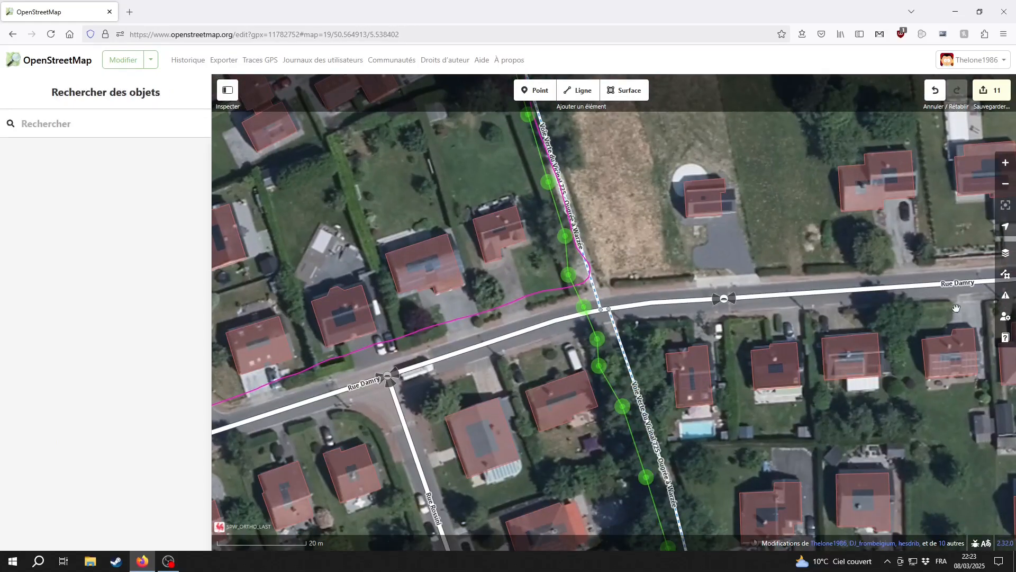
# - Hide the Mapillary photo layer and follow the GPS trace west along Rue Damry
pyautogui.click(1005, 273)
pyautogui.click(842, 365)
pyautogui.click(1005, 274)
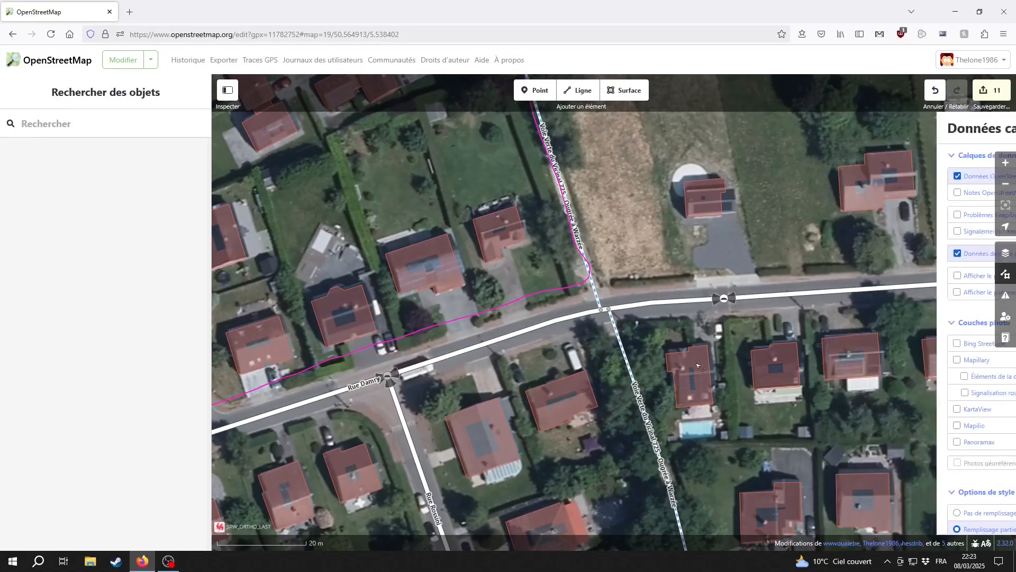
pyautogui.moveTo(278, 450); pyautogui.dragTo(542, 349)
pyautogui.scroll(-3, 543, 349)
pyautogui.moveTo(328, 432); pyautogui.dragTo(542, 356)
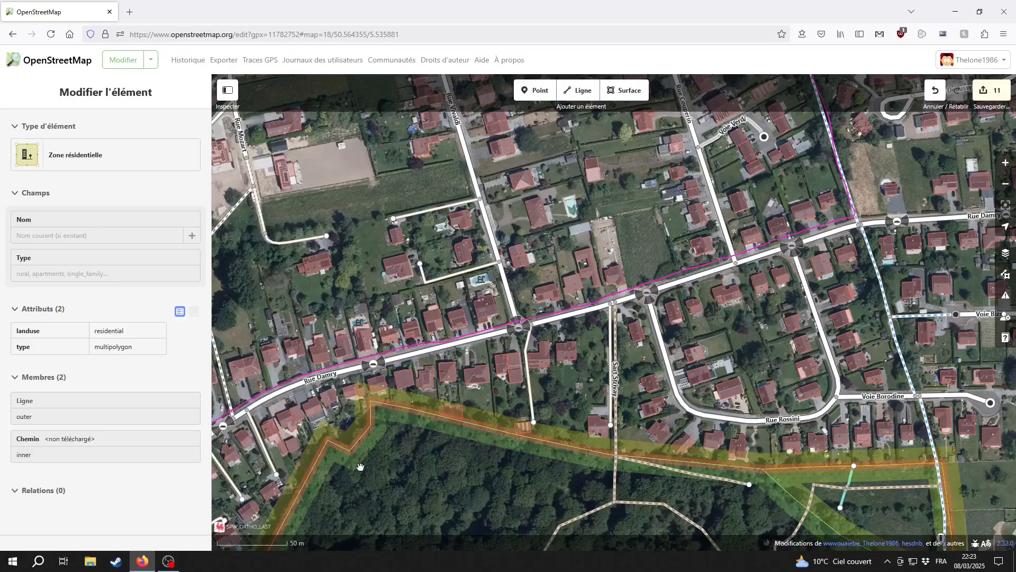
pyautogui.moveTo(418, 399); pyautogui.dragTo(783, 269)
pyautogui.moveTo(391, 381); pyautogui.dragTo(514, 312)
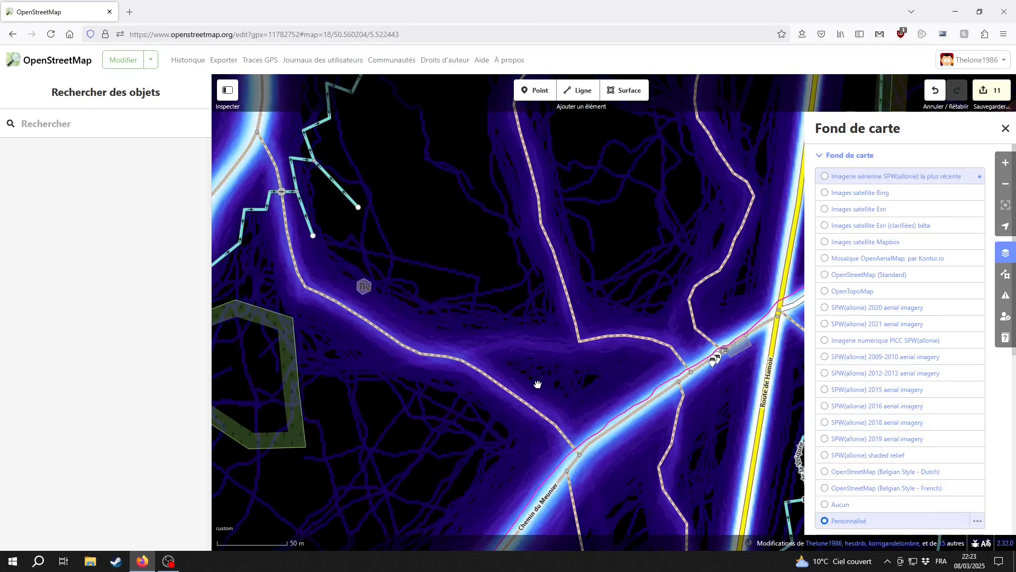
# - Draw a line along the heatmap trail north of Chemin du Meunier, from the sharp corner of the existing path west to the neighbouring path
pyautogui.scroll(2, 538, 373)
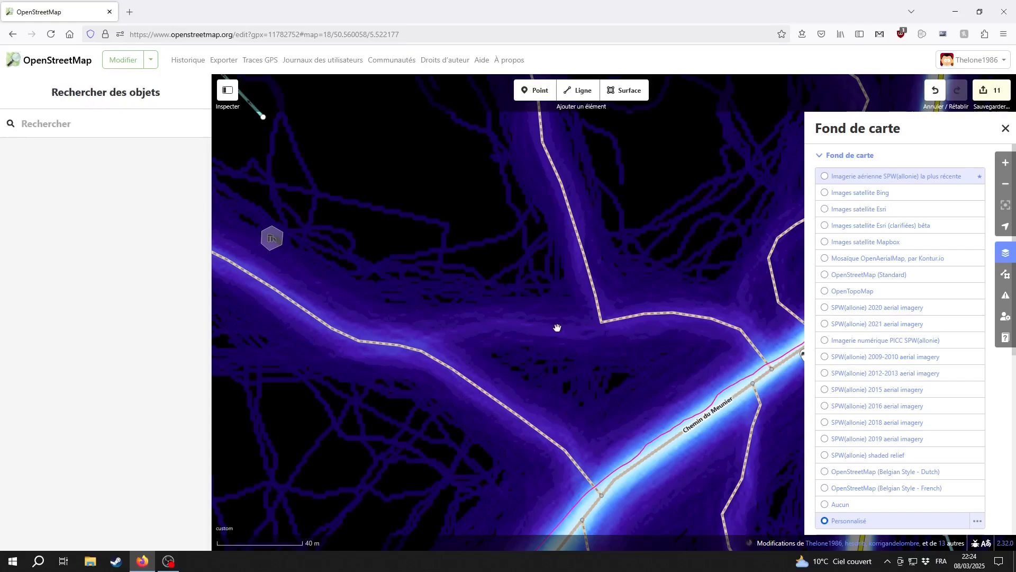
pyautogui.moveTo(646, 331); pyautogui.dragTo(639, 359)
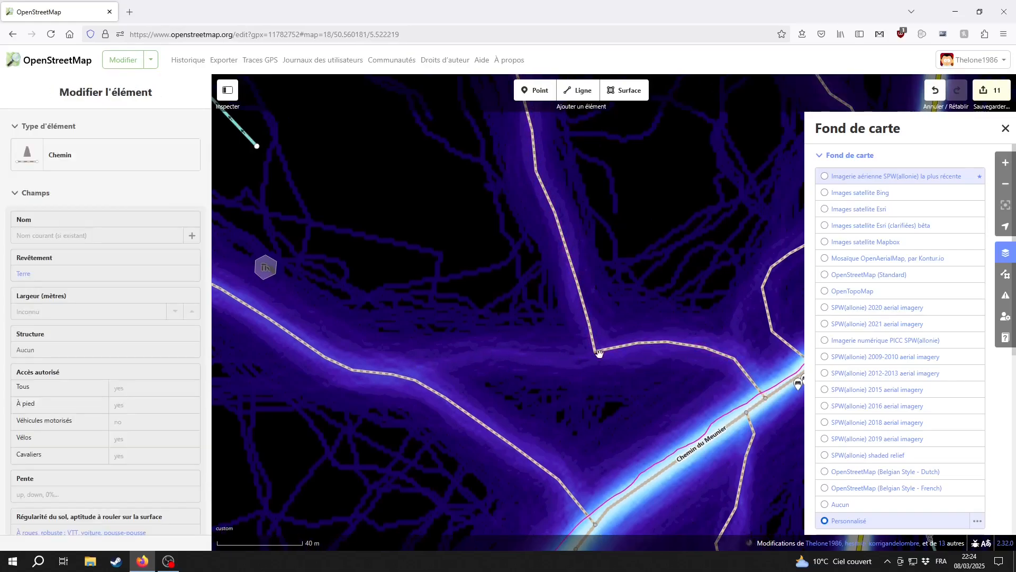
pyautogui.press('b')
pyautogui.press('2')
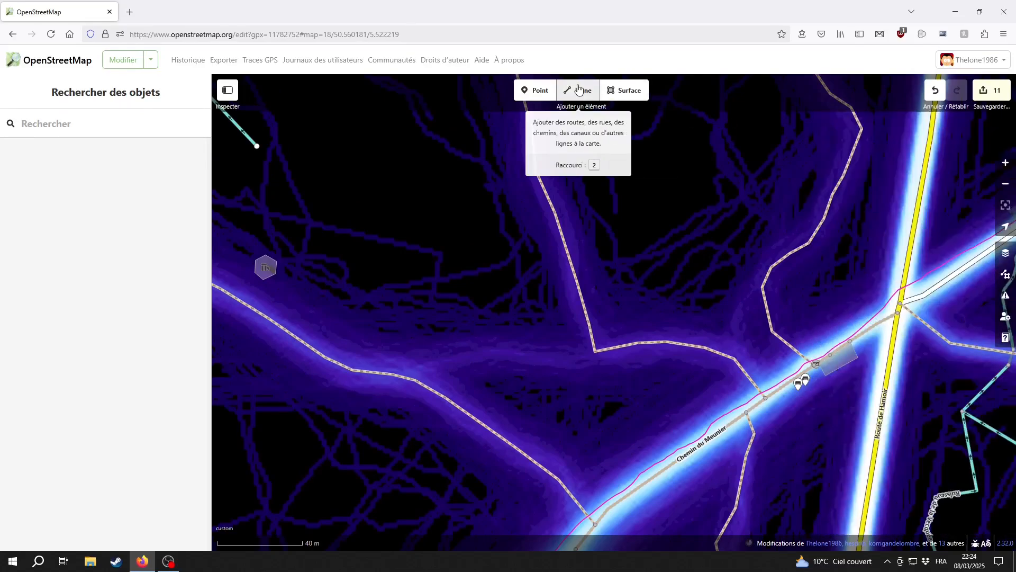
pyautogui.scroll(3, 586, 347)
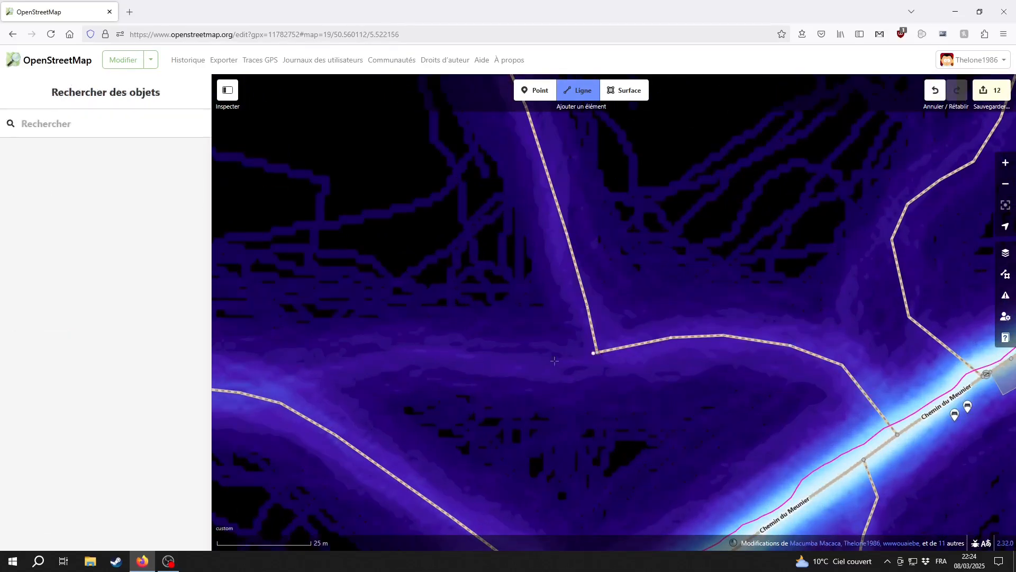
pyautogui.click(596, 351)
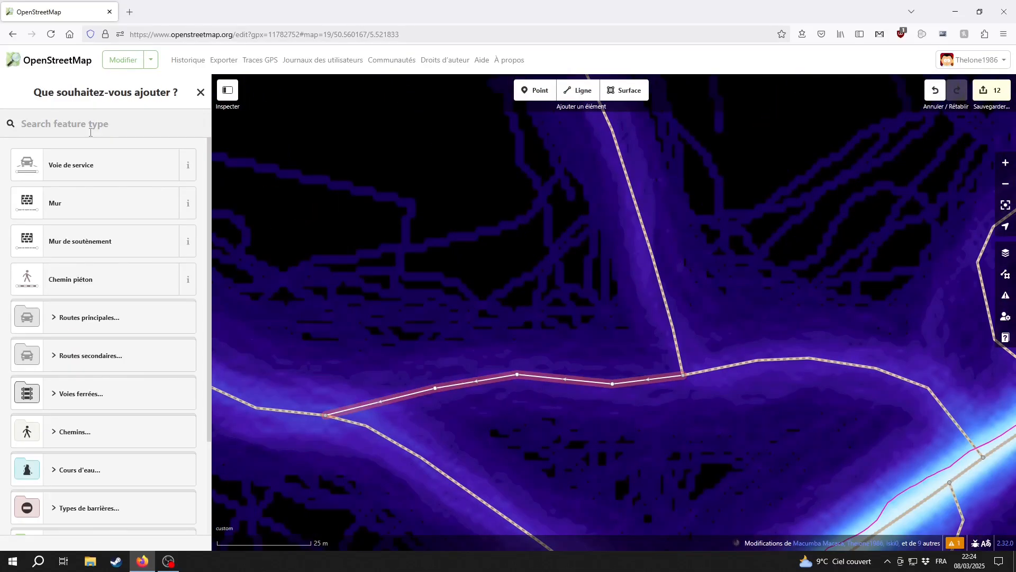
# - Classify the new connecting line as a Chemin with Terre as its surface
pyautogui.write('chemin')
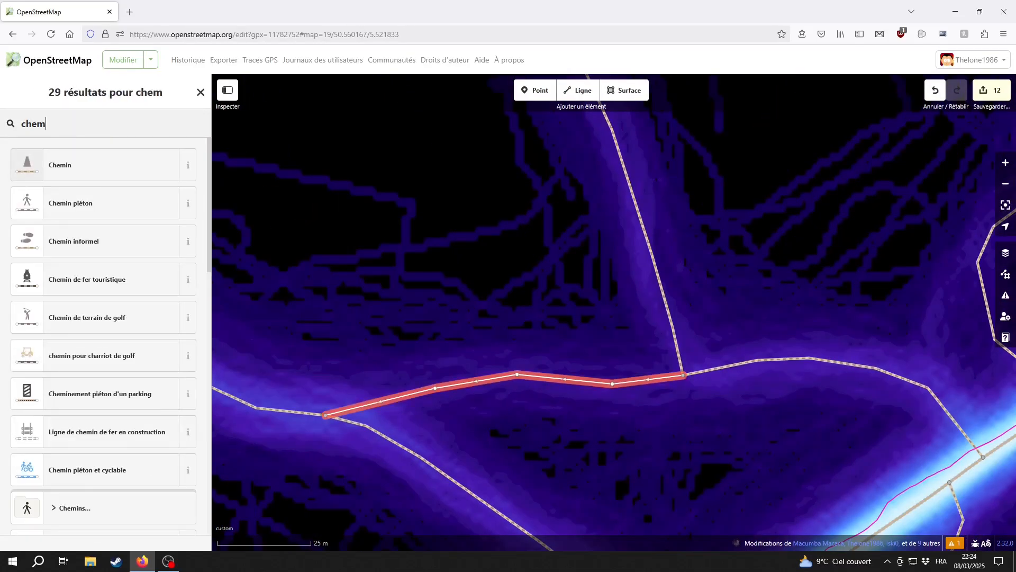
pyautogui.click(119, 180)
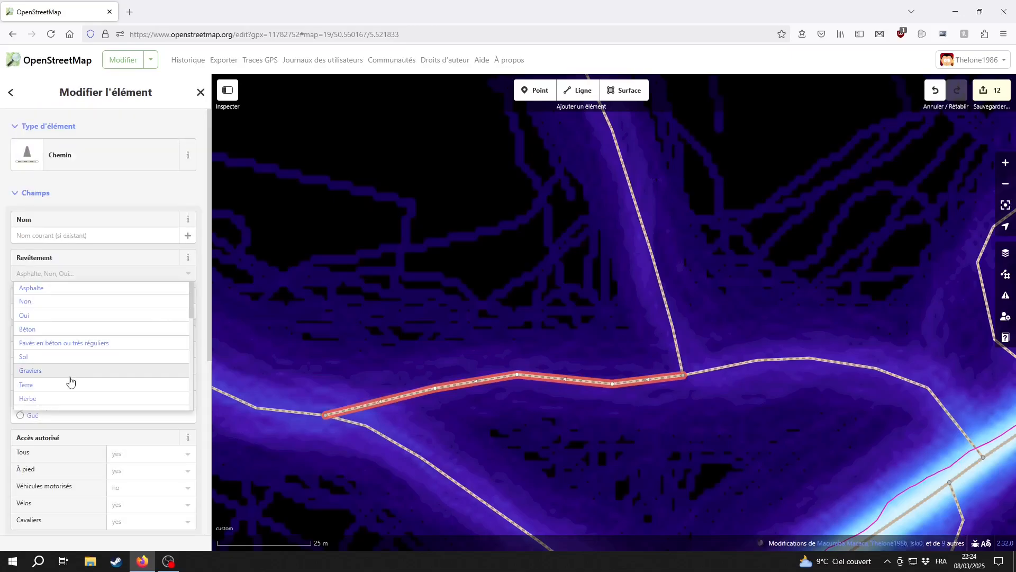
pyautogui.click(46, 385)
pyautogui.click(639, 456)
# - Follow the GPS trace southwest along Chemin du Meunier, north along Chemin du Bê Bon Diu and past Drève des Manants
pyautogui.scroll(-5, 588, 355)
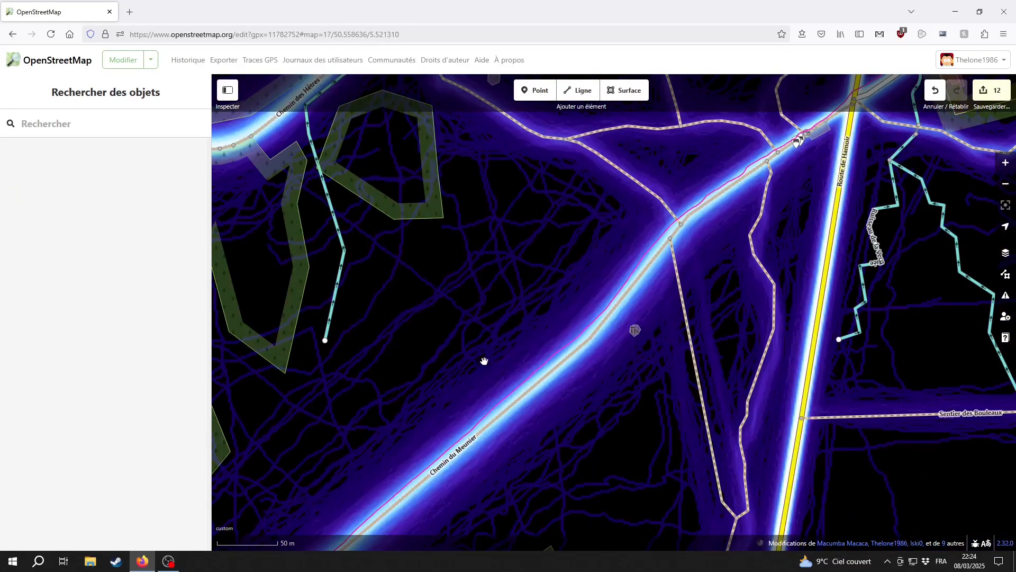
pyautogui.moveTo(484, 361); pyautogui.dragTo(668, 244)
pyautogui.moveTo(513, 340); pyautogui.dragTo(687, 246)
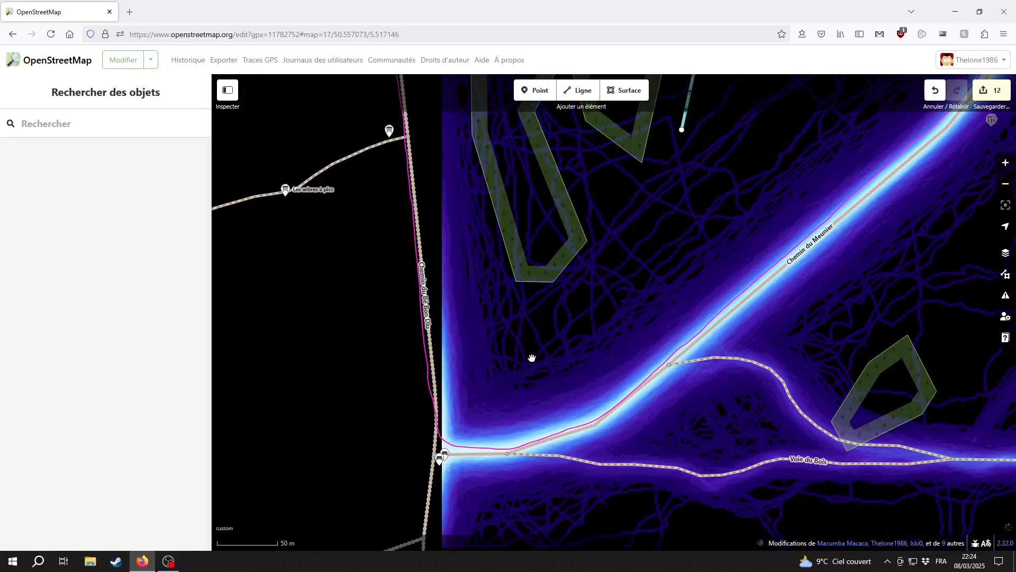
pyautogui.moveTo(533, 356); pyautogui.dragTo(655, 336)
pyautogui.moveTo(585, 217); pyautogui.dragTo(630, 386)
pyautogui.moveTo(524, 212); pyautogui.dragTo(531, 401)
pyautogui.moveTo(489, 217); pyautogui.dragTo(501, 408)
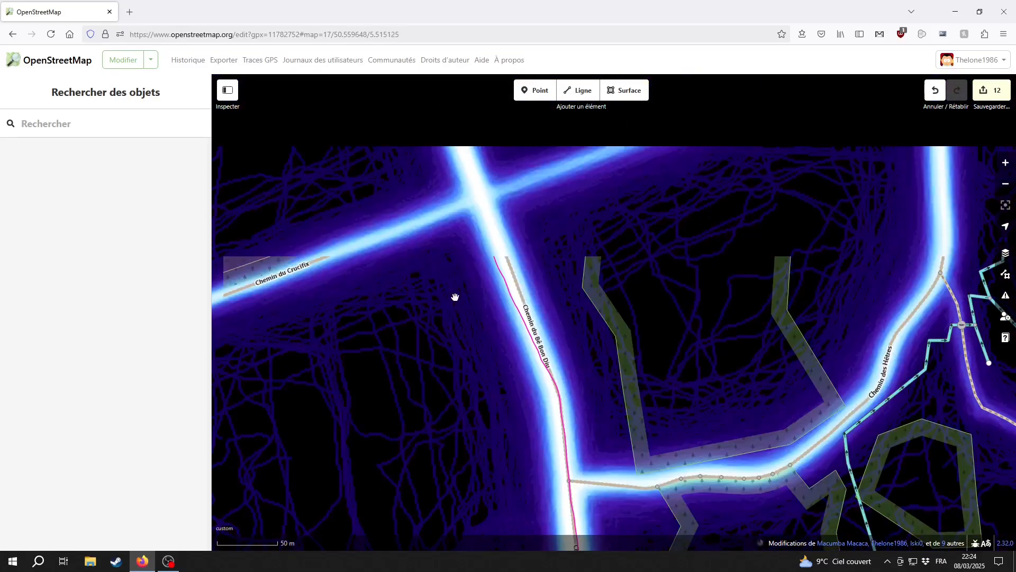
pyautogui.moveTo(449, 238); pyautogui.dragTo(525, 440)
pyautogui.moveTo(441, 269); pyautogui.dragTo(517, 440)
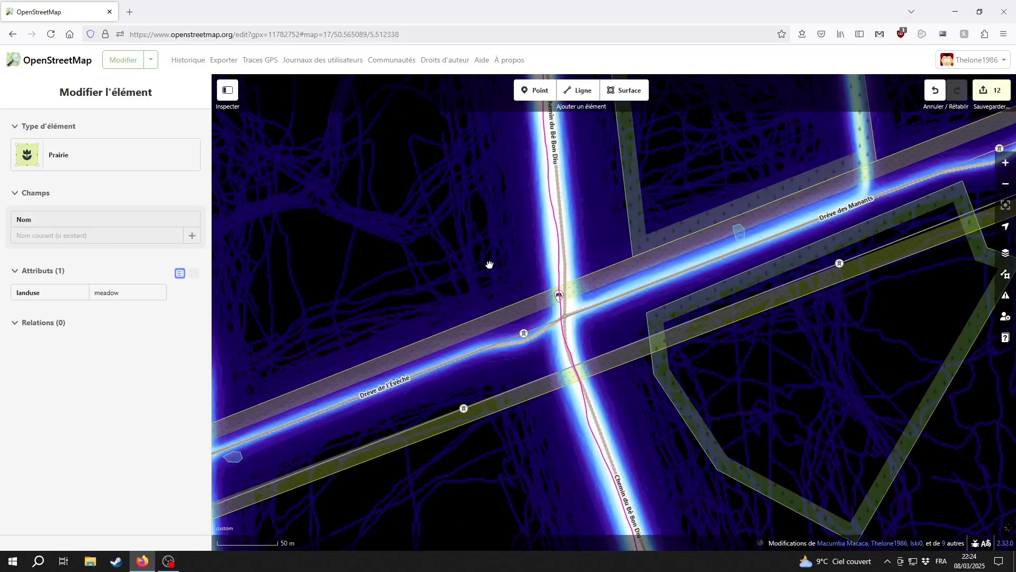
pyautogui.scroll(-1, 488, 263)
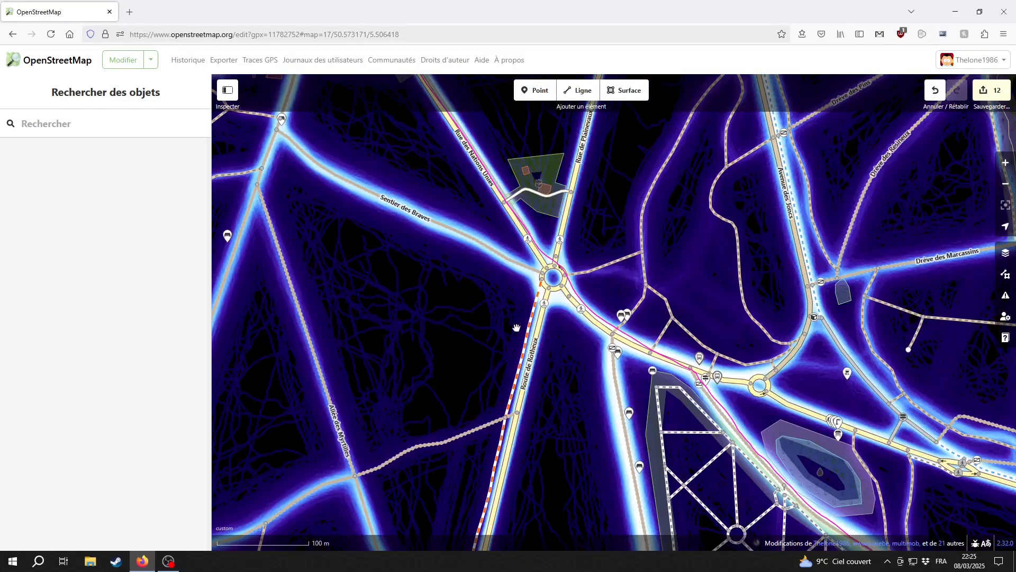
# - Inspect the attributes of the cycleway under construction beside Route de Rotheux and of the road itself
pyautogui.click(532, 337)
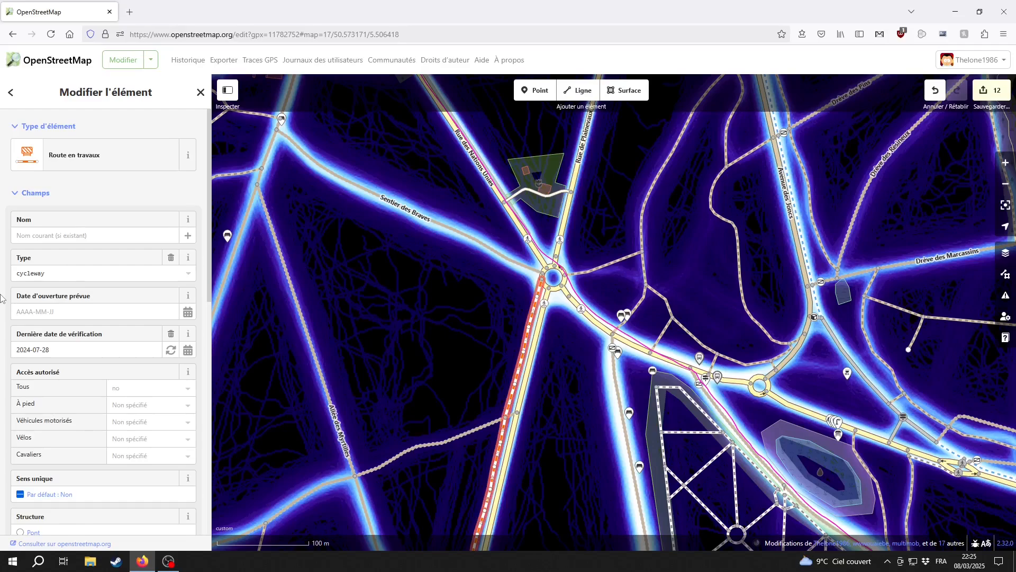
pyautogui.click(563, 398)
pyautogui.moveTo(523, 530); pyautogui.dragTo(541, 396)
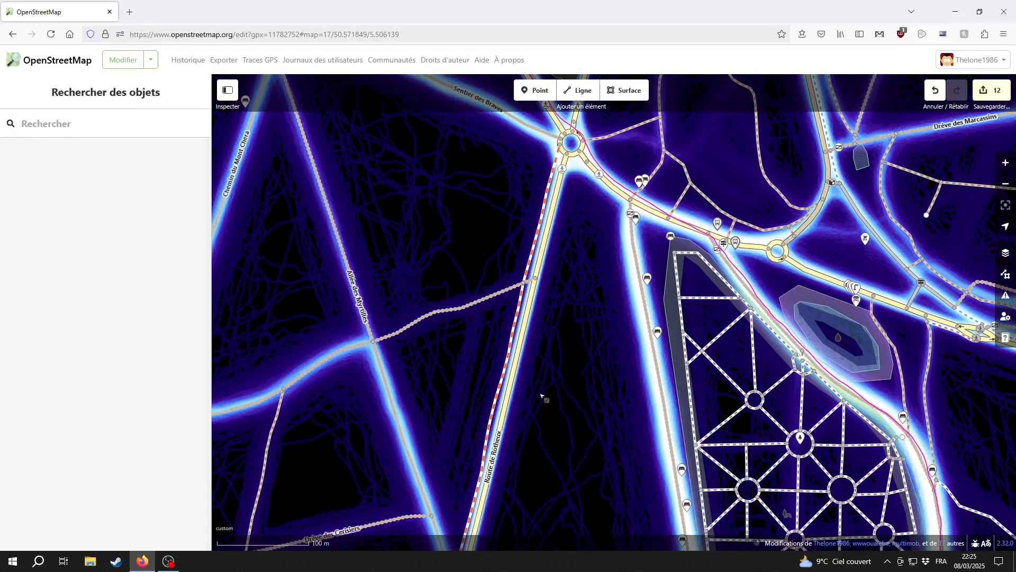
pyautogui.click(534, 301)
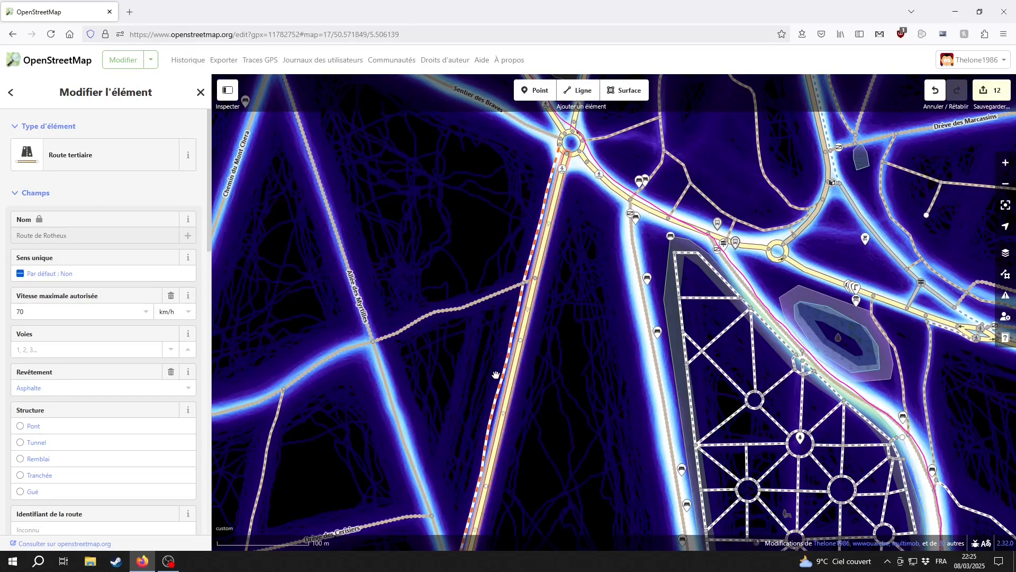
# - Follow the GPS trace northwest from the Route de Rotheux roundabout along Rue des Nations Unies
pyautogui.moveTo(453, 253); pyautogui.dragTo(450, 336)
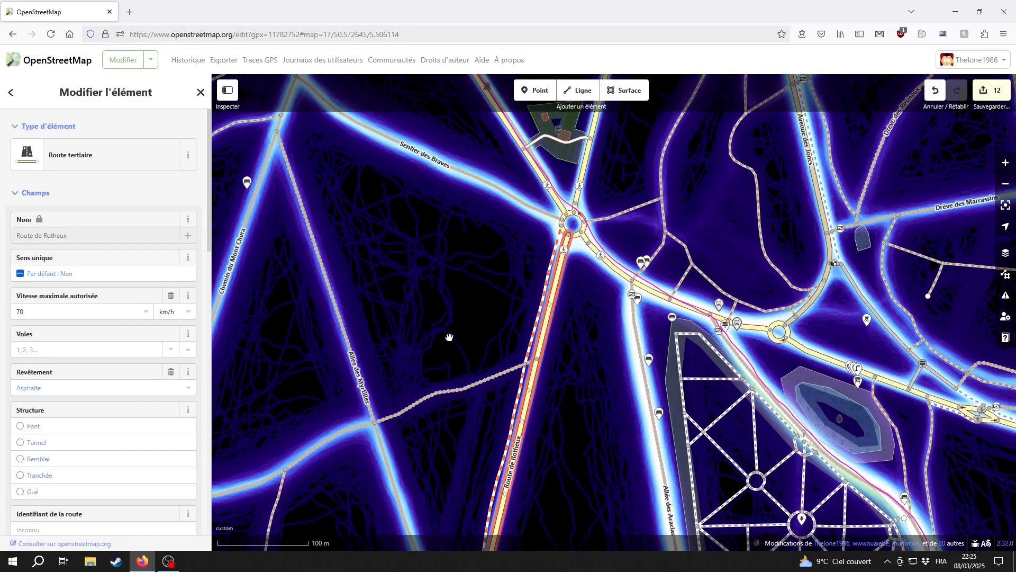
pyautogui.moveTo(438, 253); pyautogui.dragTo(472, 388)
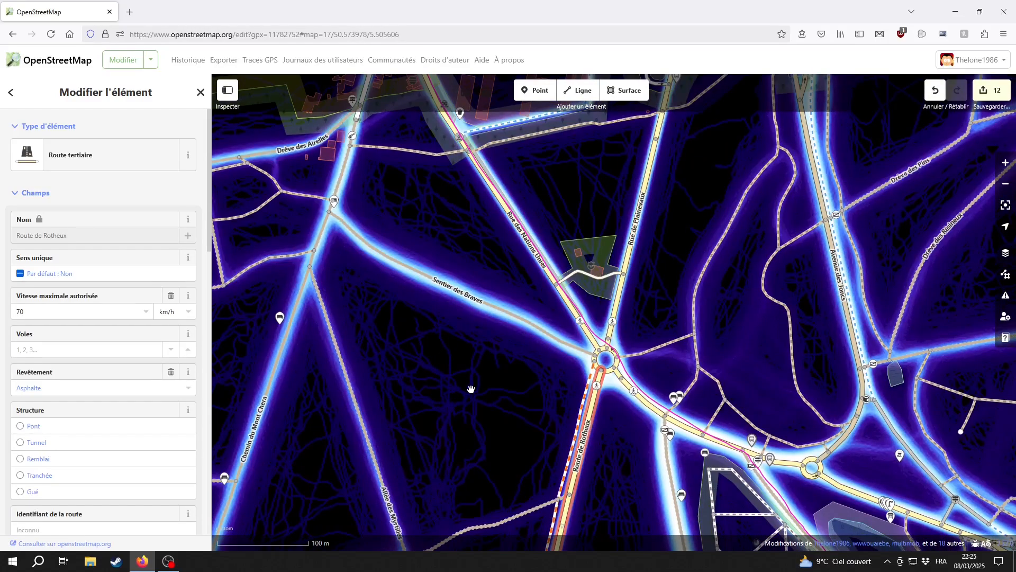
pyautogui.moveTo(422, 222); pyautogui.dragTo(481, 359)
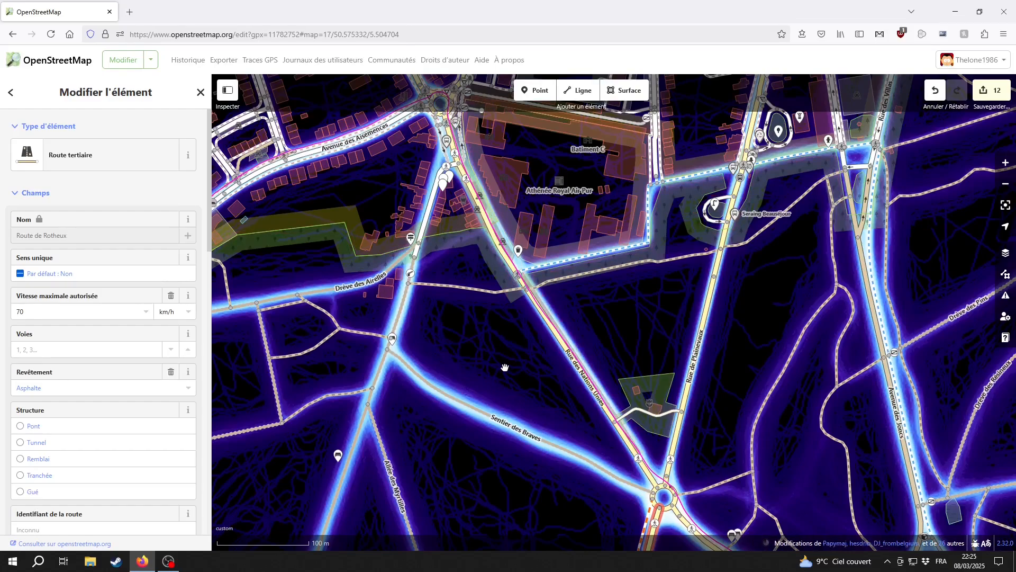
pyautogui.moveTo(499, 412); pyautogui.dragTo(551, 518)
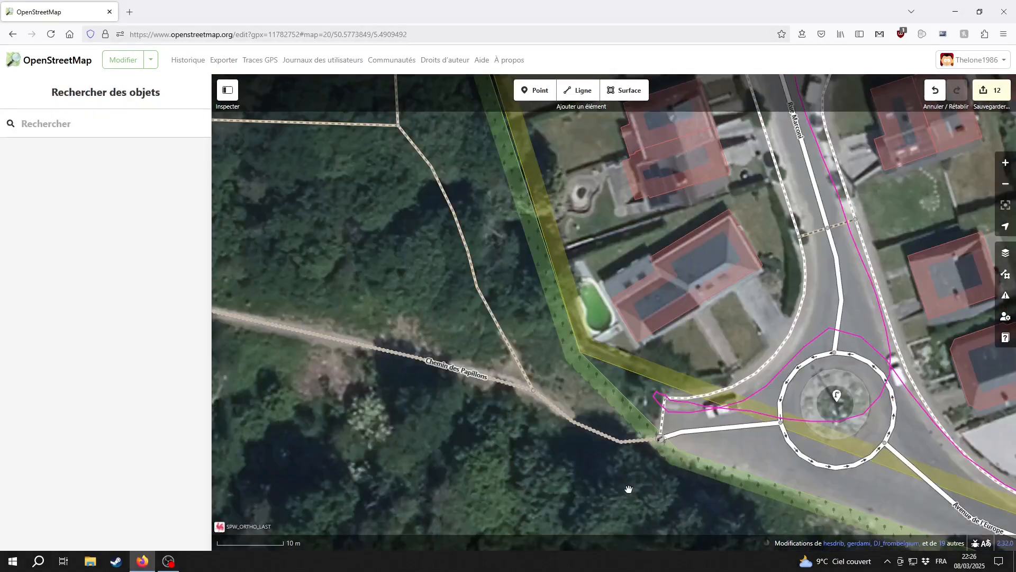
# - Inspect the attributes and course of Chemin des Papillons where it meets the roundabout of Avenue de l'Europe and Rue Marconi
pyautogui.moveTo(629, 489); pyautogui.dragTo(494, 411)
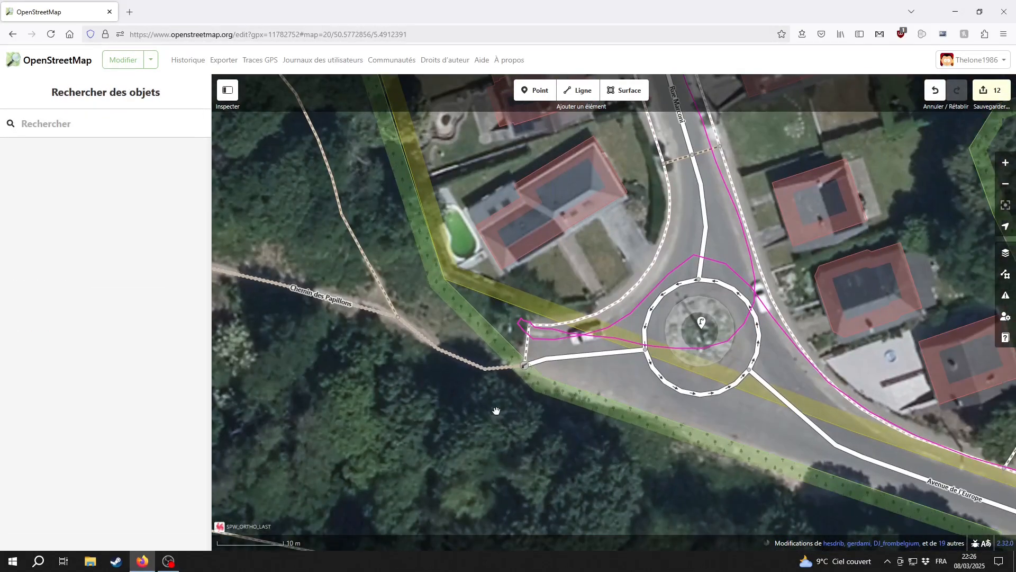
pyautogui.click(390, 315)
pyautogui.moveTo(285, 360); pyautogui.dragTo(406, 392)
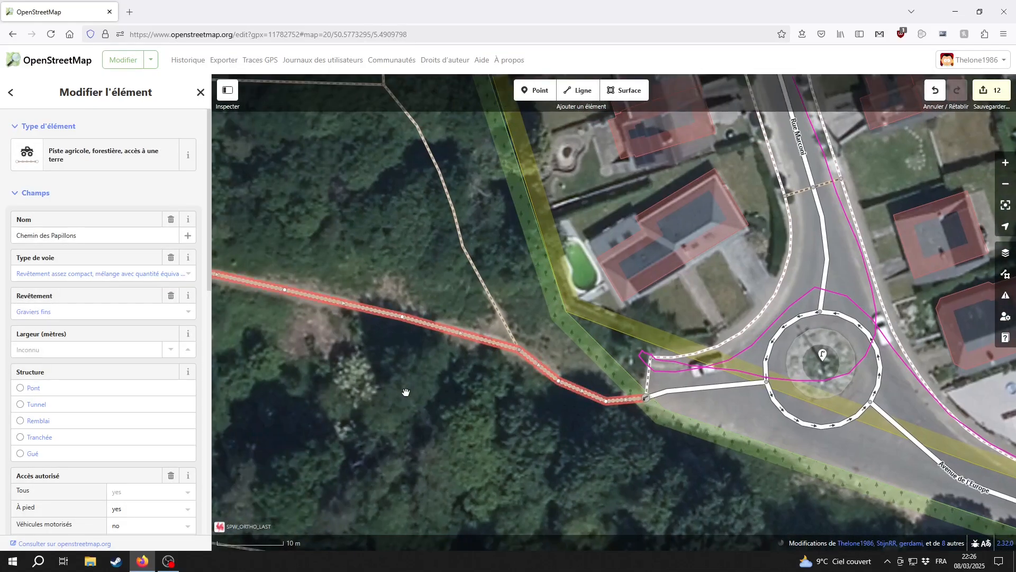
pyautogui.scroll(-2, 497, 431)
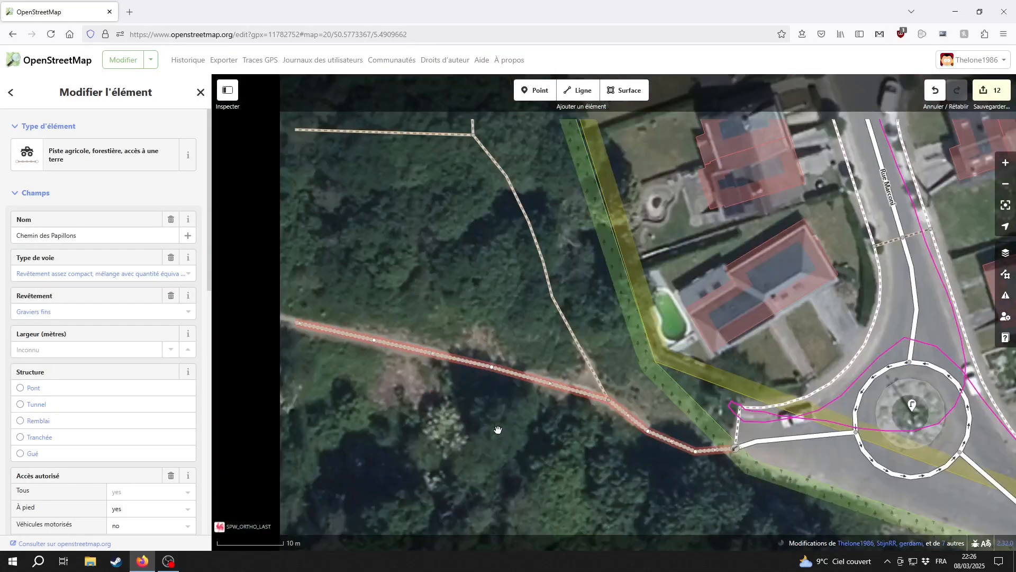
pyautogui.scroll(-1, 512, 441)
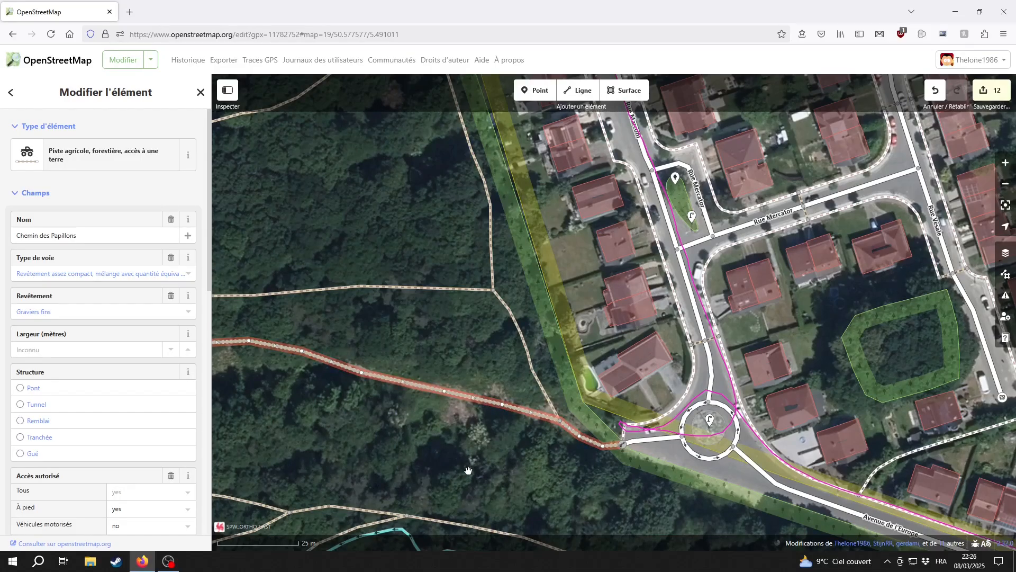
pyautogui.moveTo(468, 470); pyautogui.dragTo(362, 423)
pyautogui.scroll(2, 479, 438)
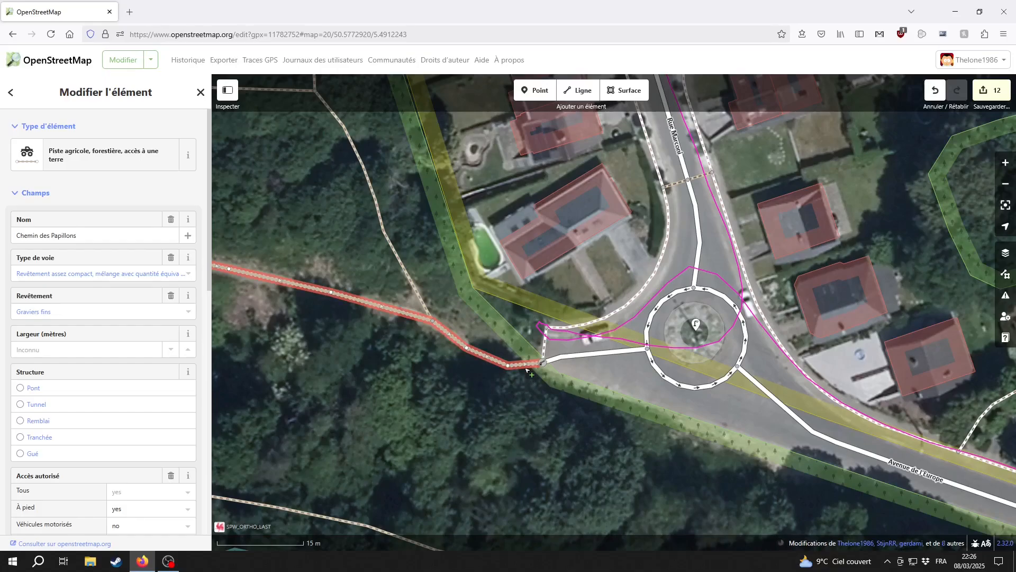
pyautogui.moveTo(289, 319); pyautogui.dragTo(449, 403)
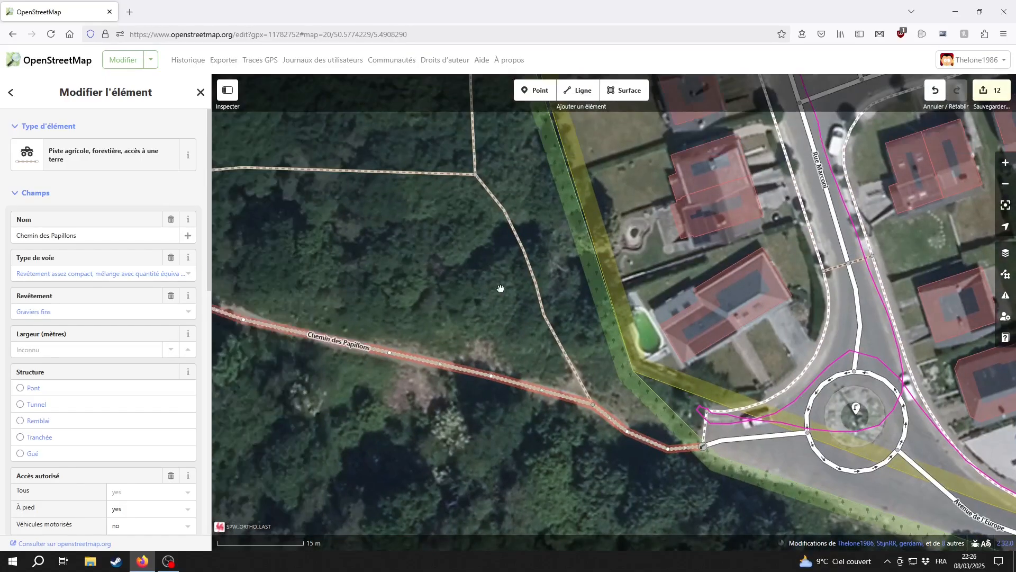
# - Inspect the attributes and course of the forest path branching north from the eastern end of Chemin des Papillons
pyautogui.click(502, 292)
pyautogui.click(567, 355)
pyautogui.moveTo(228, 214); pyautogui.dragTo(551, 364)
pyautogui.scroll(-2, 547, 365)
# - Show the custom heatmap background and compare Chemin des Papillons and its neighbouring path with it
pyautogui.click(1006, 253)
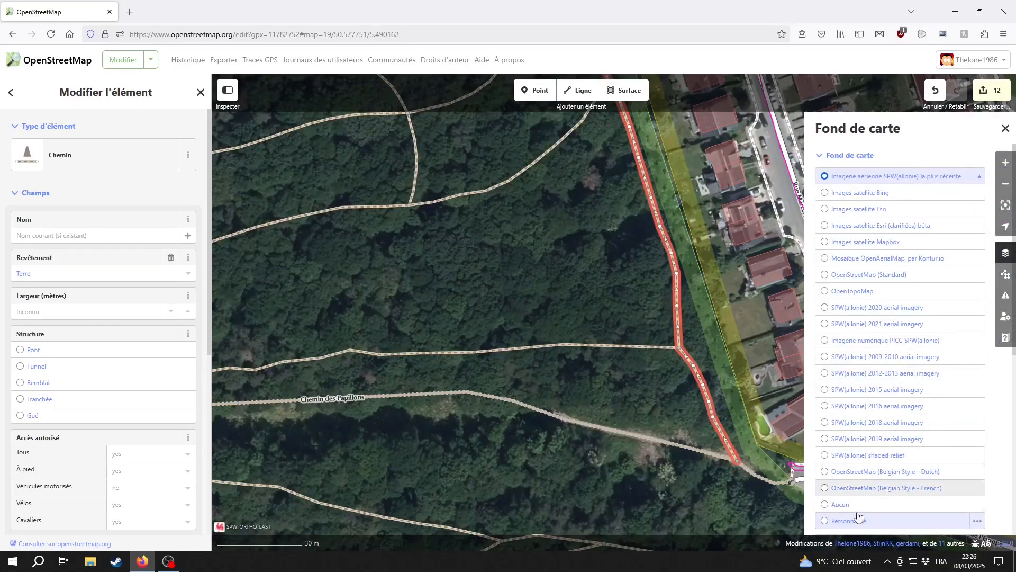
pyautogui.click(860, 520)
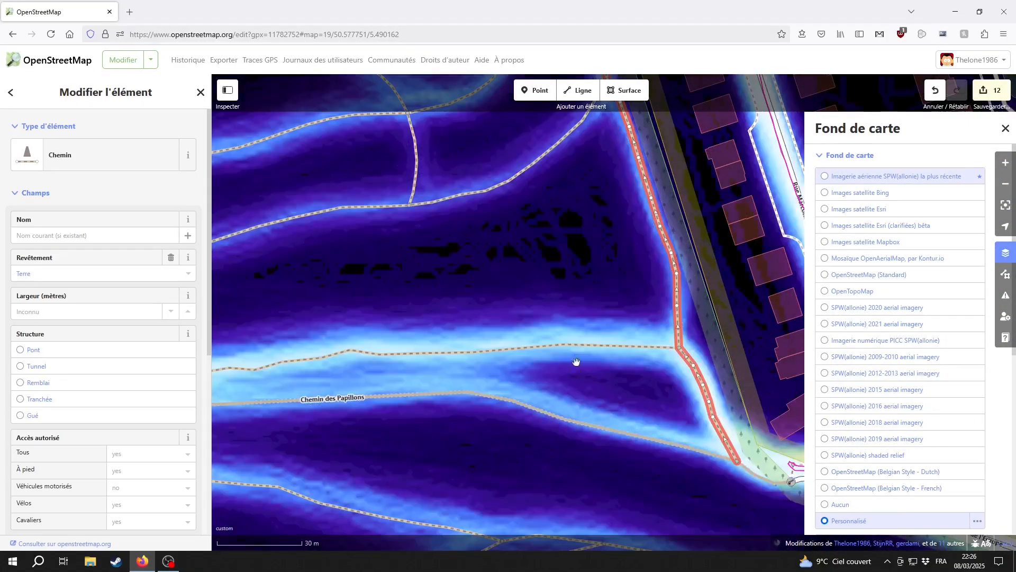
pyautogui.click(573, 346)
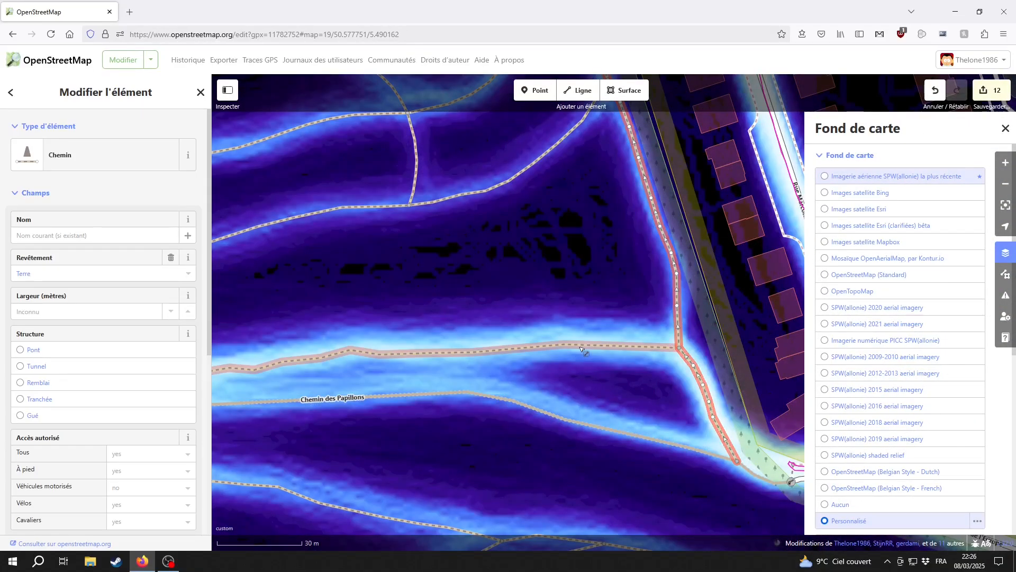
pyautogui.click(516, 402)
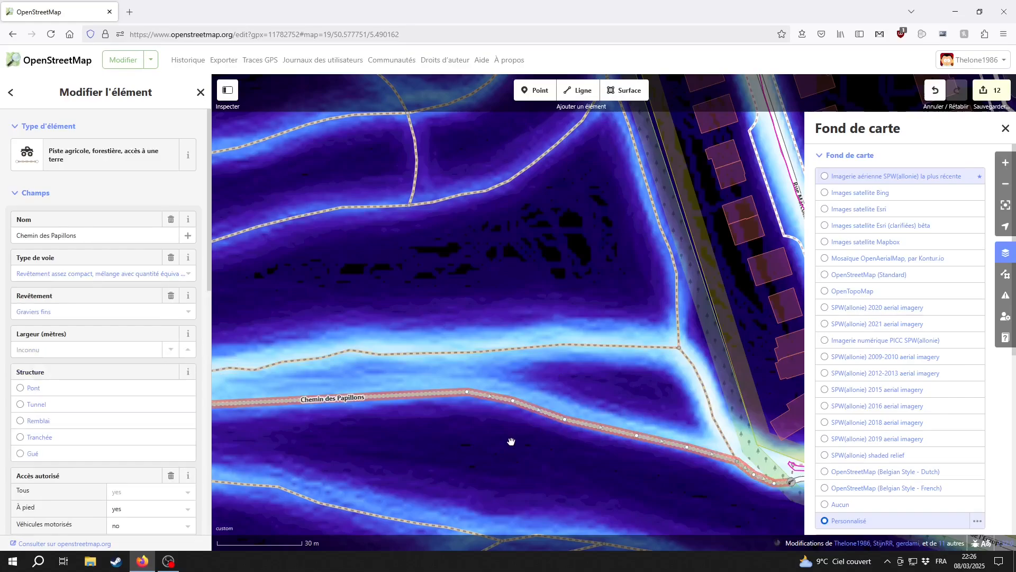
pyautogui.moveTo(438, 459); pyautogui.dragTo(607, 476)
pyautogui.moveTo(476, 476); pyautogui.dragTo(662, 454)
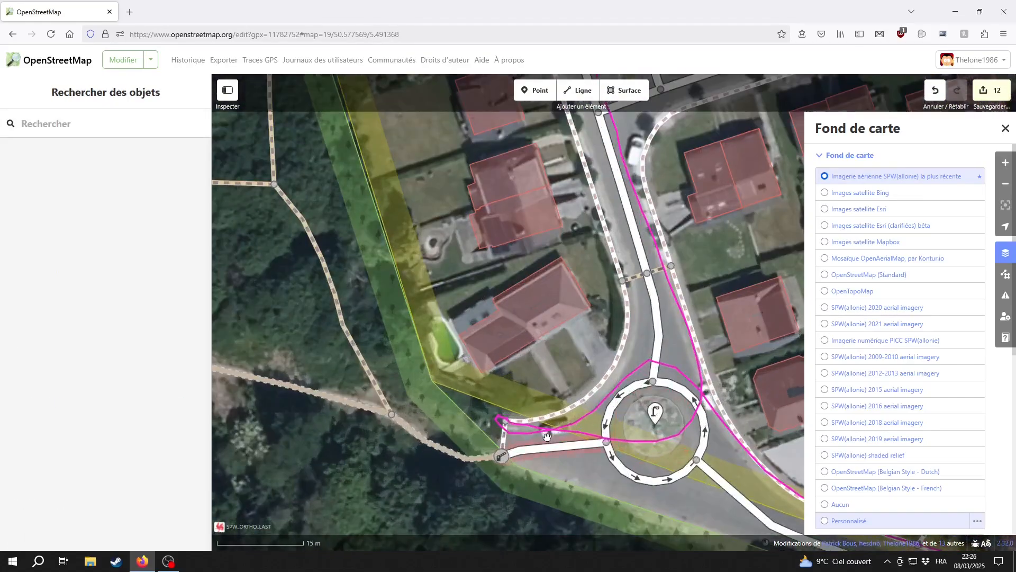
# - Examine the Rue Marconi roundabout on the aerial imagery and inspect the forest path leading southwest from Chemin des Papillons
pyautogui.scroll(3, 529, 413)
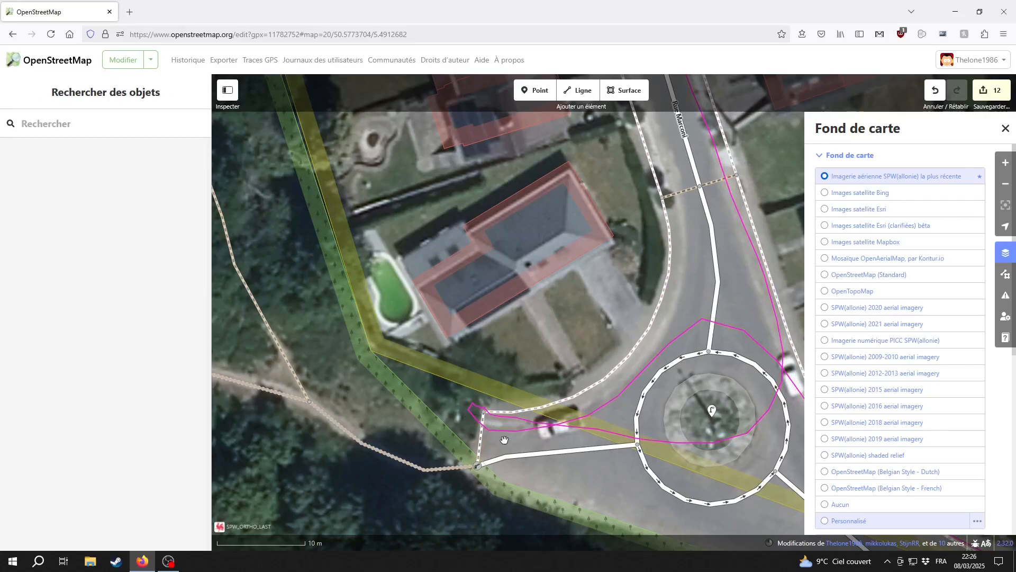
pyautogui.scroll(-4, 476, 460)
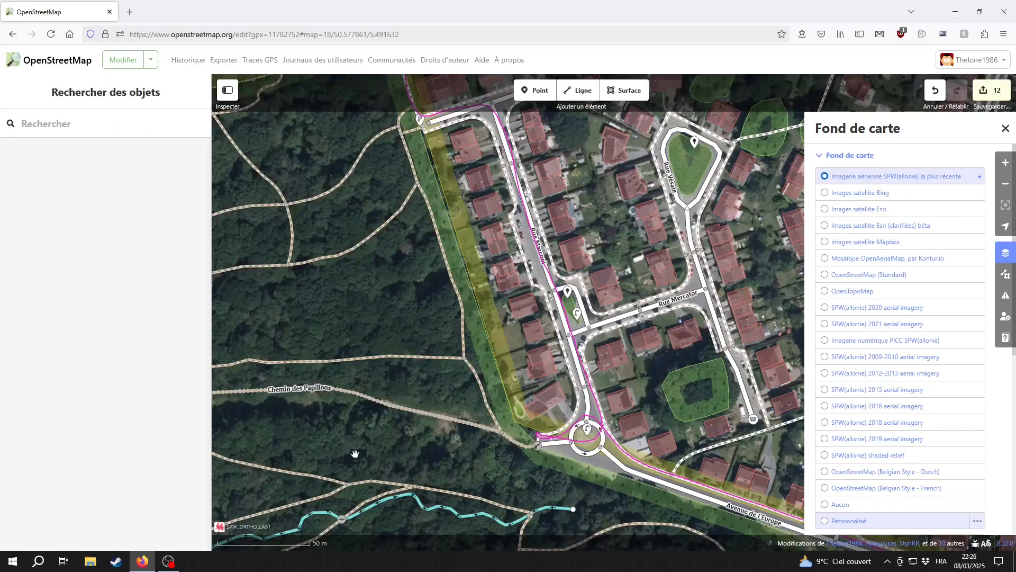
pyautogui.moveTo(352, 454); pyautogui.dragTo(513, 427)
pyautogui.moveTo(385, 457); pyautogui.dragTo(653, 377)
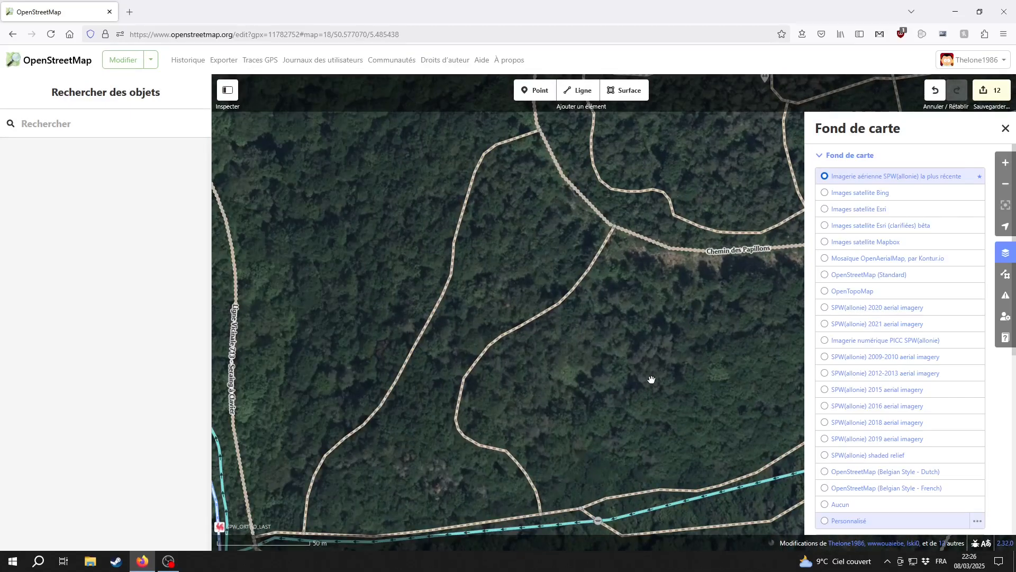
pyautogui.click(531, 319)
pyautogui.click(429, 321)
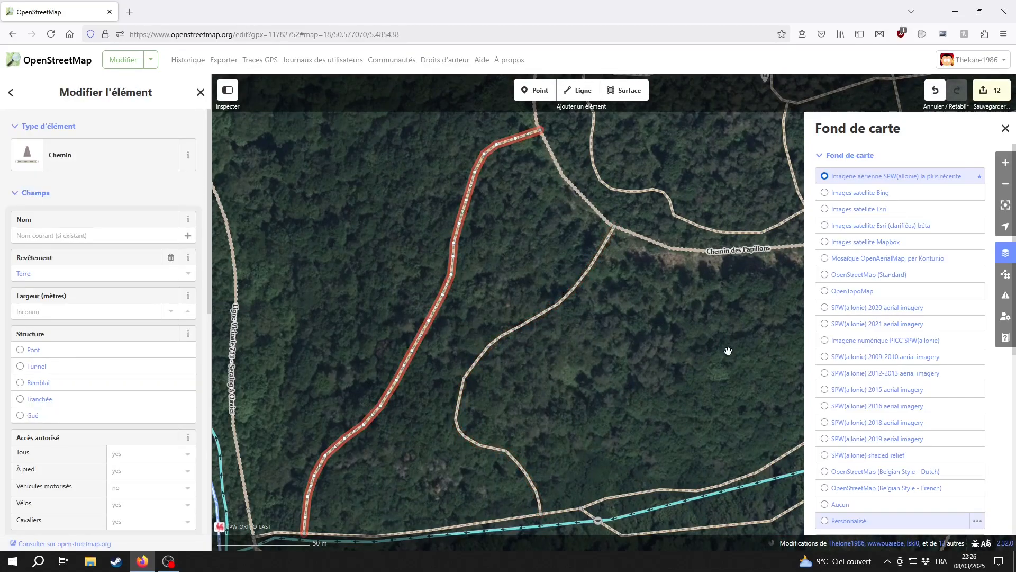
pyautogui.moveTo(736, 350); pyautogui.dragTo(544, 361)
pyautogui.click(422, 393)
pyautogui.scroll(-2, 614, 360)
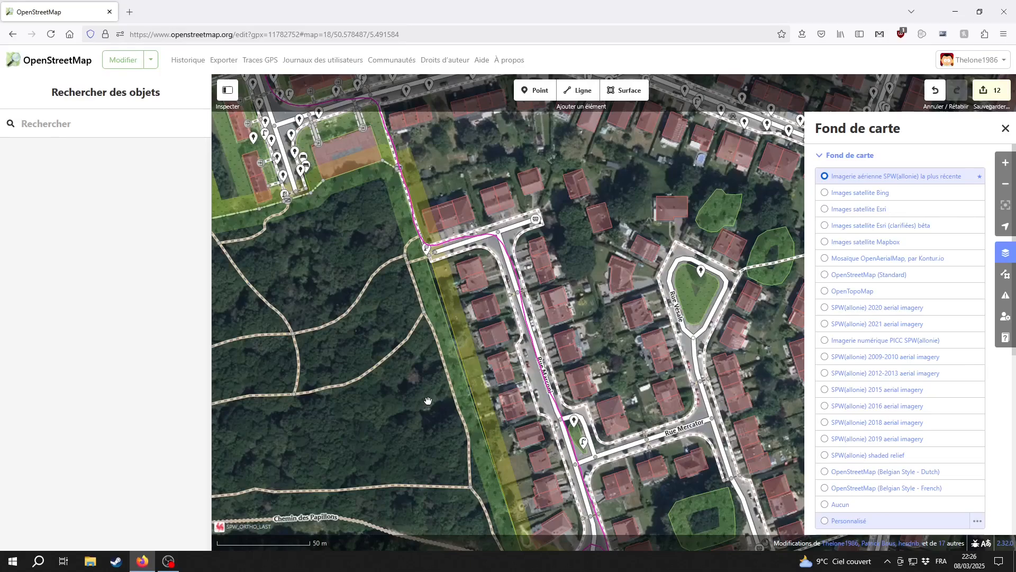
# - Follow the GPS trace north from Rue Marconi across Rue Laplace and along Avenue Davy
pyautogui.moveTo(326, 238); pyautogui.dragTo(386, 391)
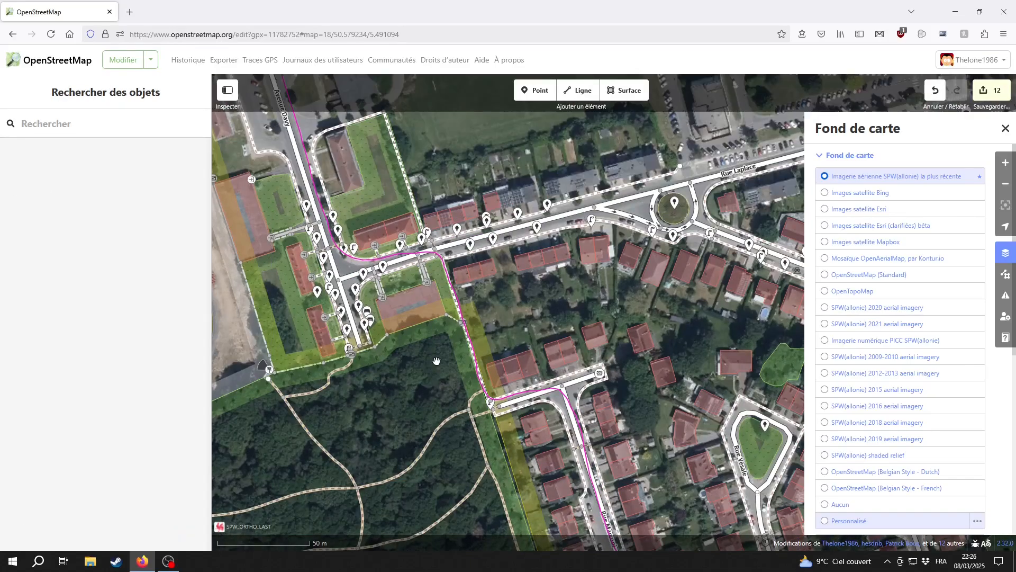
pyautogui.scroll(2, 408, 386)
pyautogui.scroll(1, 391, 343)
pyautogui.moveTo(392, 345); pyautogui.dragTo(523, 454)
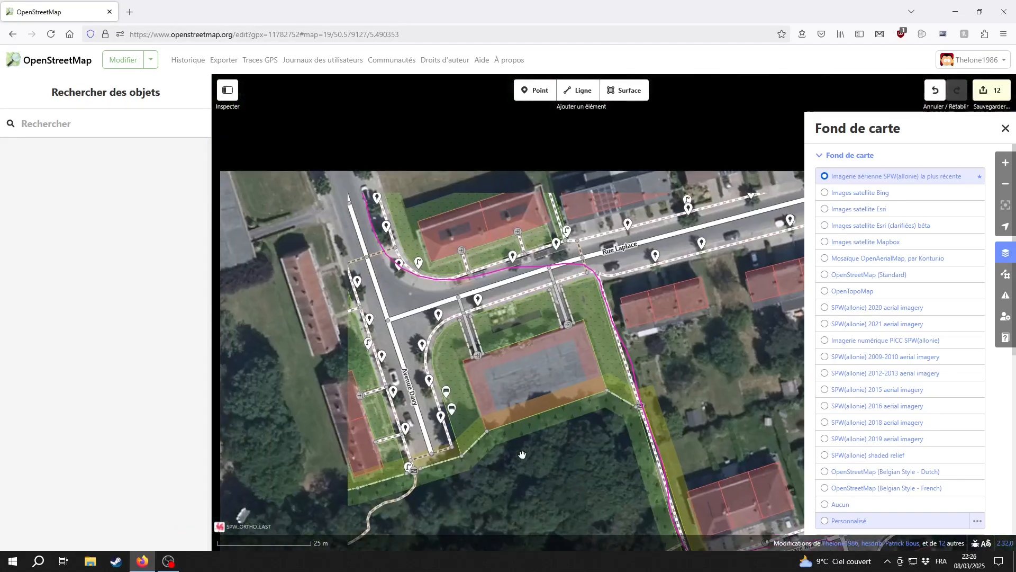
pyautogui.click(310, 412)
pyautogui.moveTo(268, 127); pyautogui.dragTo(392, 447)
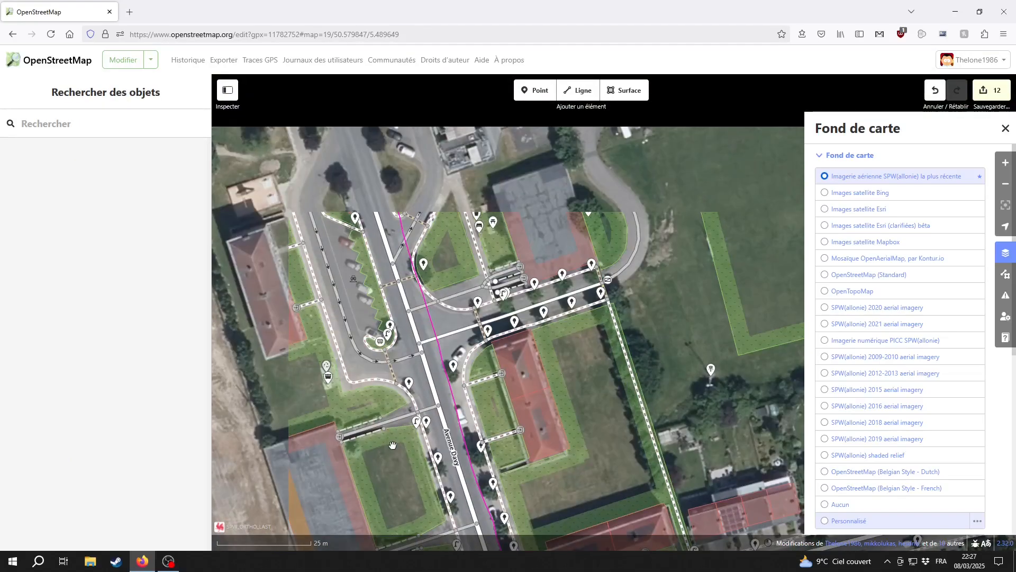
pyautogui.moveTo(262, 168); pyautogui.dragTo(354, 379)
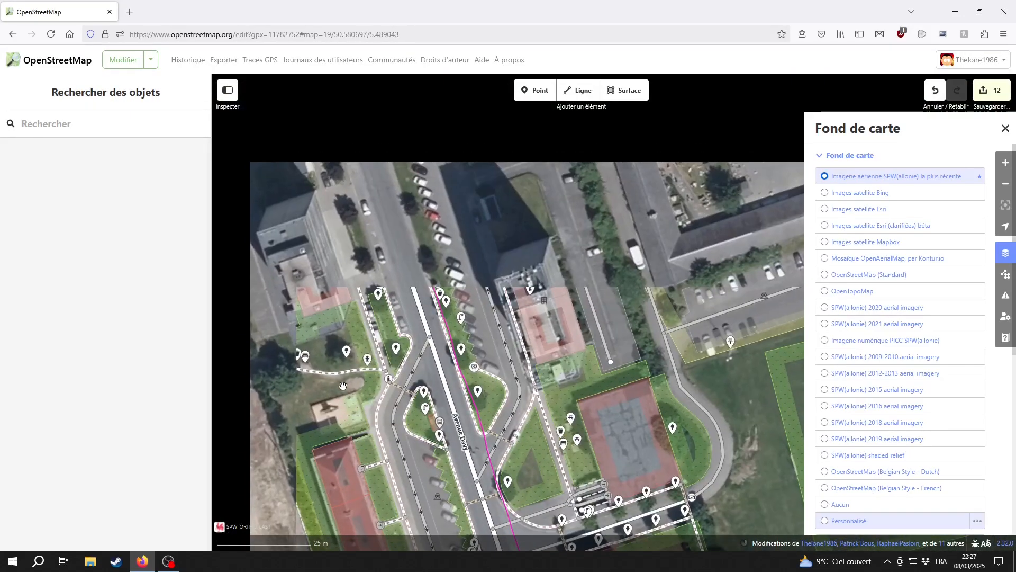
# - Follow the GPS trace east along Rue Mahaim to the footpath leading north between the houses
pyautogui.moveTo(788, 478); pyautogui.dragTo(544, 451)
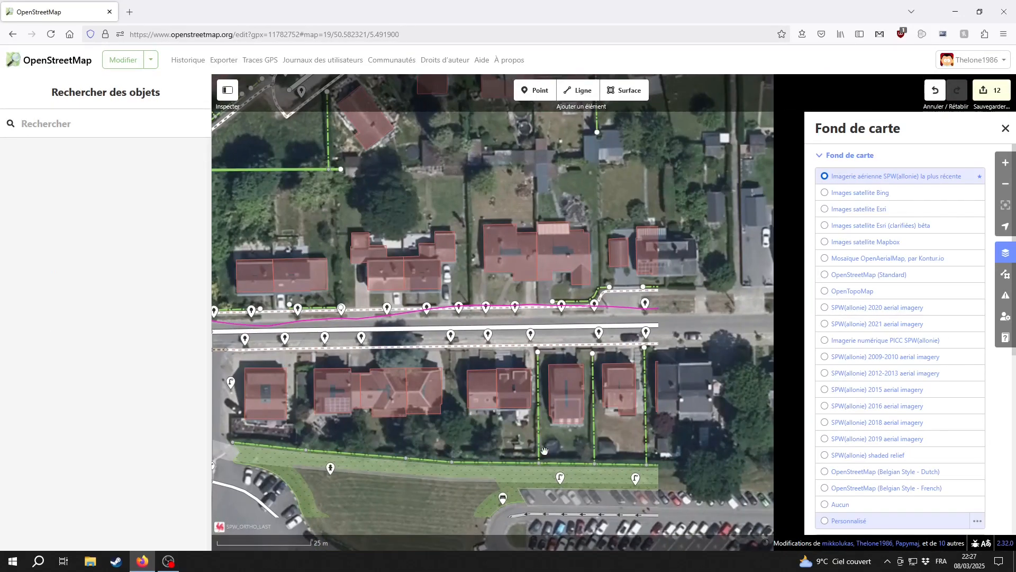
pyautogui.moveTo(733, 446); pyautogui.dragTo(435, 456)
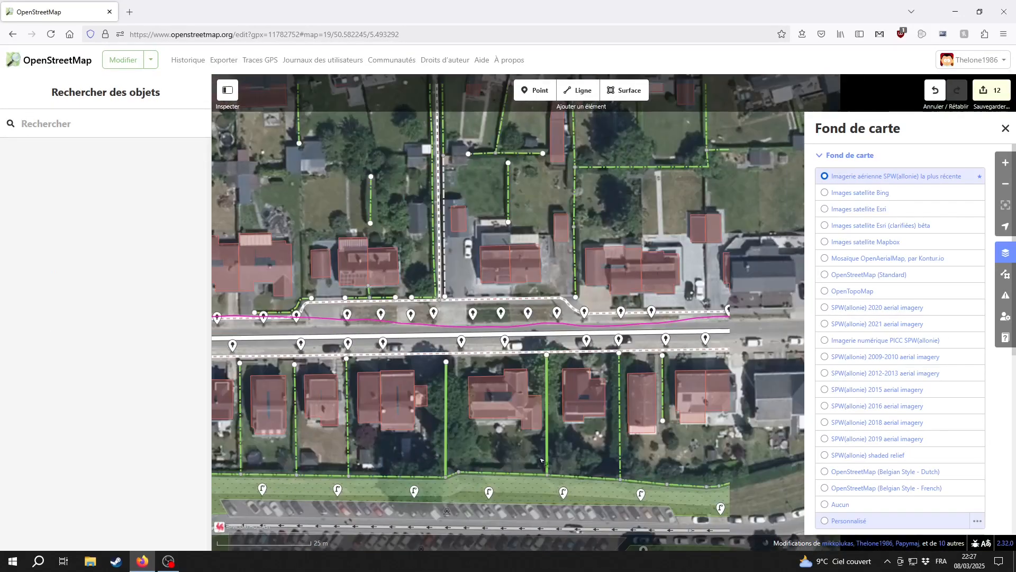
pyautogui.moveTo(733, 450); pyautogui.dragTo(449, 473)
pyautogui.moveTo(564, 455); pyautogui.dragTo(278, 510)
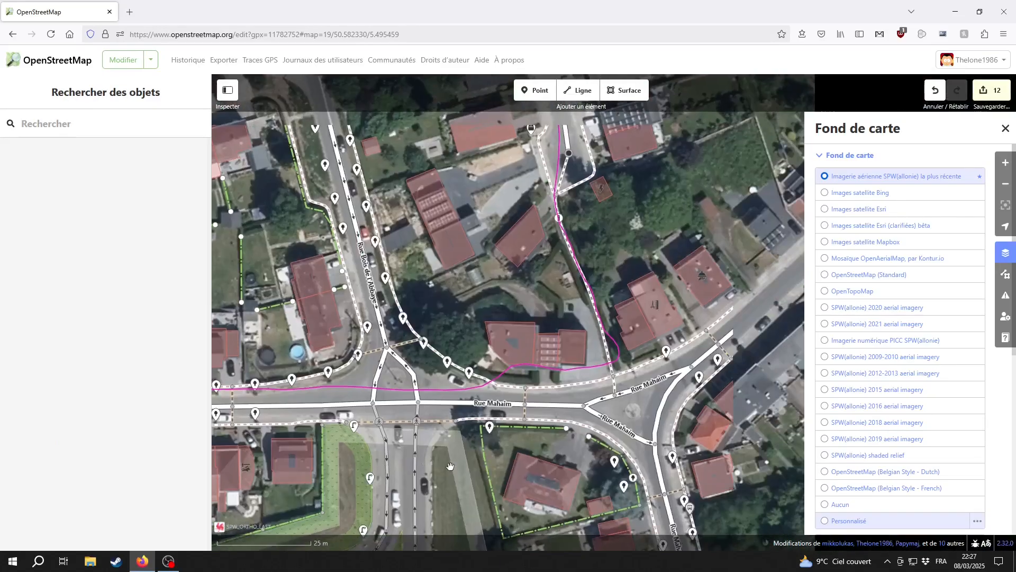
# - Inspect the surface and access attributes of the footpath linking Rue Mahaim with Rue du Grillon
pyautogui.click(590, 286)
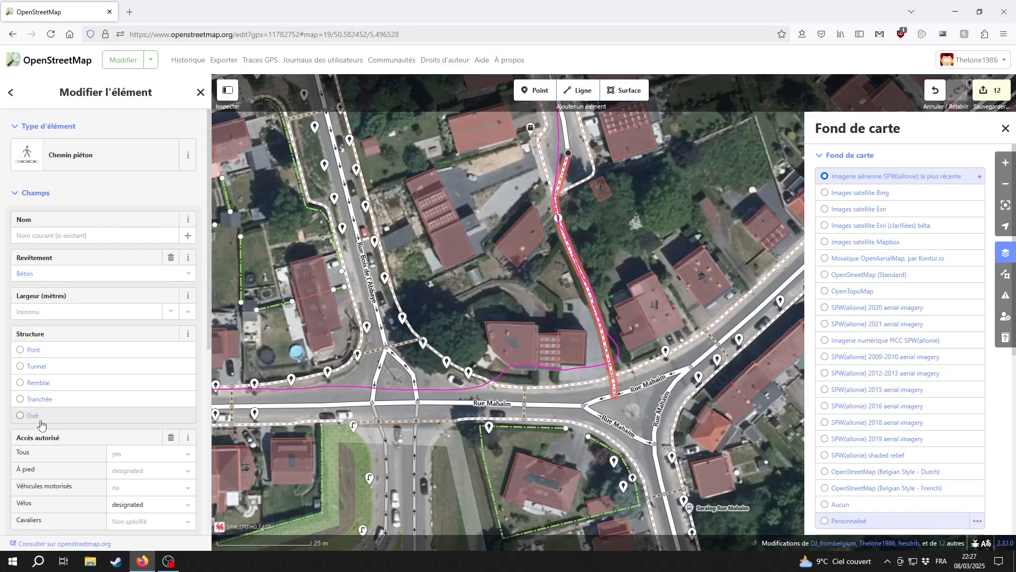
pyautogui.scroll(-2, 79, 478)
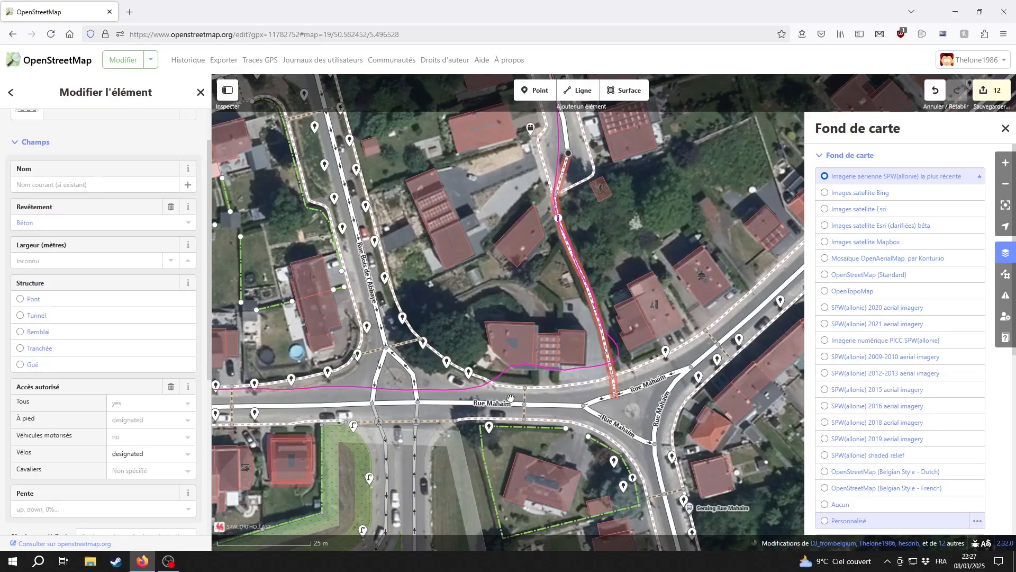
pyautogui.moveTo(579, 121); pyautogui.dragTo(509, 178)
pyautogui.click(504, 309)
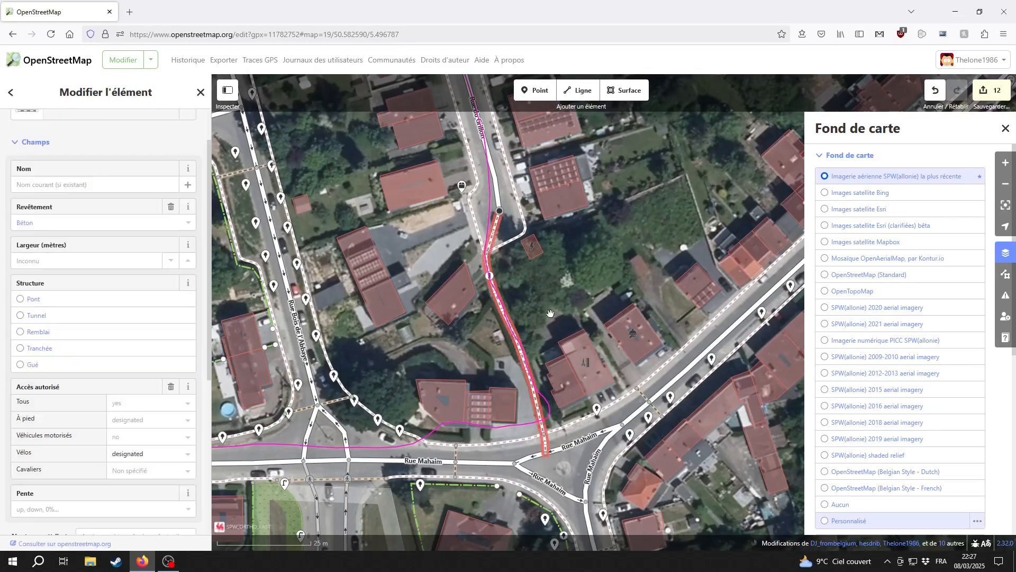
# - Follow the GPS trace north to the Rue du Clerc roundabout, check the wood beside Basic-Fit, and return to the footpath
pyautogui.scroll(-3, 557, 276)
pyautogui.moveTo(556, 276); pyautogui.dragTo(574, 477)
pyautogui.moveTo(567, 137); pyautogui.dragTo(586, 472)
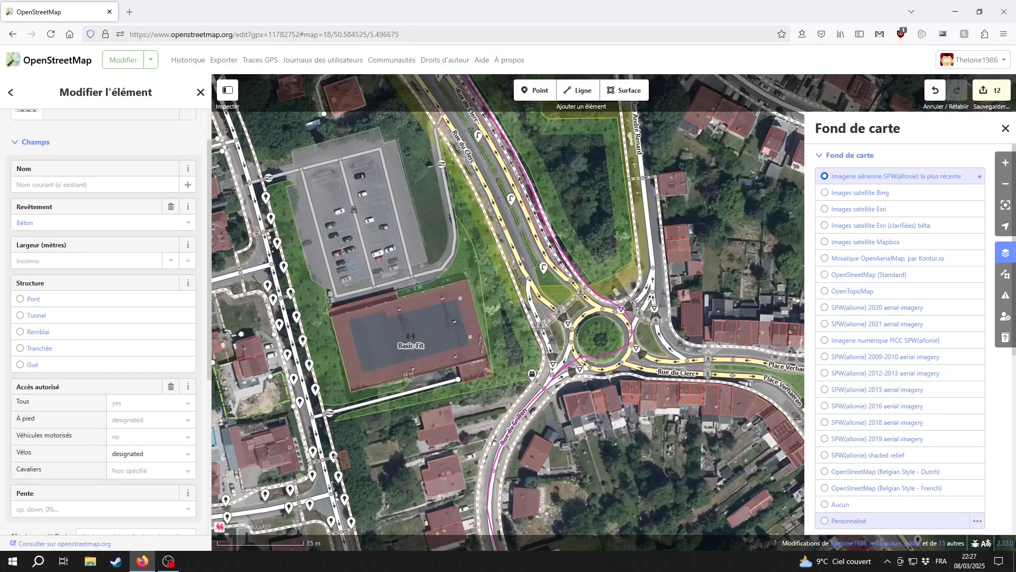
pyautogui.click(447, 114)
pyautogui.click(567, 184)
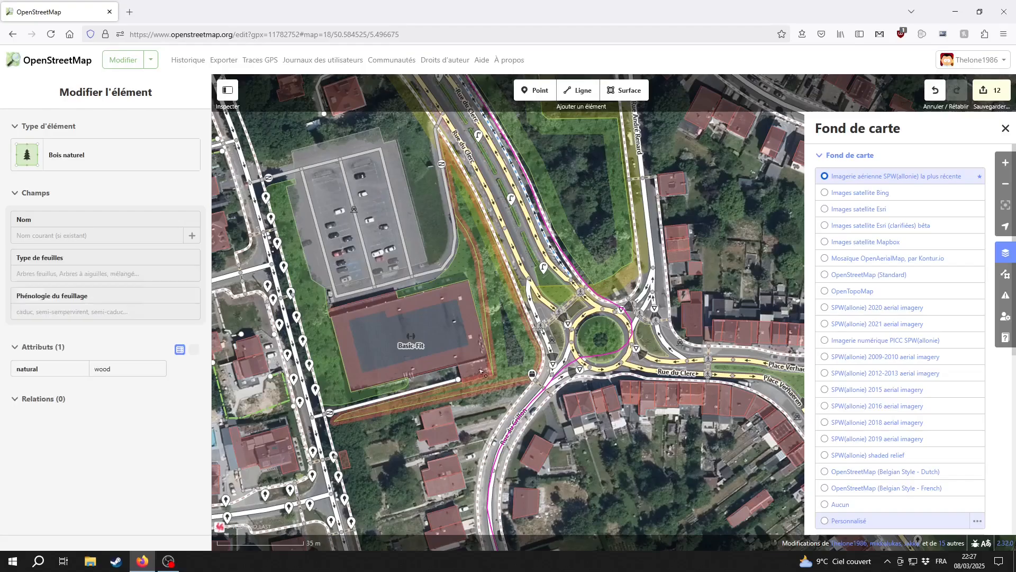
pyautogui.moveTo(573, 422); pyautogui.dragTo(545, 95)
pyautogui.moveTo(618, 438); pyautogui.dragTo(607, 282)
# - Examine the type, material and access attributes of the bollard on the footpath south of Rue du Grillon
pyautogui.scroll(4, 507, 320)
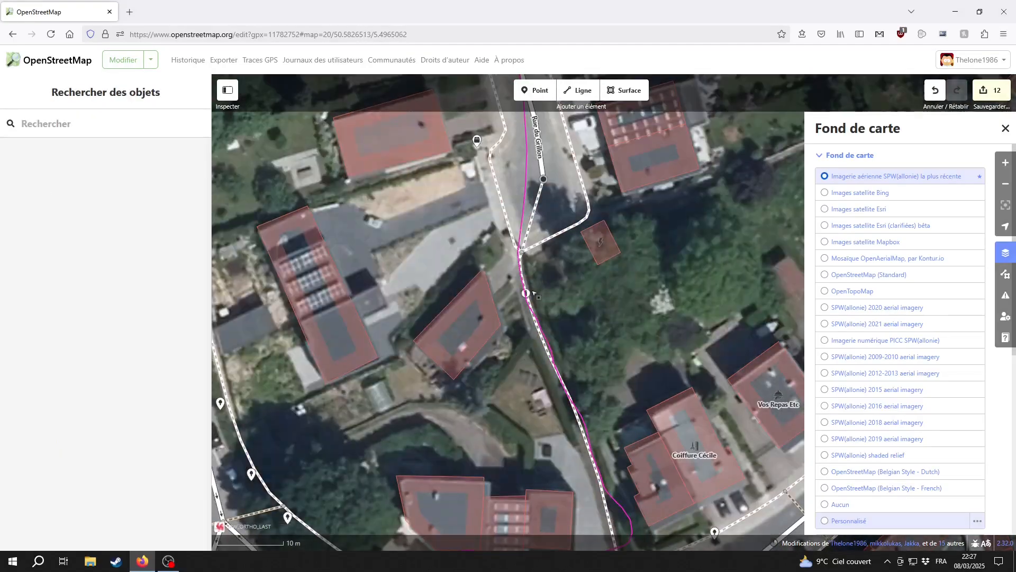
pyautogui.click(527, 293)
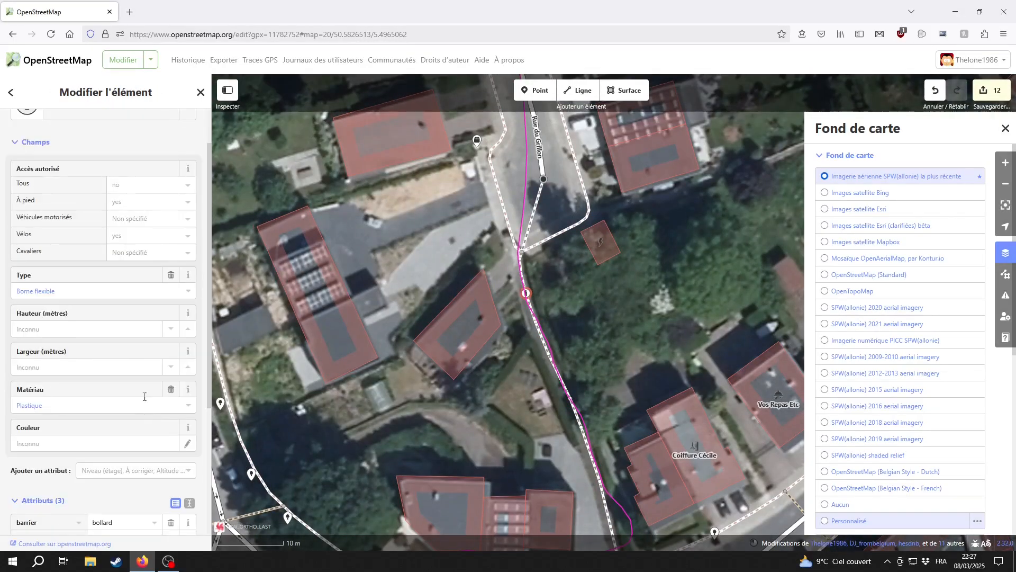
pyautogui.scroll(2, 27, 291)
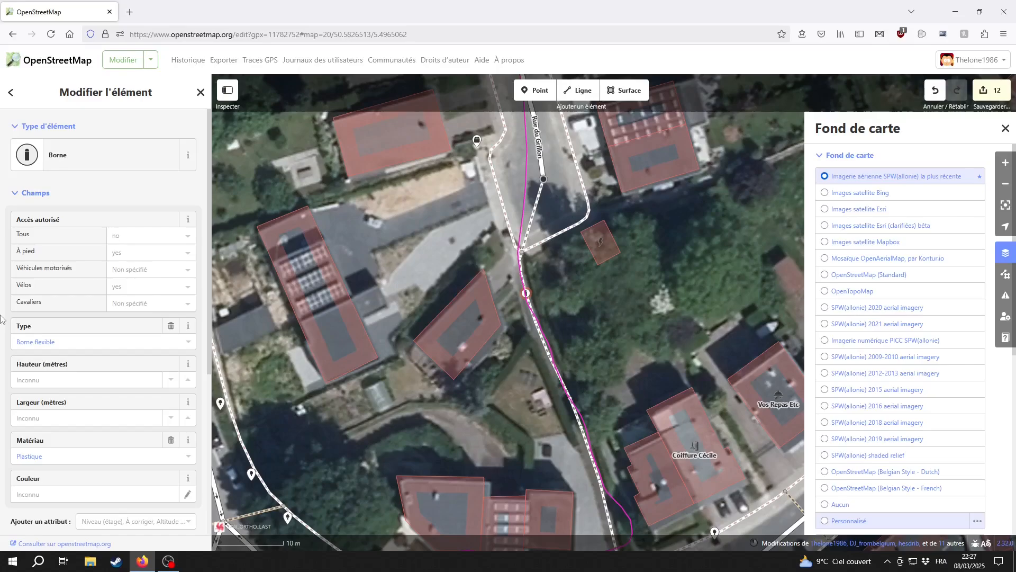
pyautogui.moveTo(276, 381); pyautogui.dragTo(306, 334)
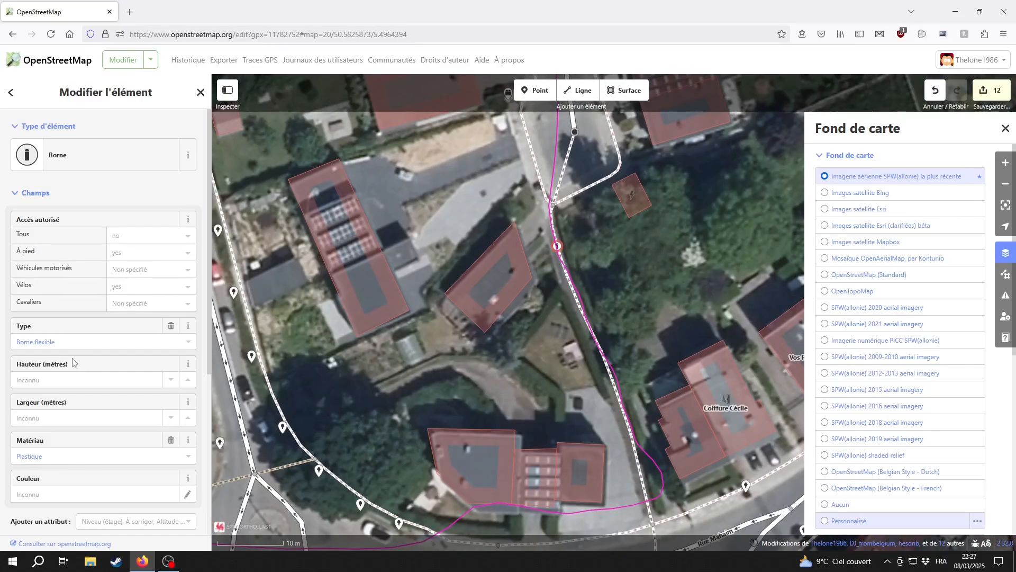
pyautogui.moveTo(465, 357); pyautogui.dragTo(365, 361)
pyautogui.click(416, 374)
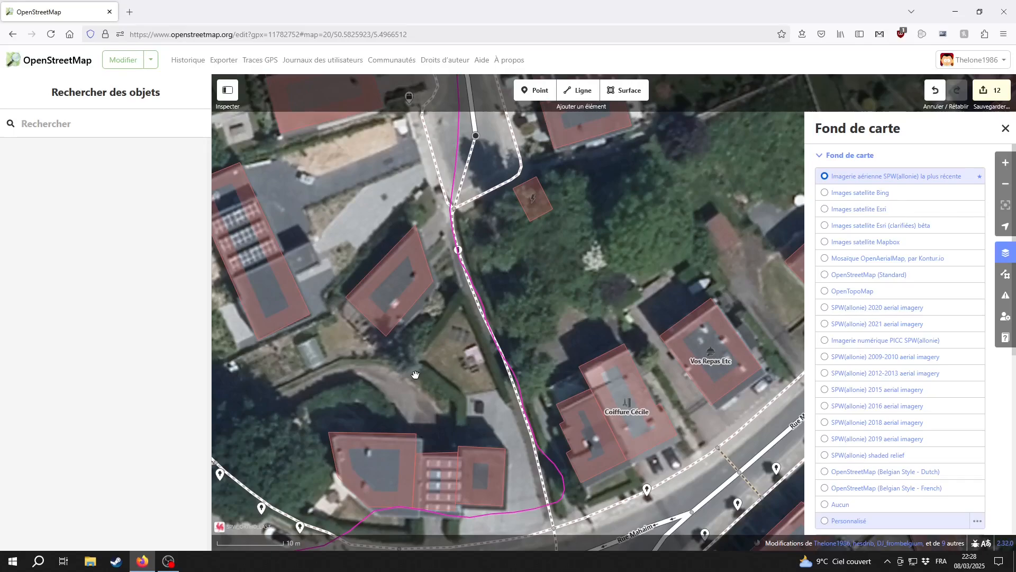
# - Change the footpath's bollard to a Barrière à vélos and set its foot and bicycle access to yes
pyautogui.scroll(2, 432, 270)
pyautogui.click(479, 232)
pyautogui.click(80, 145)
pyautogui.click(90, 206)
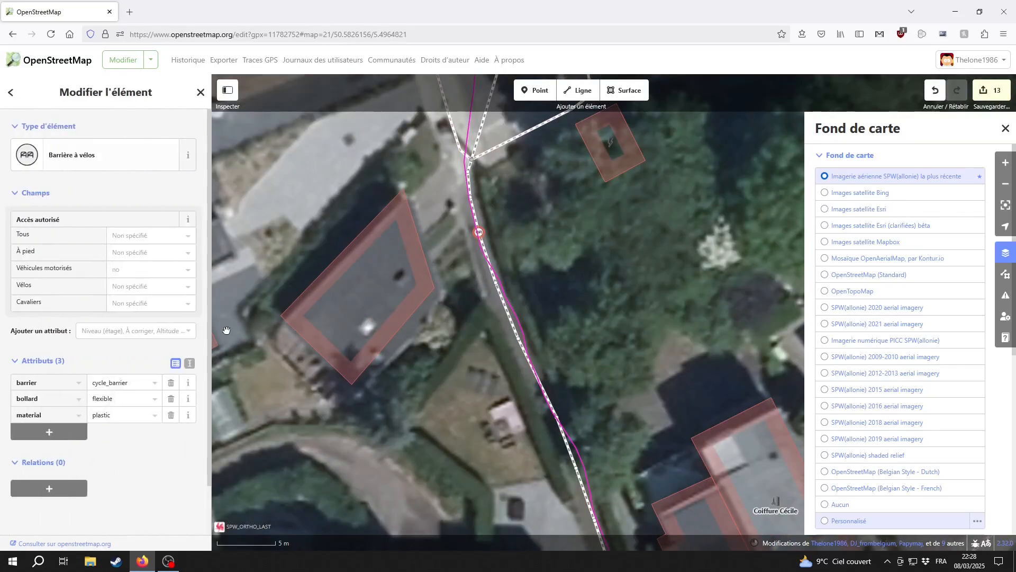
pyautogui.click(130, 253)
pyautogui.click(130, 267)
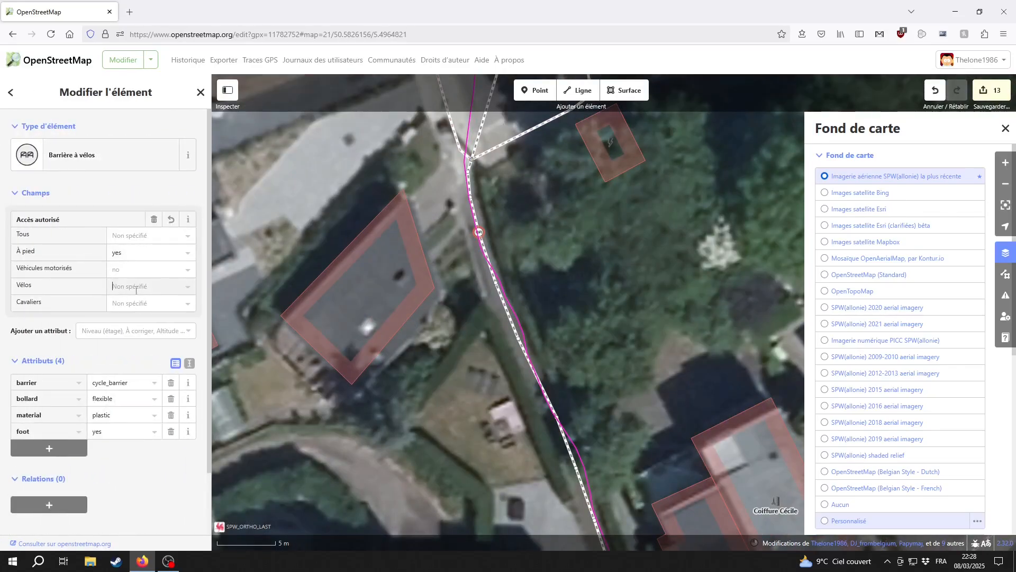
pyautogui.click(133, 286)
pyautogui.click(134, 299)
# - Compare the footpath between the cycle barrier and Rue Mahaim with the GPS trace and review its attributes
pyautogui.moveTo(430, 412); pyautogui.dragTo(396, 313)
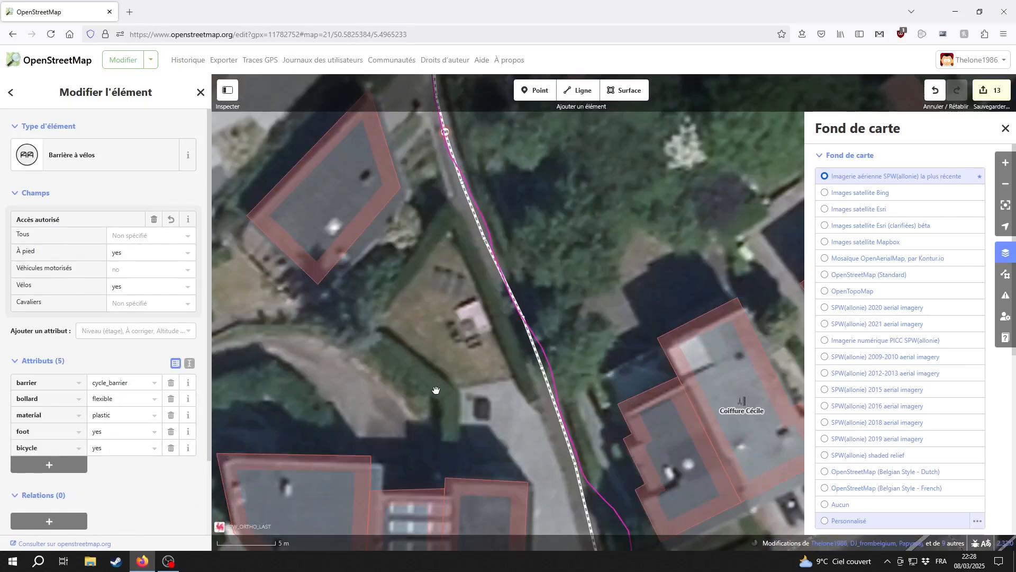
pyautogui.moveTo(480, 413); pyautogui.dragTo(459, 397)
pyautogui.scroll(2, 439, 349)
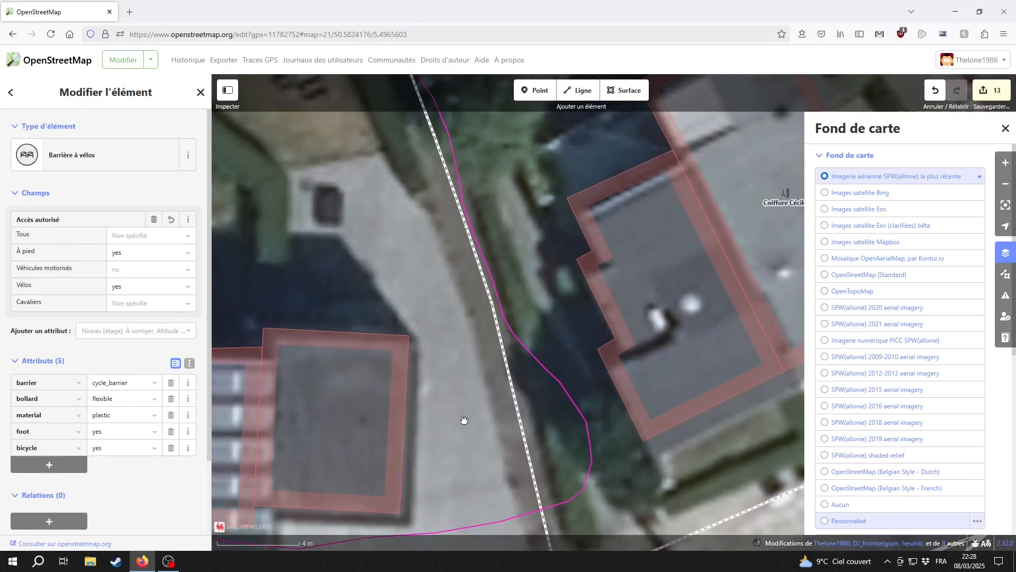
pyautogui.moveTo(460, 500); pyautogui.dragTo(450, 342)
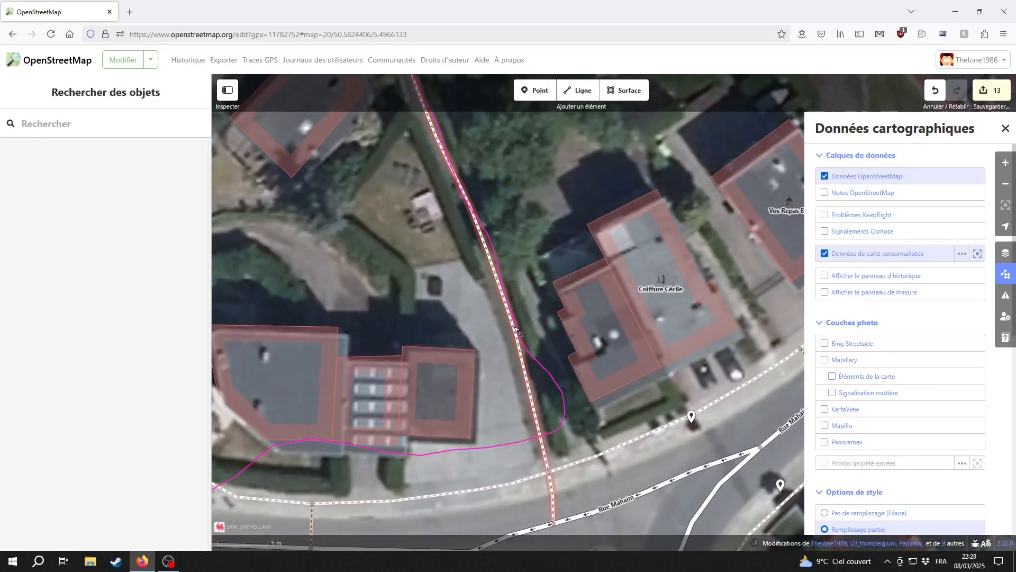
pyautogui.click(519, 316)
pyautogui.moveTo(523, 217); pyautogui.dragTo(562, 406)
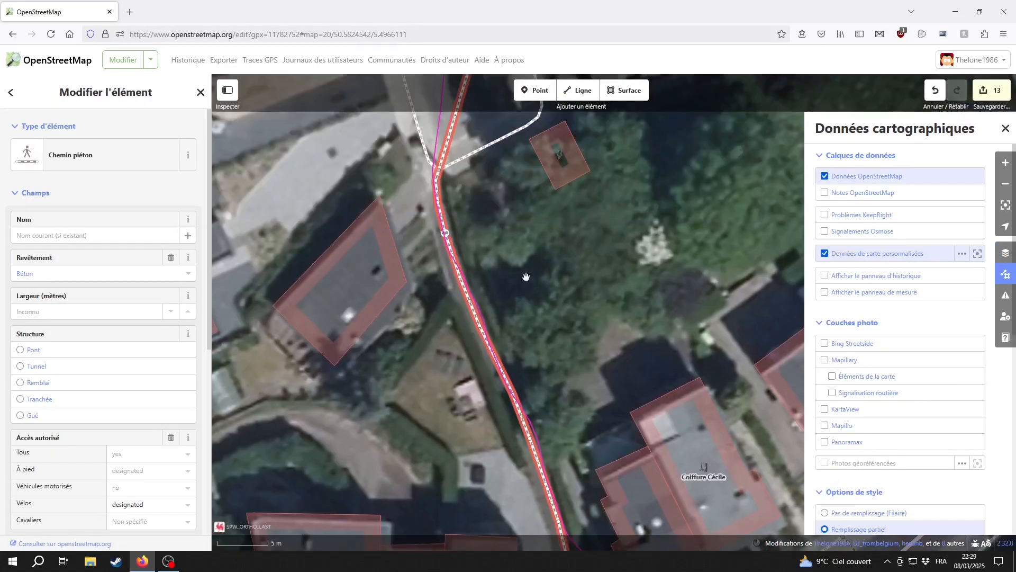
pyautogui.moveTo(526, 277); pyautogui.dragTo(583, 386)
pyautogui.moveTo(553, 353); pyautogui.dragTo(540, 222)
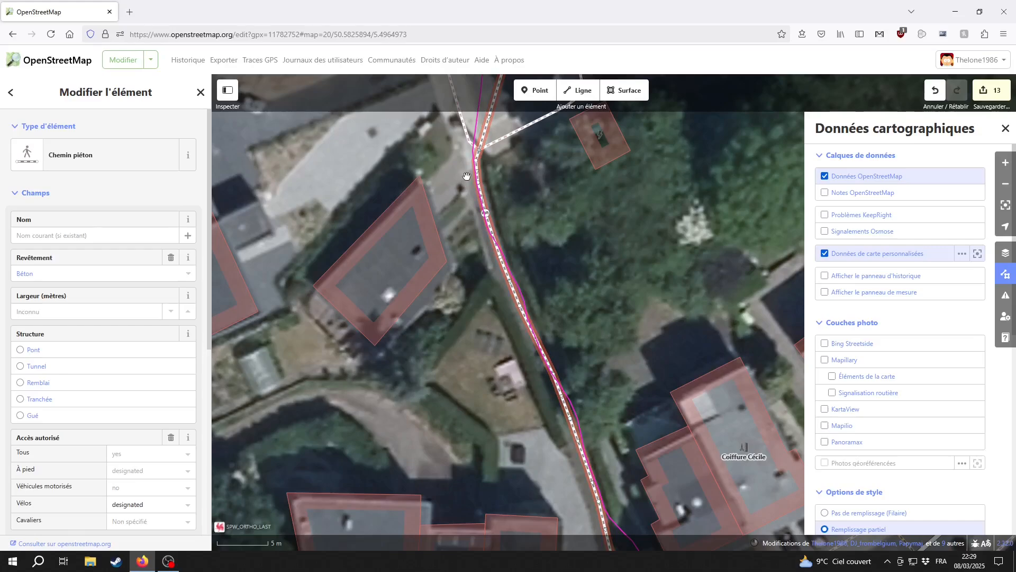
# - Review the cycle barrier's attributes and its position on the footpath against the aerial imagery
pyautogui.moveTo(605, 551); pyautogui.dragTo(483, 298)
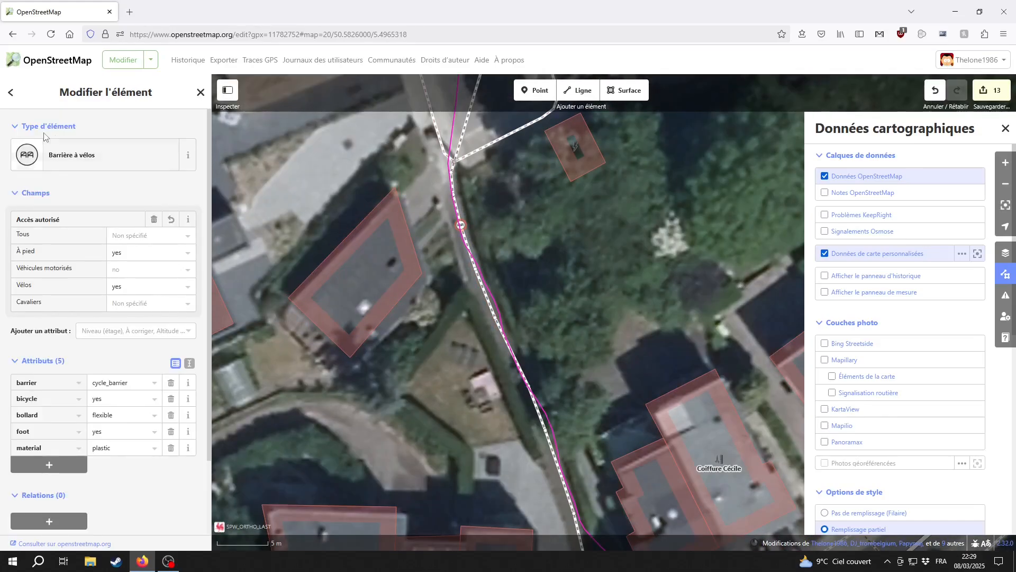
pyautogui.moveTo(518, 419); pyautogui.dragTo(494, 324)
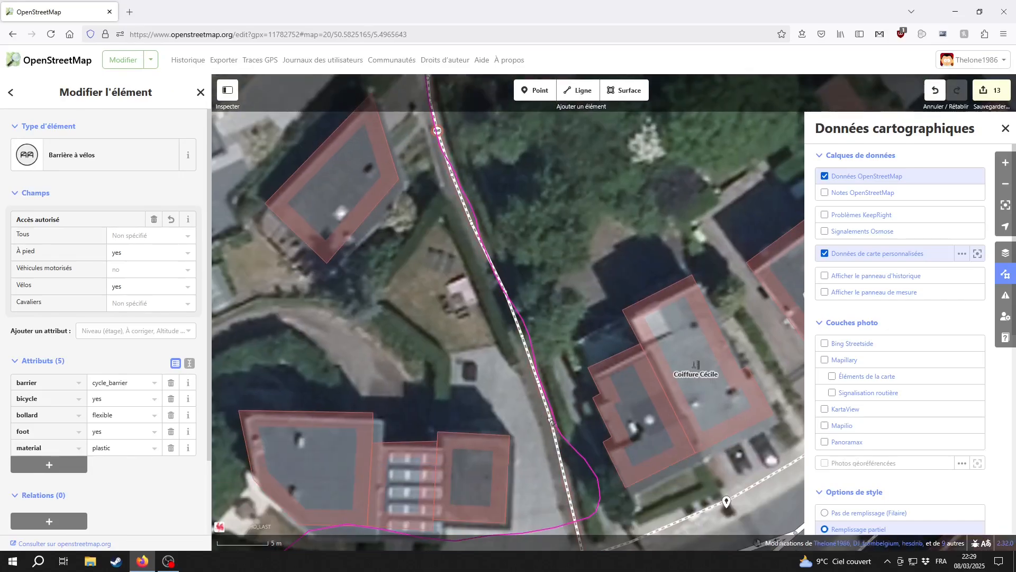
pyautogui.click(455, 325)
pyautogui.moveTo(456, 325); pyautogui.dragTo(464, 405)
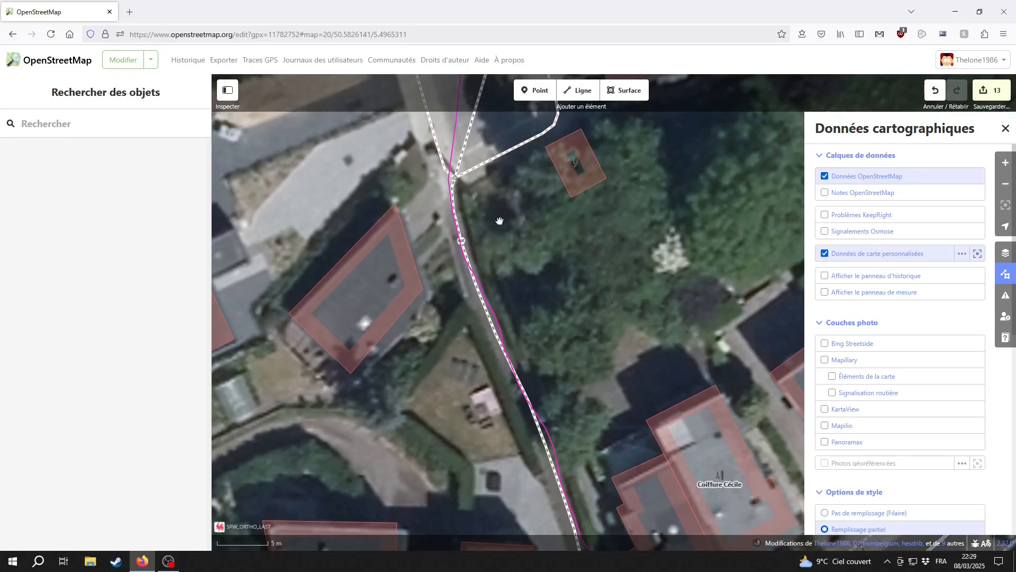
pyautogui.moveTo(545, 385); pyautogui.dragTo(499, 412)
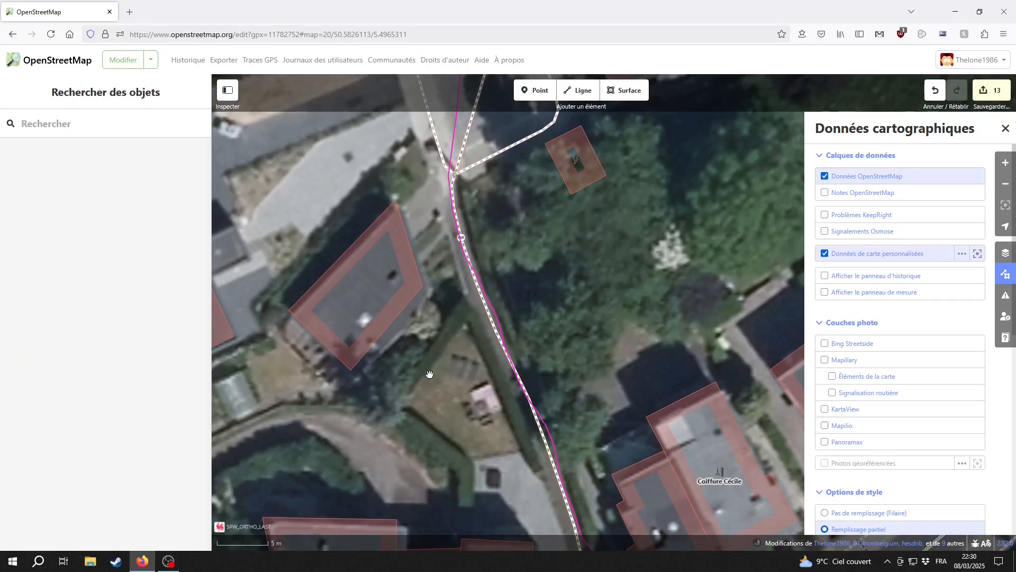
pyautogui.moveTo(427, 406); pyautogui.dragTo(436, 303)
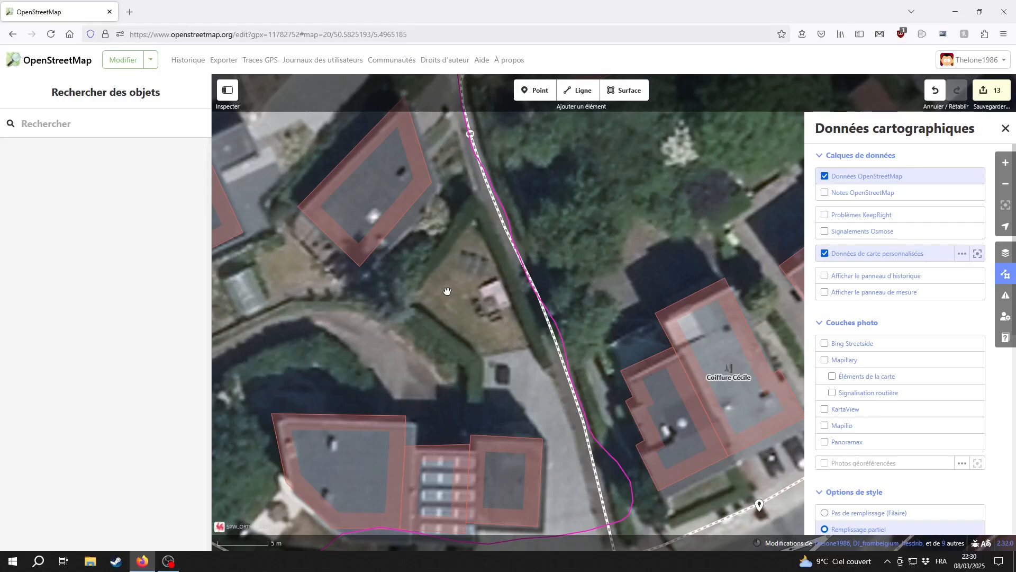
# - Check the GPS trace from the footpath north along Rue du Grillon up to the roundabout
pyautogui.scroll(-3, 536, 442)
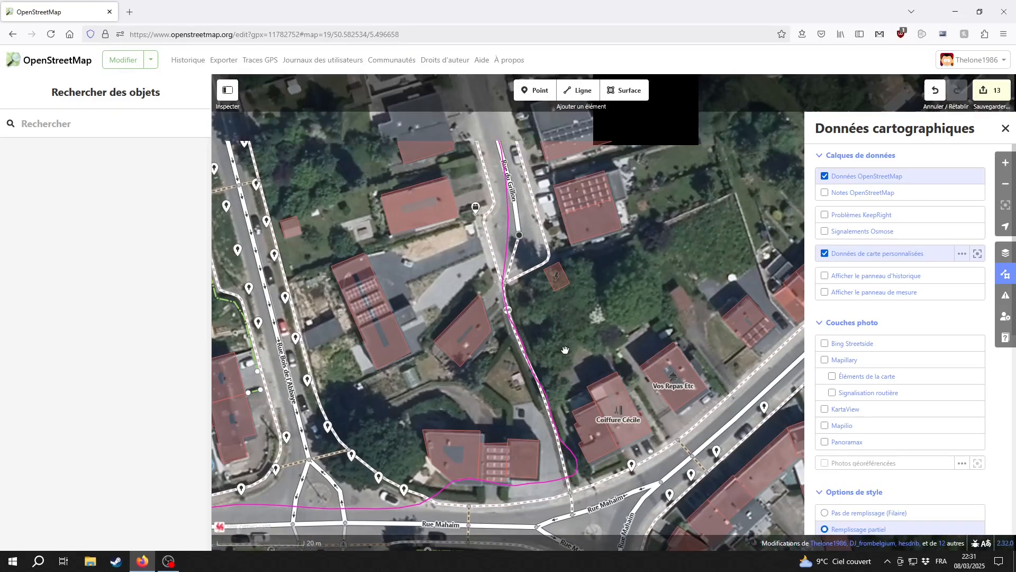
pyautogui.moveTo(565, 349); pyautogui.dragTo(588, 309)
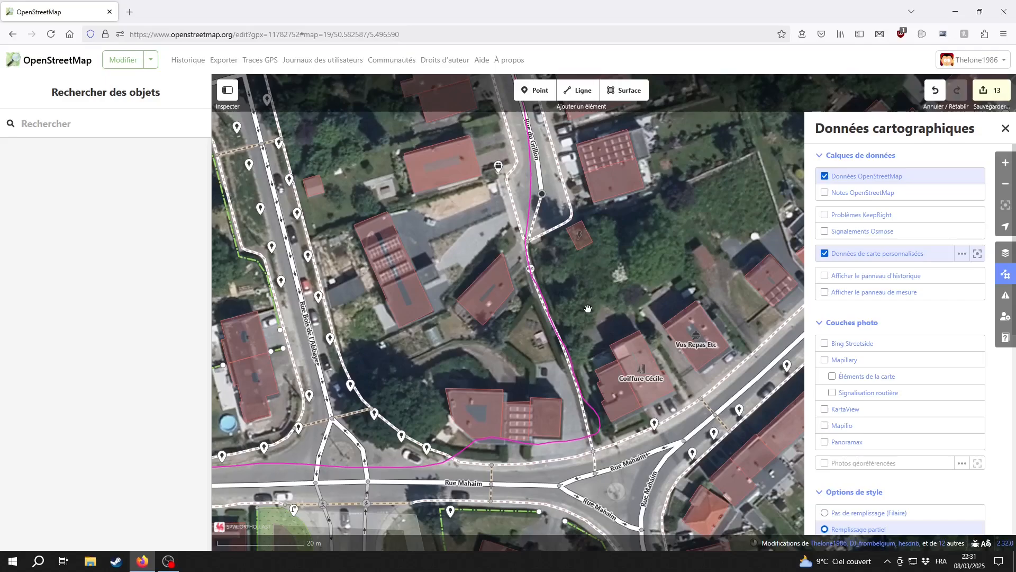
pyautogui.moveTo(579, 287); pyautogui.dragTo(585, 370)
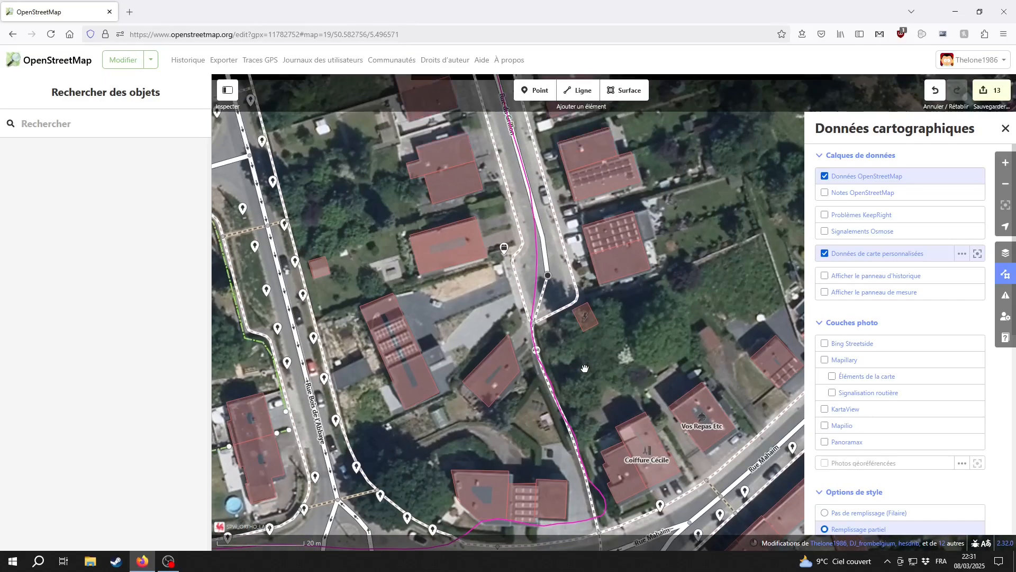
pyautogui.moveTo(639, 297); pyautogui.dragTo(615, 403)
pyautogui.moveTo(696, 277); pyautogui.dragTo(661, 403)
pyautogui.moveTo(585, 233); pyautogui.dragTo(608, 390)
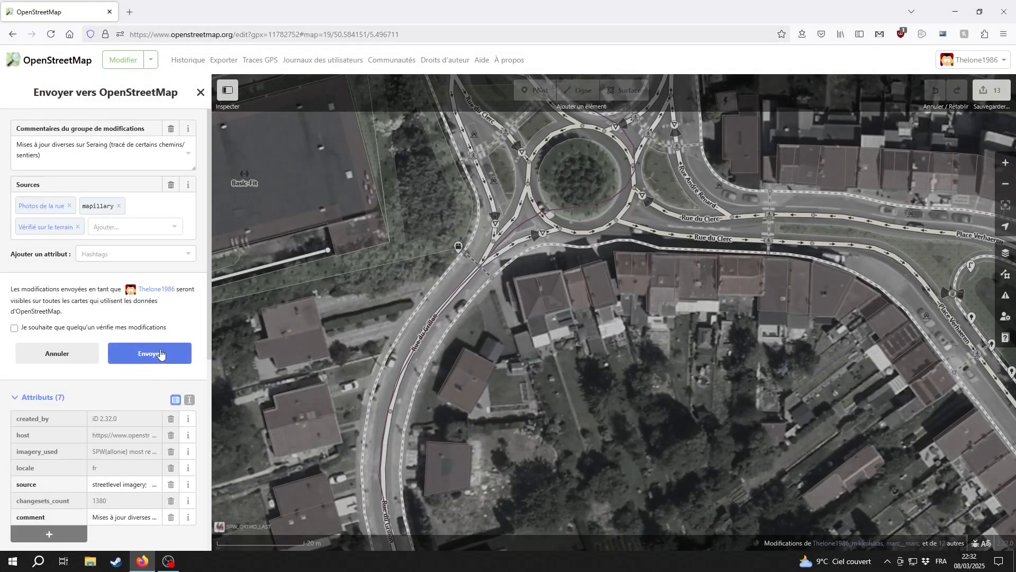
# - Upload the edits with the comment "Mises à jour diverses sur Seraing (tracé de certains chemins/sentiers)" and leave the editor for the main map
pyautogui.click(161, 354)
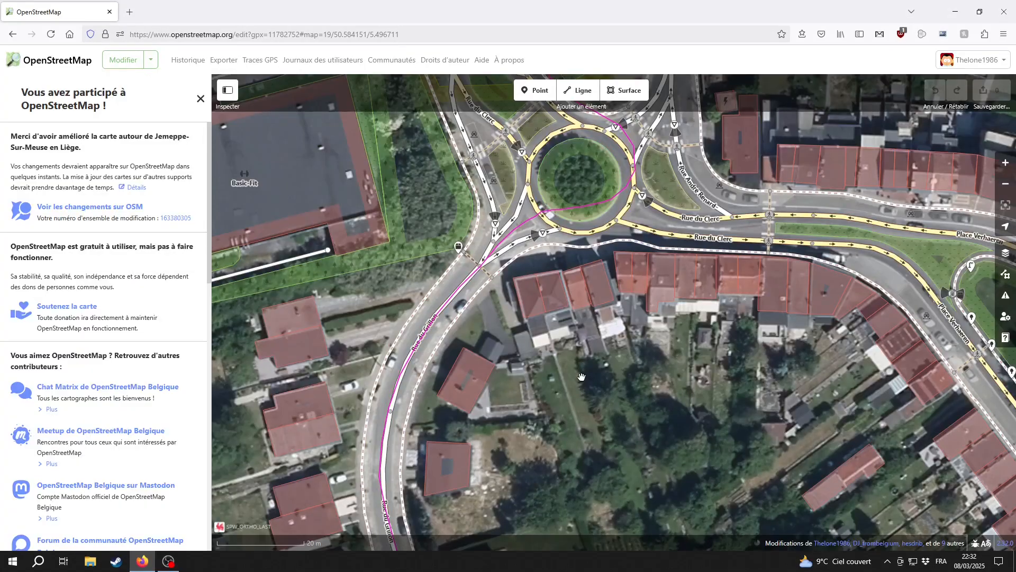
pyautogui.click(201, 92)
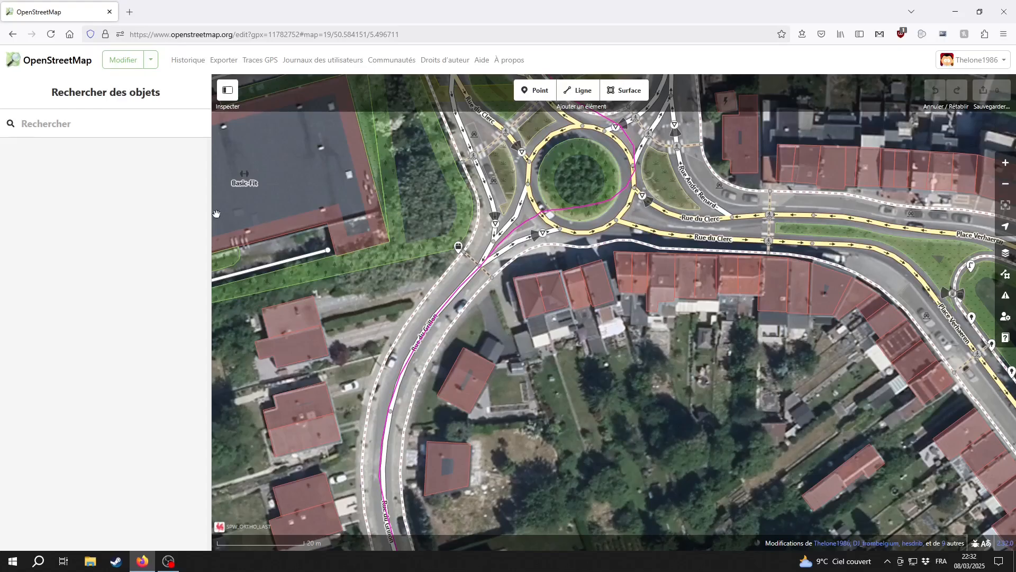
pyautogui.click(98, 63)
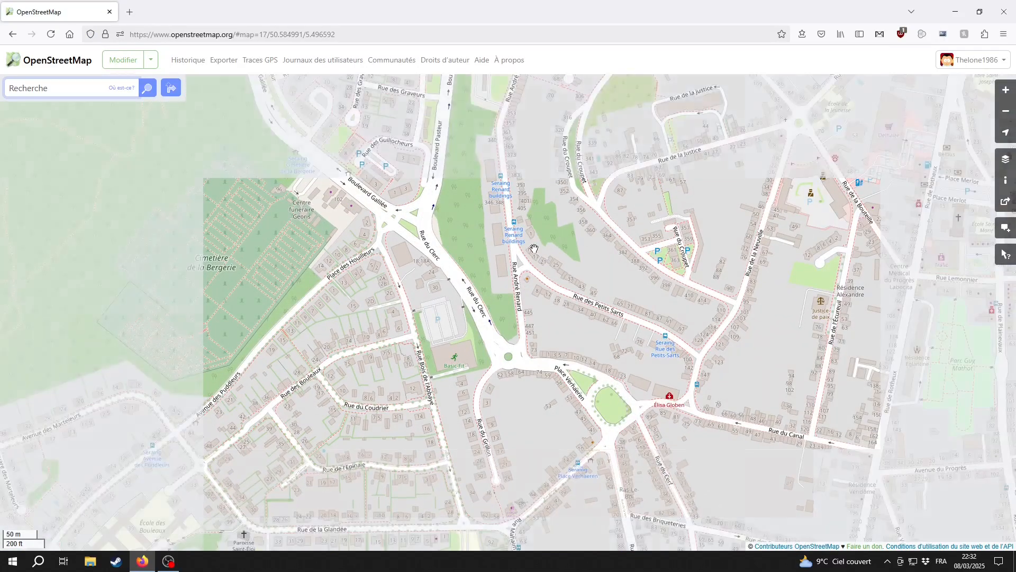
# - Examine the basin, its surrounding paths and Rue Dolet north of Rue du Charbonnage on the main map
pyautogui.moveTo(534, 247); pyautogui.dragTo(468, 460)
pyautogui.moveTo(556, 265); pyautogui.dragTo(466, 489)
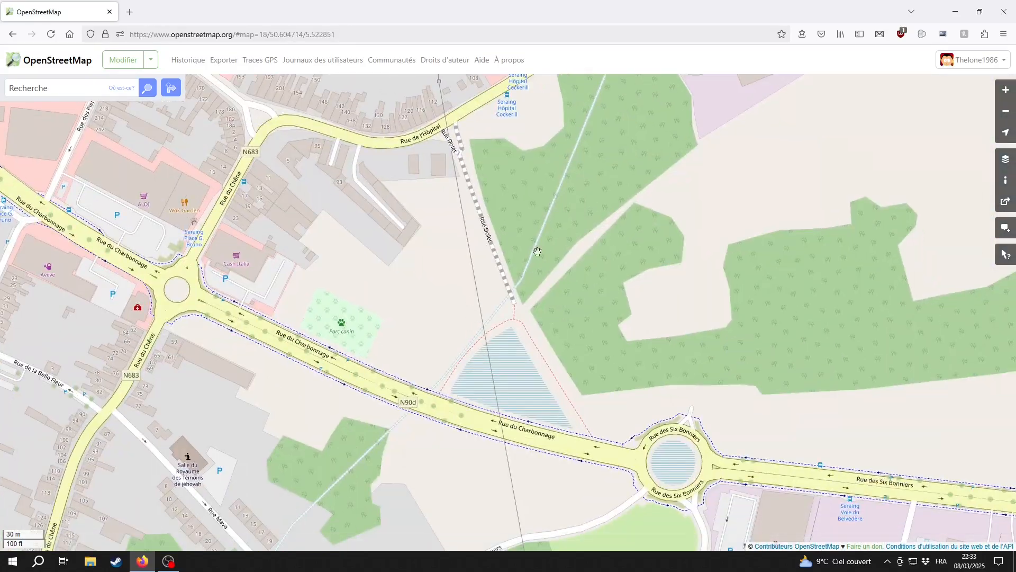
pyautogui.moveTo(496, 438); pyautogui.dragTo(490, 353)
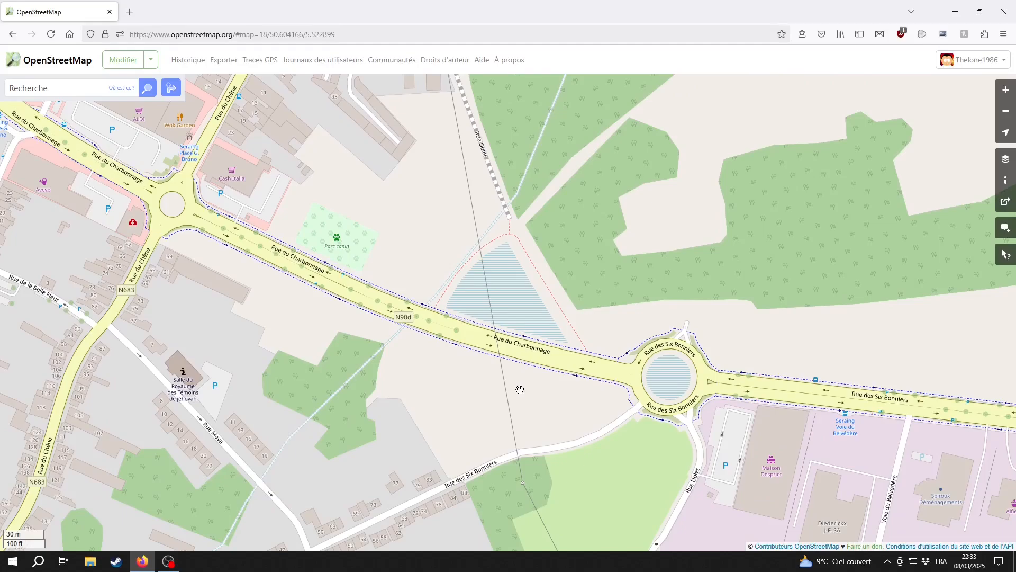
pyautogui.moveTo(444, 318); pyautogui.dragTo(485, 382)
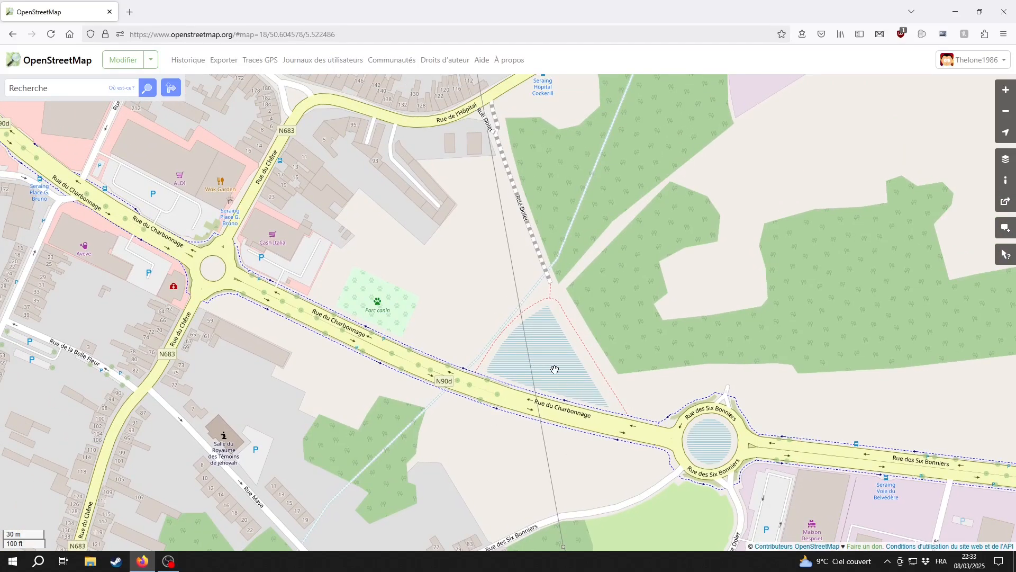
pyautogui.moveTo(561, 377); pyautogui.dragTo(562, 383)
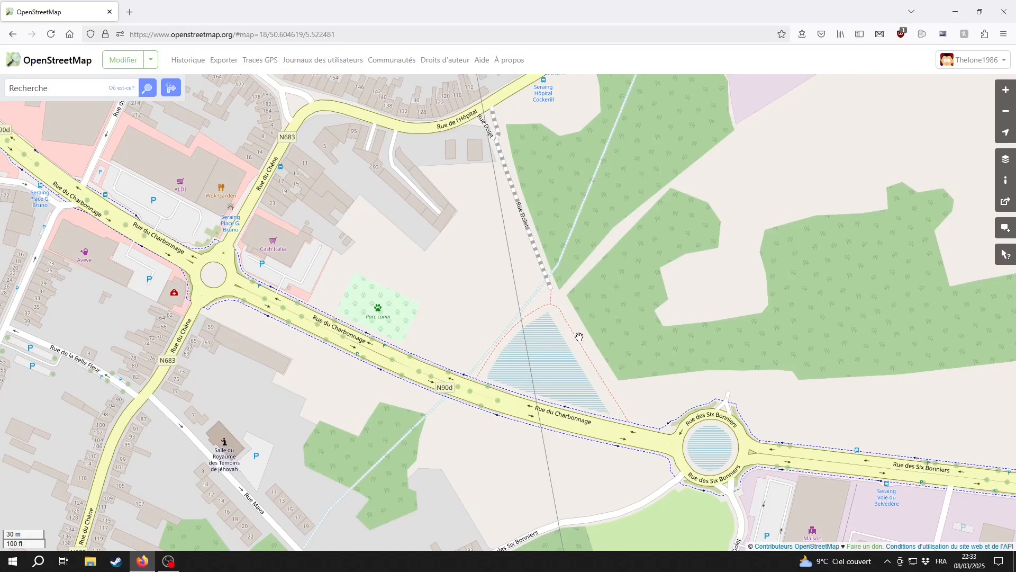
pyautogui.moveTo(623, 394); pyautogui.dragTo(601, 423)
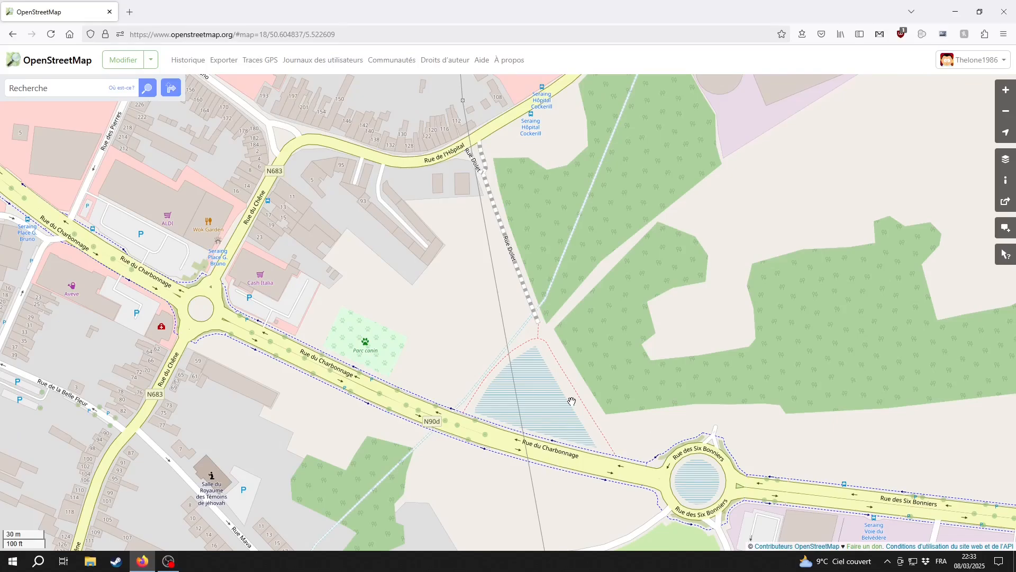
pyautogui.moveTo(597, 510); pyautogui.dragTo(550, 513)
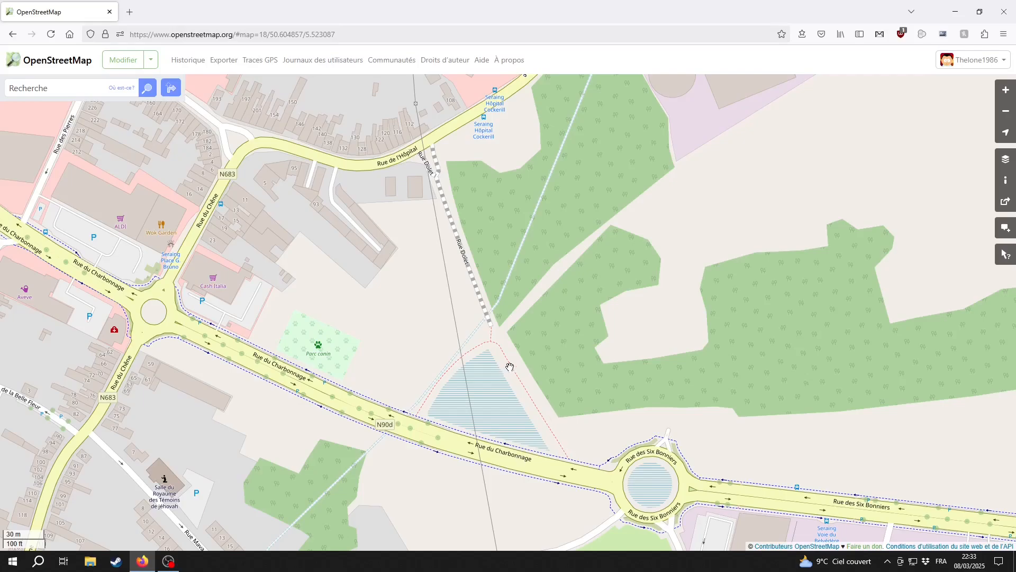
# - Examine Rue Dolet between Rue de l'Hôpital and the basin, and its surroundings down to the Rue des Six Bonniers roundabout
pyautogui.moveTo(521, 394); pyautogui.dragTo(556, 486)
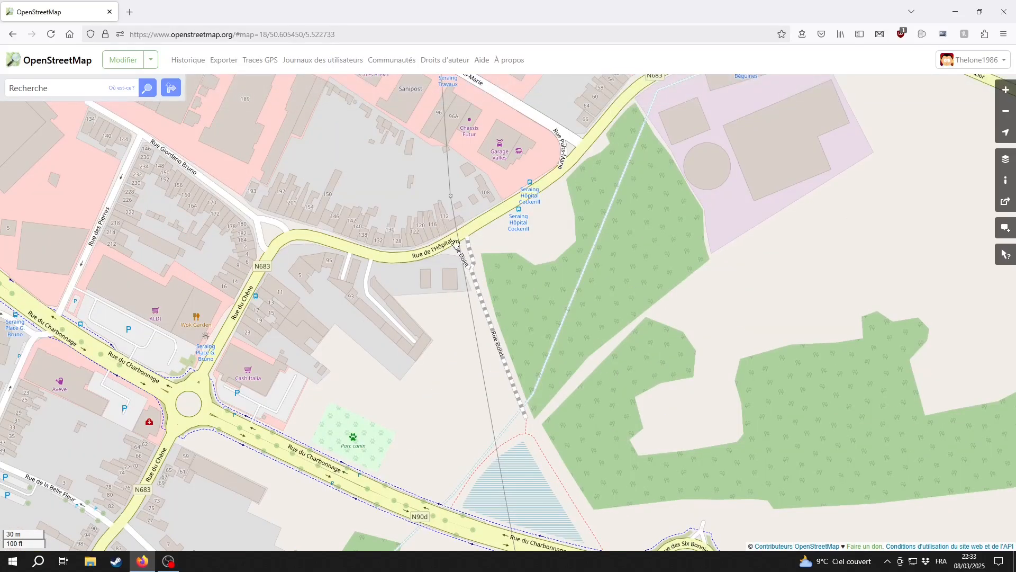
pyautogui.moveTo(566, 443); pyautogui.dragTo(566, 425)
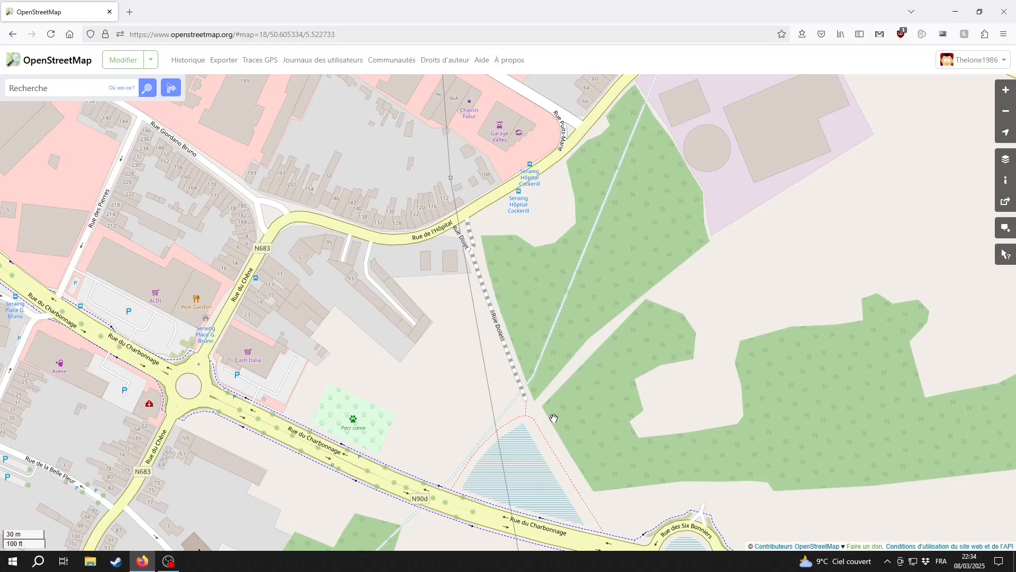
pyautogui.moveTo(478, 254); pyautogui.dragTo(434, 275)
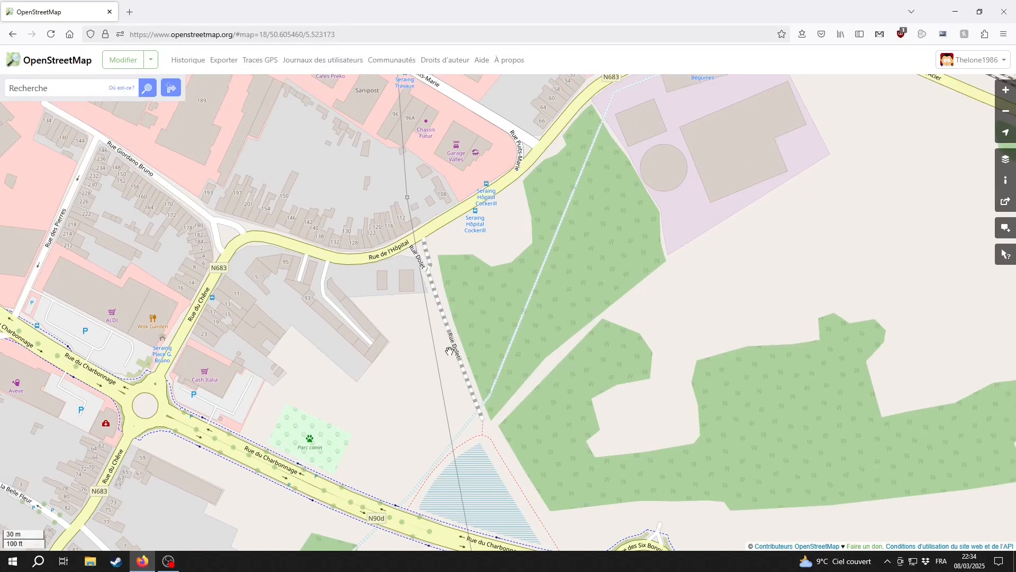
pyautogui.moveTo(488, 321); pyautogui.dragTo(499, 261)
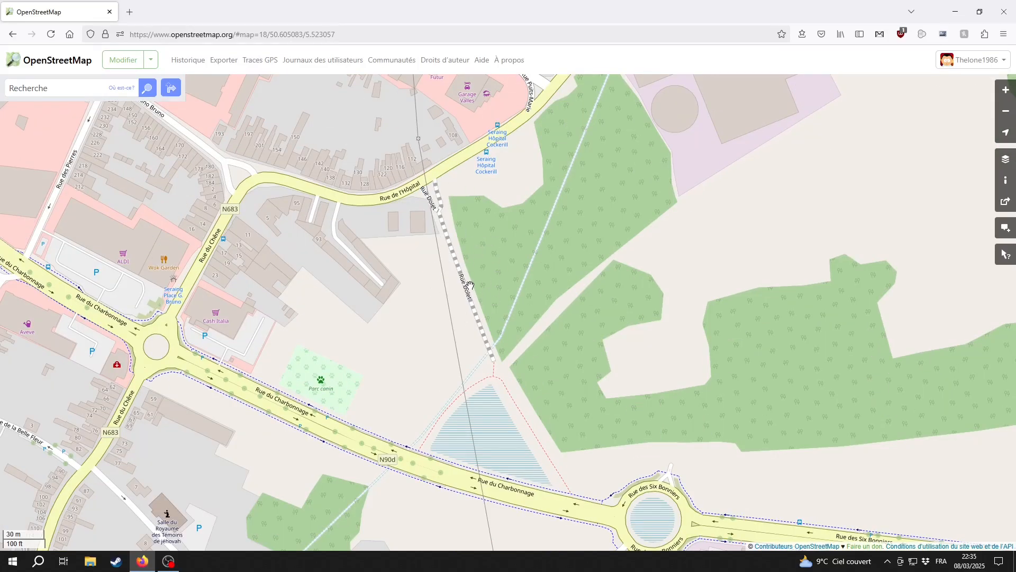
pyautogui.moveTo(474, 330); pyautogui.dragTo(344, 58)
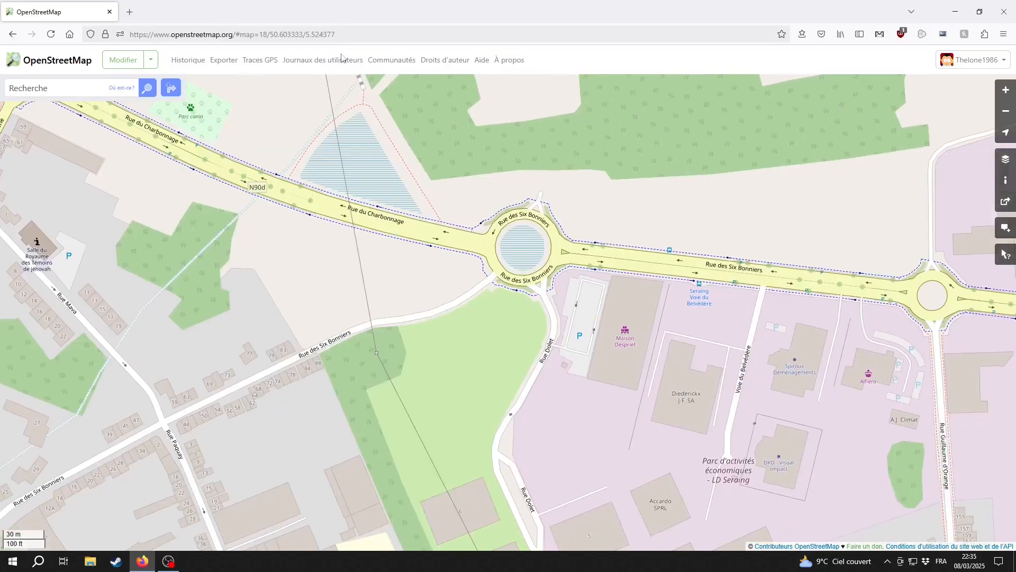
pyautogui.moveTo(496, 310); pyautogui.dragTo(614, 529)
pyautogui.moveTo(462, 329); pyautogui.dragTo(477, 365)
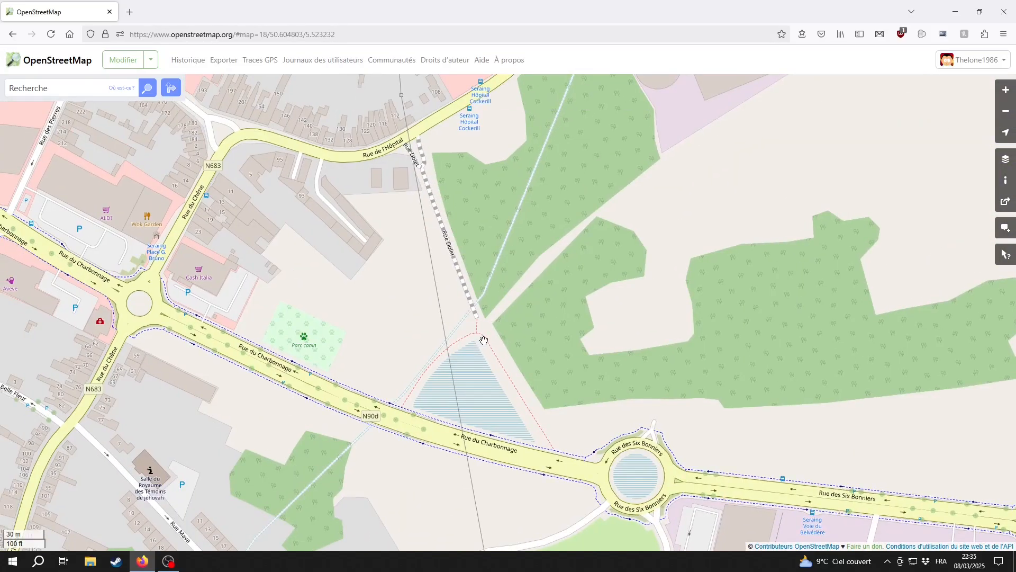
# - Trace Rue Dolet south of the roundabout beside the business park and compare it with the section north of the basin
pyautogui.moveTo(598, 470); pyautogui.dragTo(432, 197)
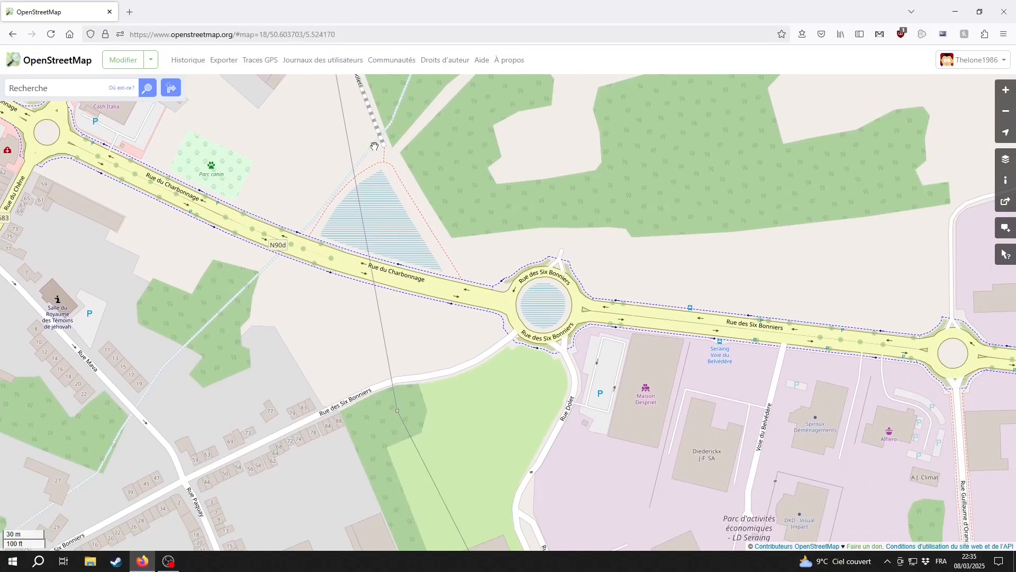
pyautogui.moveTo(575, 365); pyautogui.dragTo(520, 205)
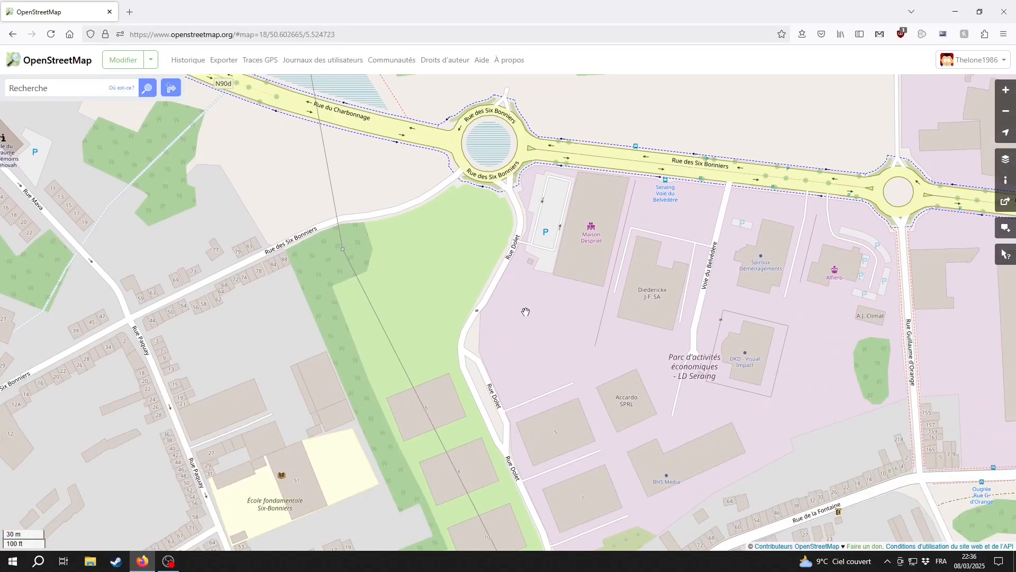
pyautogui.moveTo(528, 428); pyautogui.dragTo(531, 391)
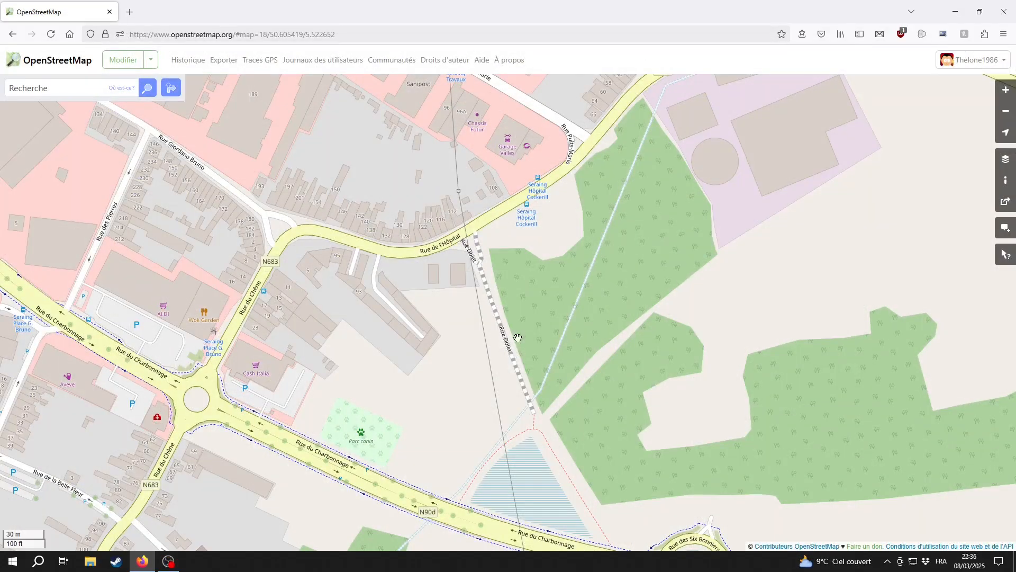
pyautogui.moveTo(531, 406); pyautogui.dragTo(513, 380)
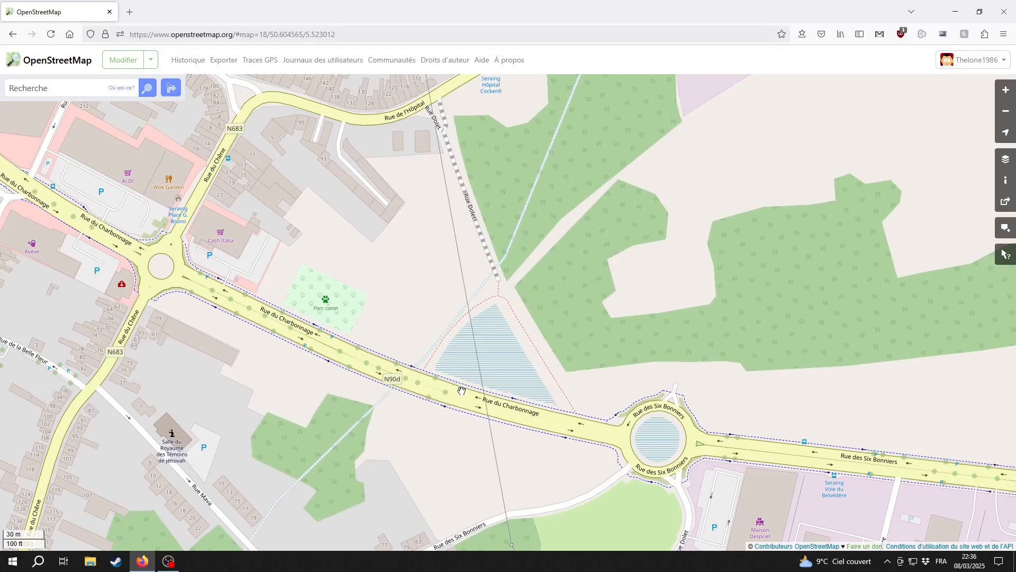
pyautogui.moveTo(503, 384); pyautogui.dragTo(568, 385)
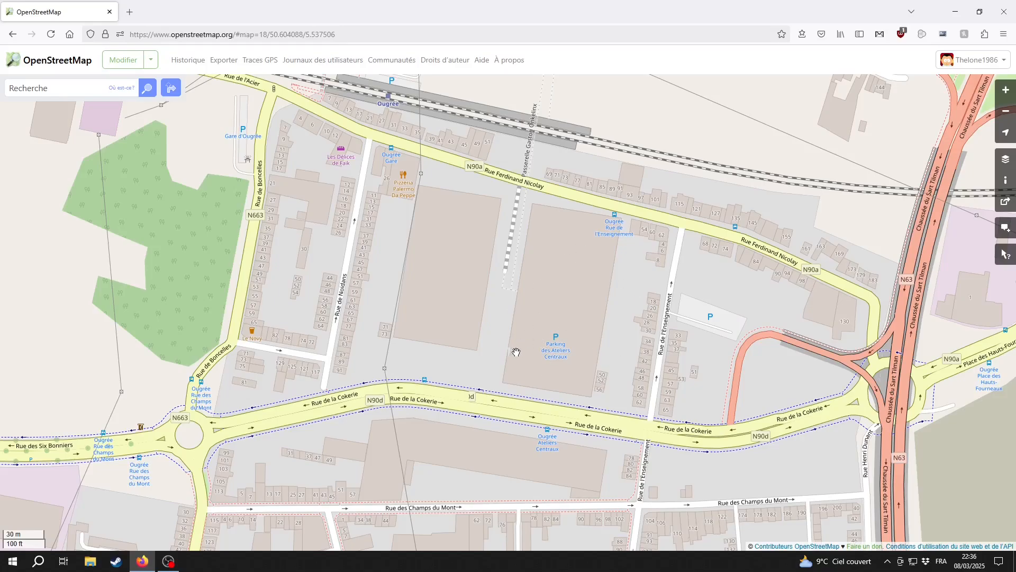
# - Survey Ougrée from Rue de la Cokerie to the Royal Amical Club pitch, ending with a wider view of the area
pyautogui.moveTo(437, 290); pyautogui.dragTo(502, 355)
pyautogui.moveTo(392, 239); pyautogui.dragTo(568, 227)
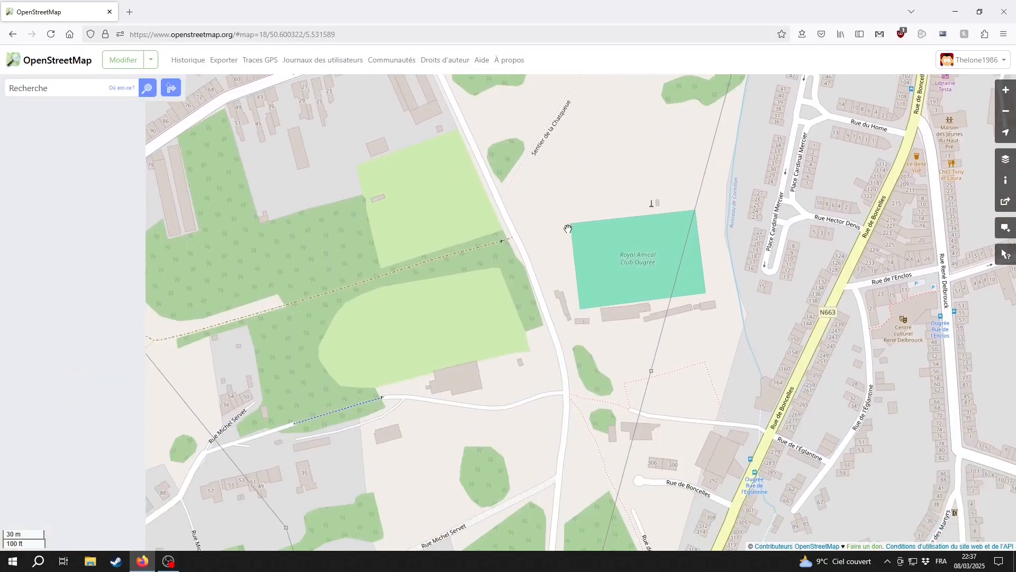
pyautogui.scroll(-1, 391, 279)
pyautogui.scroll(-3, 390, 279)
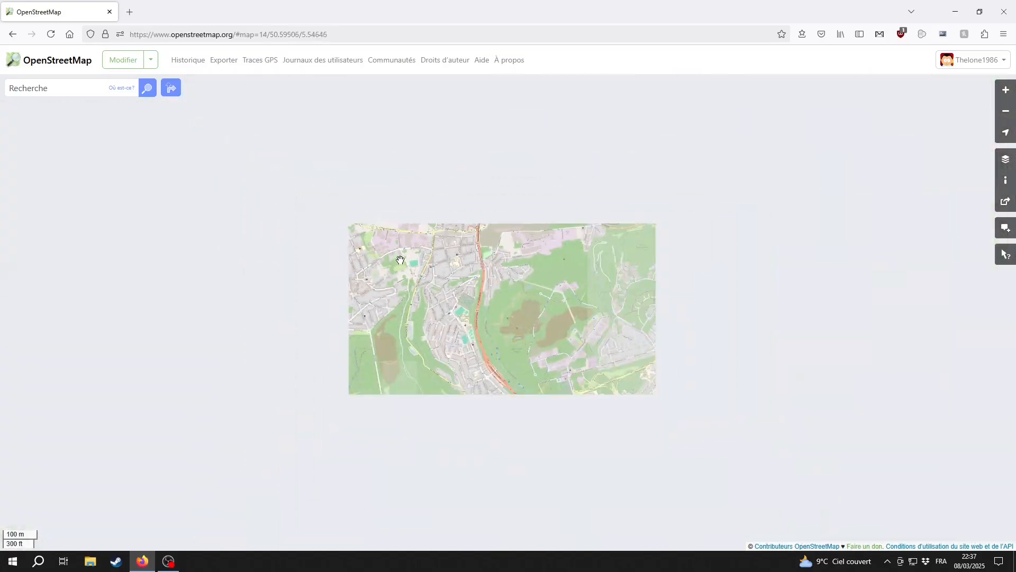
pyautogui.scroll(-1, 499, 316)
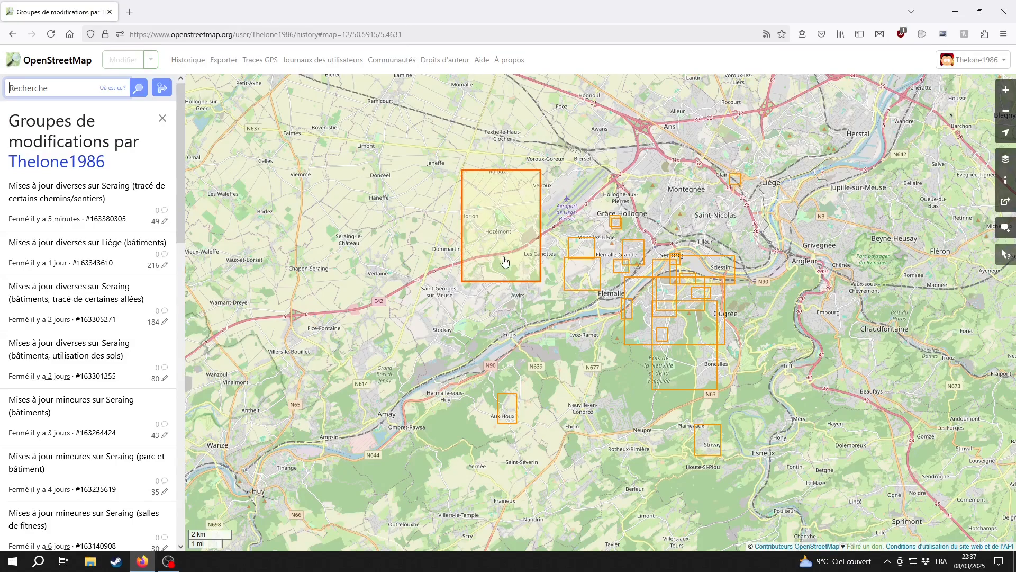
# - Review the areas covered by the account's changesets in the edit history, and return to the plain map around Seraing
pyautogui.moveTo(494, 260); pyautogui.dragTo(478, 245)
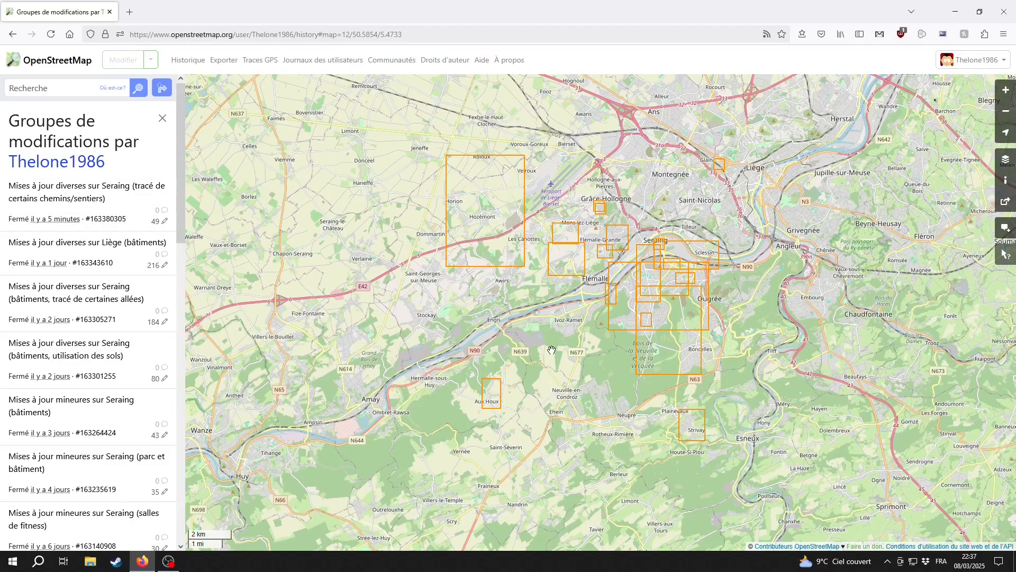
pyautogui.moveTo(552, 351); pyautogui.dragTo(611, 392)
pyautogui.scroll(2, 665, 319)
pyautogui.moveTo(611, 393); pyautogui.dragTo(619, 435)
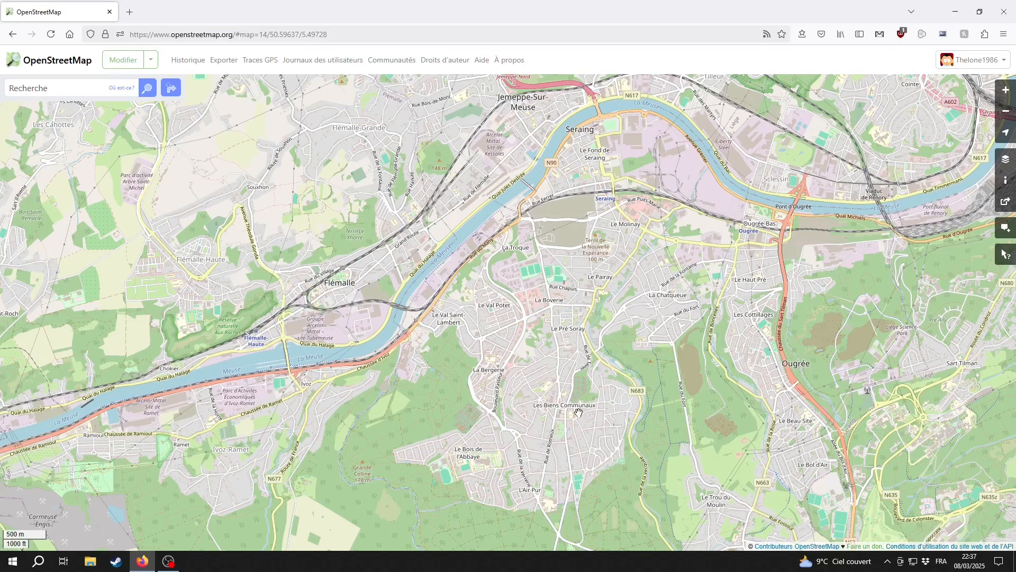
pyautogui.moveTo(584, 400); pyautogui.dragTo(547, 392)
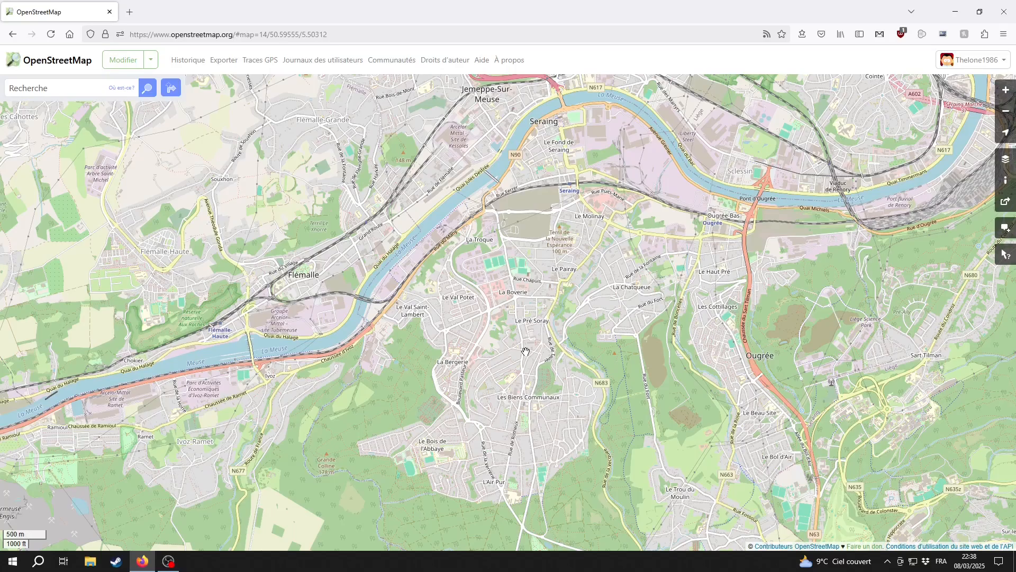
# - Reload the map at Résidence Léon Marchandise to check the footpath between Rue des Hirondelles and Rue du Pairay
pyautogui.scroll(2, 483, 377)
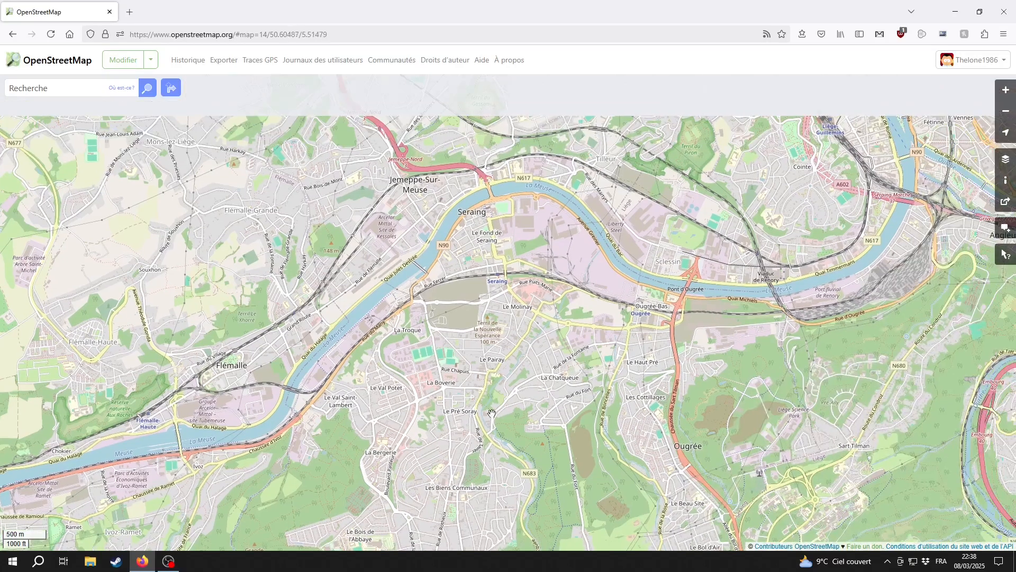
pyautogui.scroll(3, 512, 417)
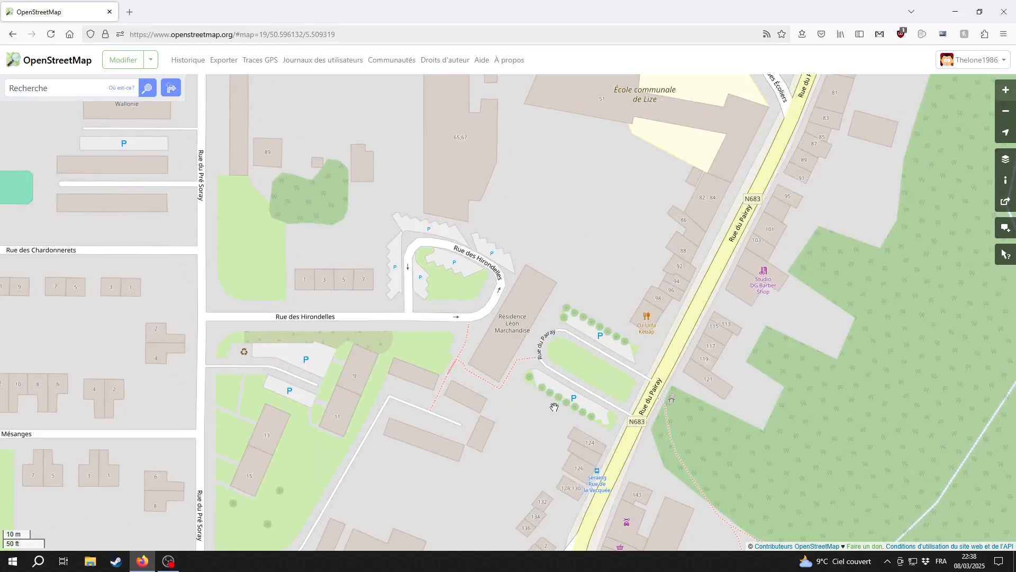
pyautogui.moveTo(554, 408); pyautogui.dragTo(513, 379)
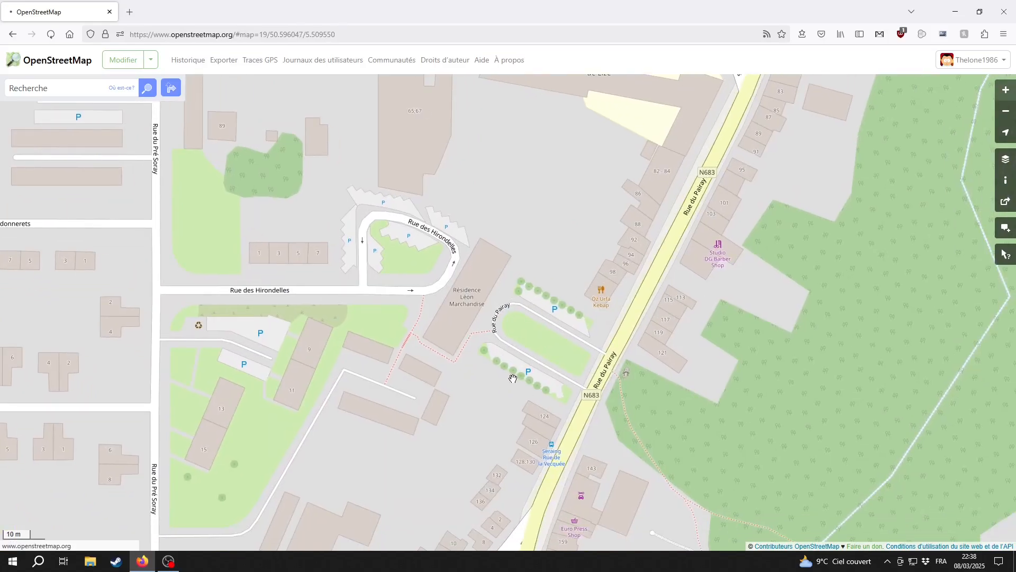
pyautogui.press('F5')
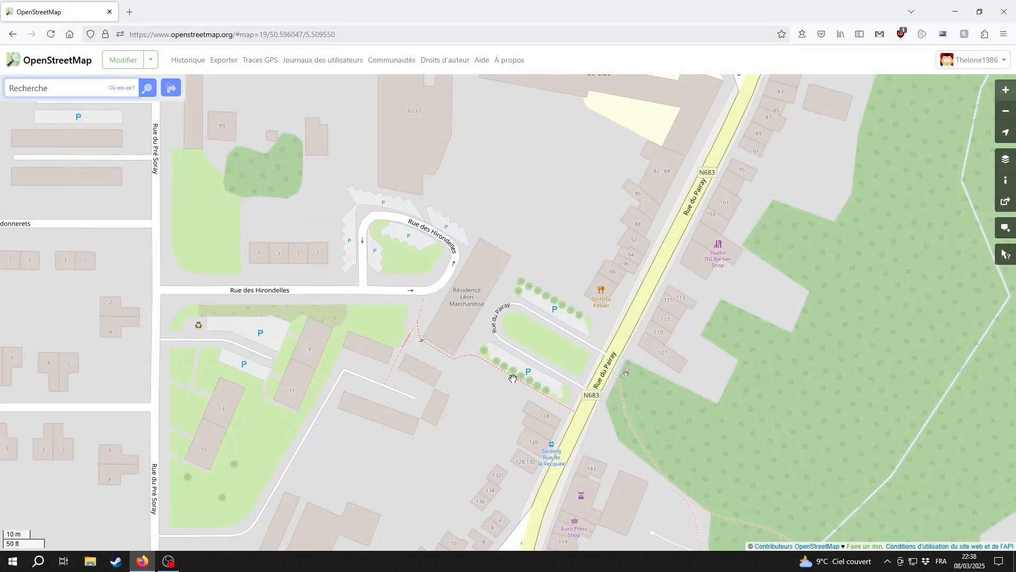
# - Reload the map in the woods beside Voie Verte du Bois de la Marchandise to check the curved forest path
pyautogui.moveTo(418, 312); pyautogui.dragTo(439, 247)
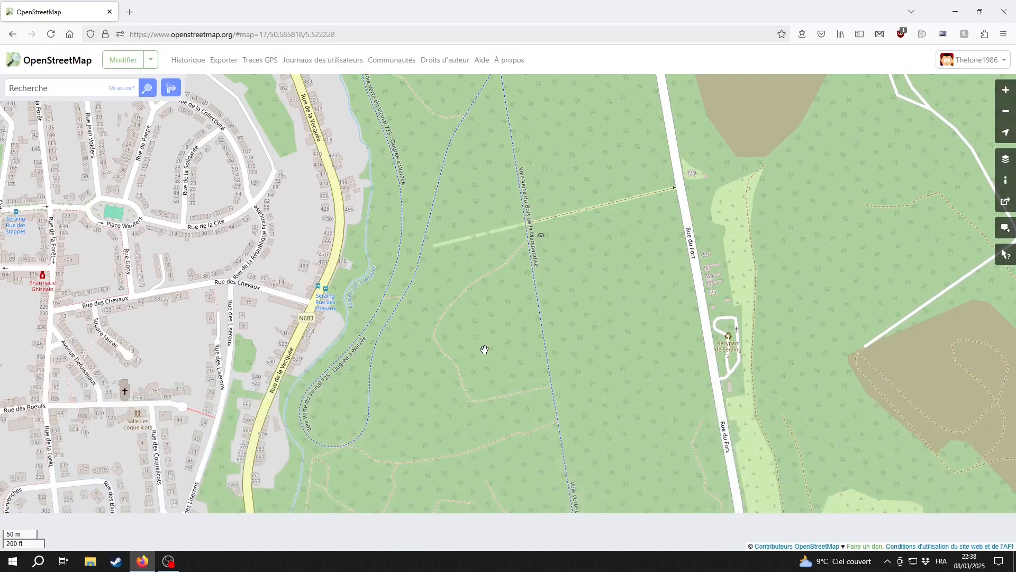
pyautogui.scroll(1, 485, 350)
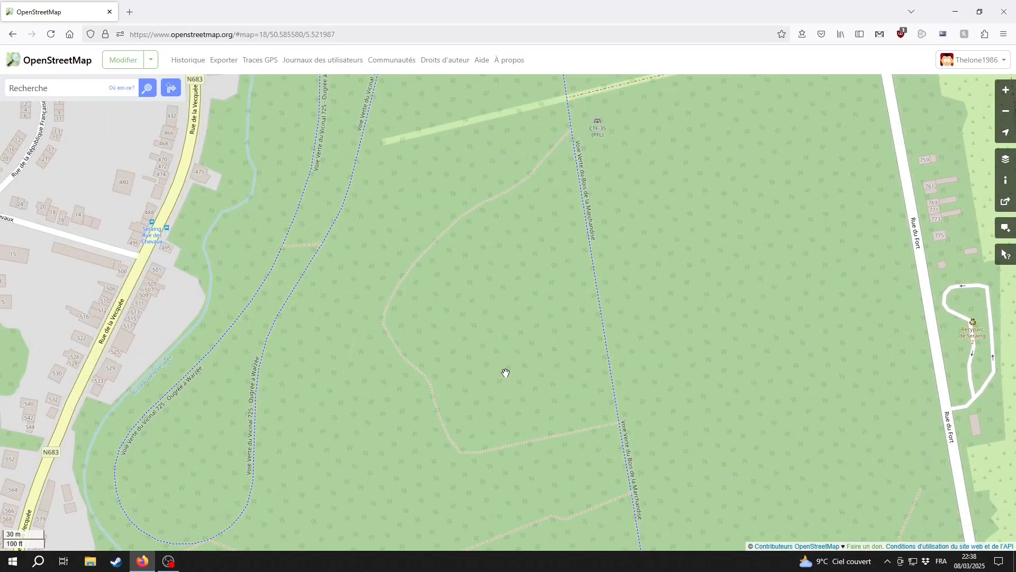
pyautogui.press('F5')
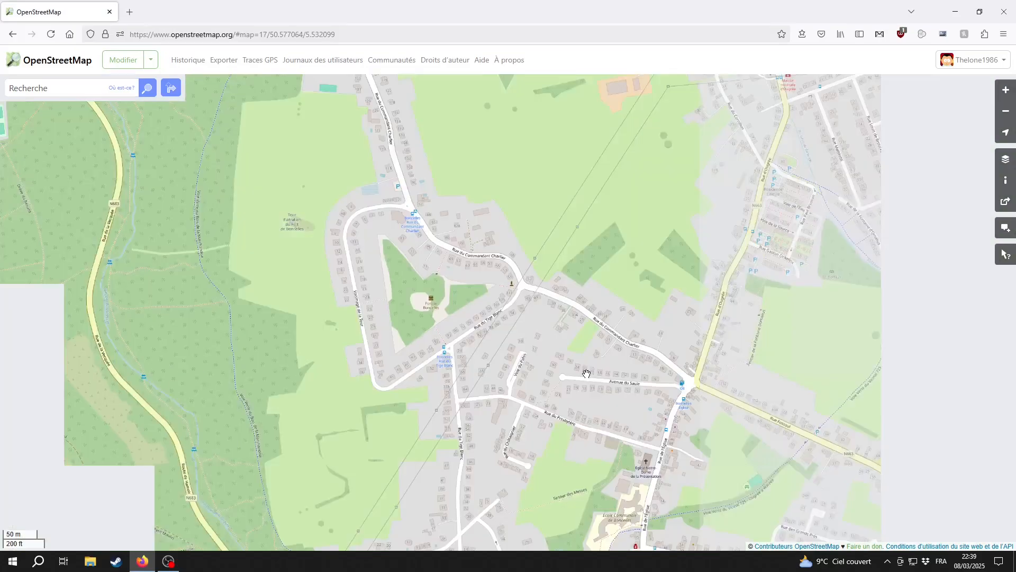
# - Examine the Vicinal 725 greenway where it crosses Rue Solvay in Boncelles and continues south between the houses
pyautogui.moveTo(585, 372); pyautogui.dragTo(537, 243)
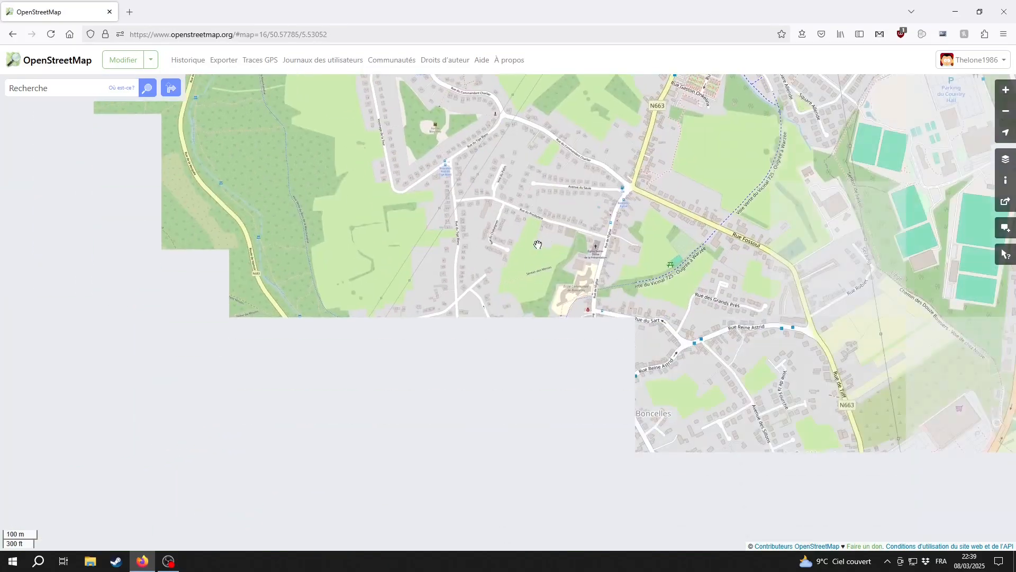
pyautogui.moveTo(517, 405); pyautogui.dragTo(554, 383)
pyautogui.scroll(1, 554, 383)
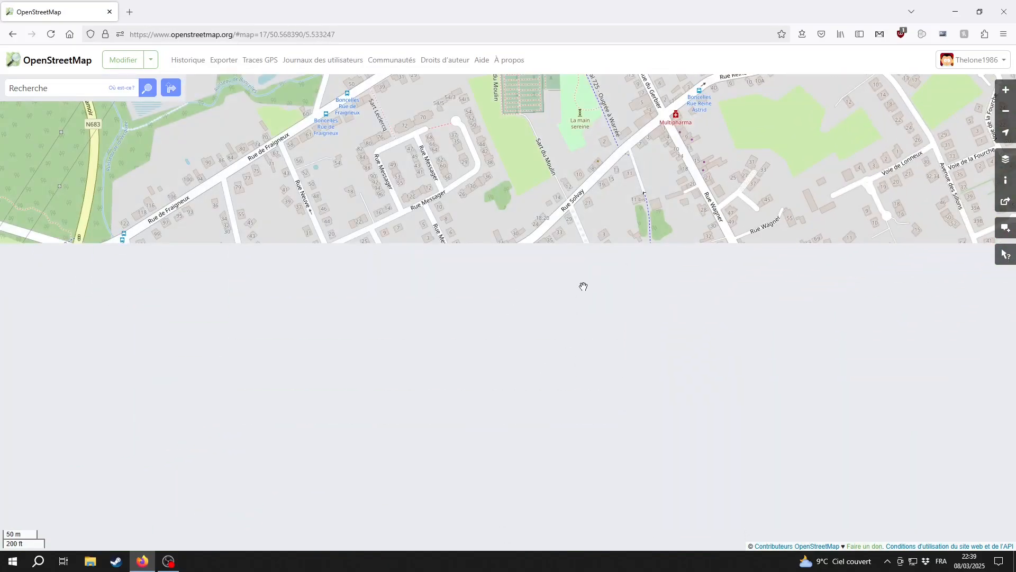
pyautogui.moveTo(647, 210); pyautogui.dragTo(570, 305)
pyautogui.scroll(1, 556, 265)
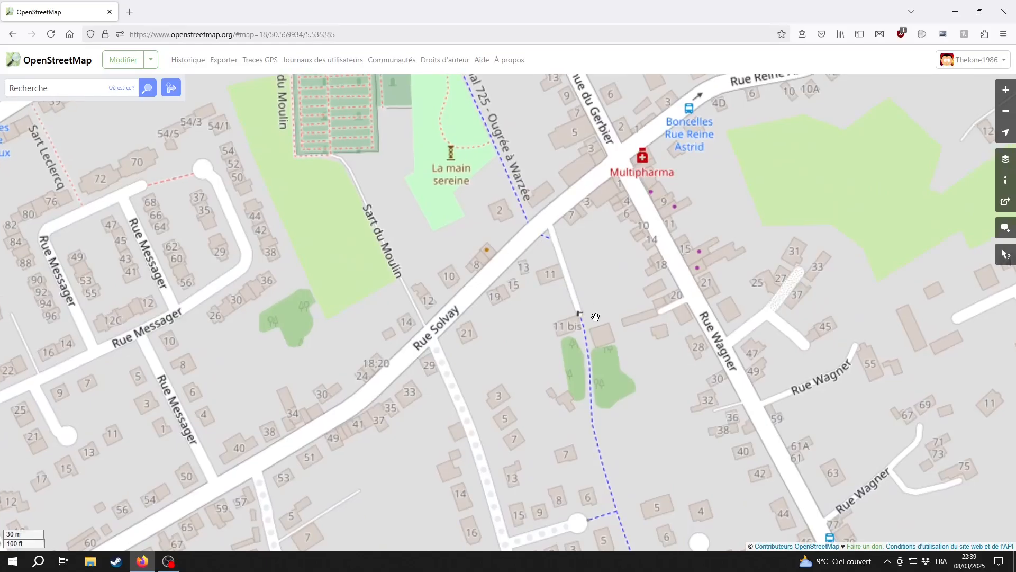
pyautogui.scroll(1, 596, 316)
pyautogui.moveTo(602, 381); pyautogui.dragTo(565, 418)
pyautogui.scroll(-1, 530, 347)
pyautogui.scroll(1, 543, 357)
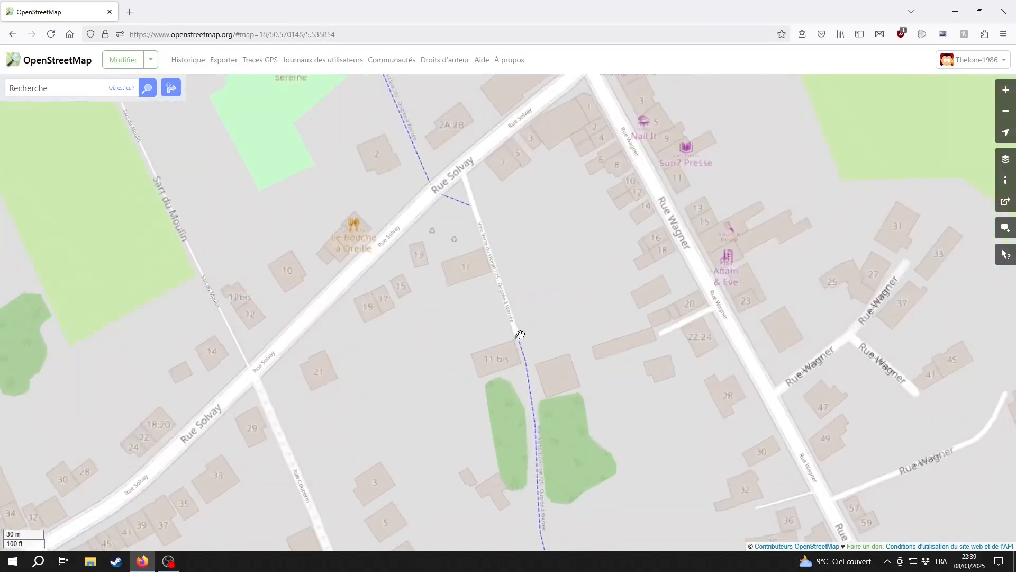
pyautogui.scroll(-2, 530, 370)
pyautogui.scroll(-2, 220, 234)
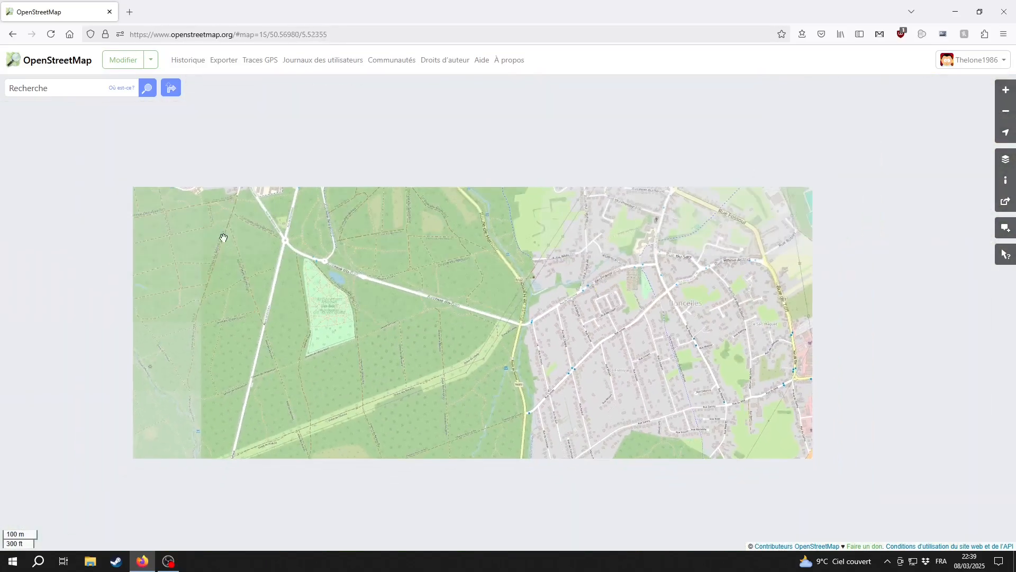
# - Examine the footpath and its barrier between the end of Rue du Grillon and Rue Mahaim in Le Bois de l'Abbaye
pyautogui.moveTo(332, 288); pyautogui.dragTo(346, 409)
pyautogui.scroll(1, 498, 343)
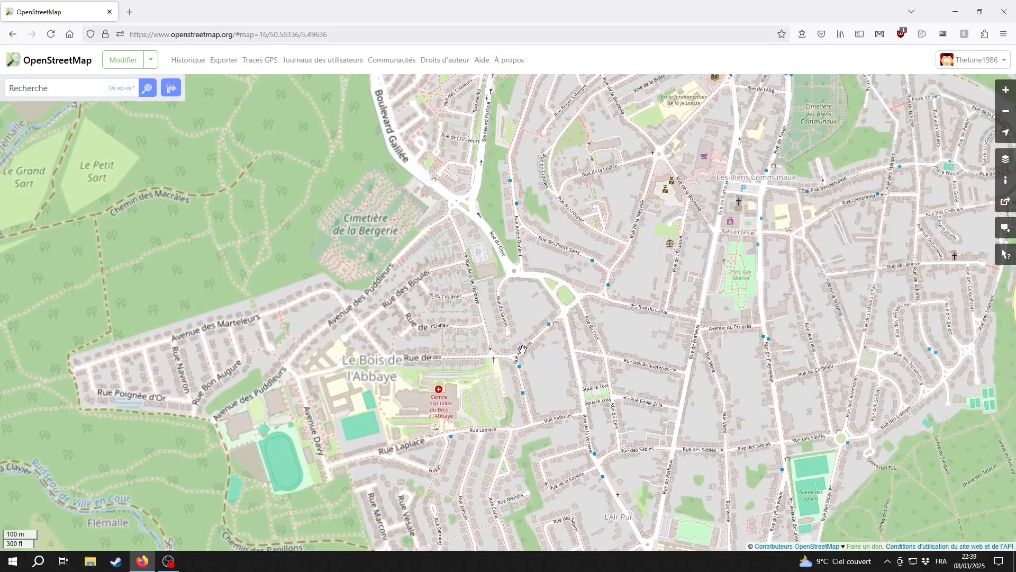
pyautogui.scroll(1, 498, 343)
pyautogui.scroll(1, 498, 343)
pyautogui.scroll(1, 494, 362)
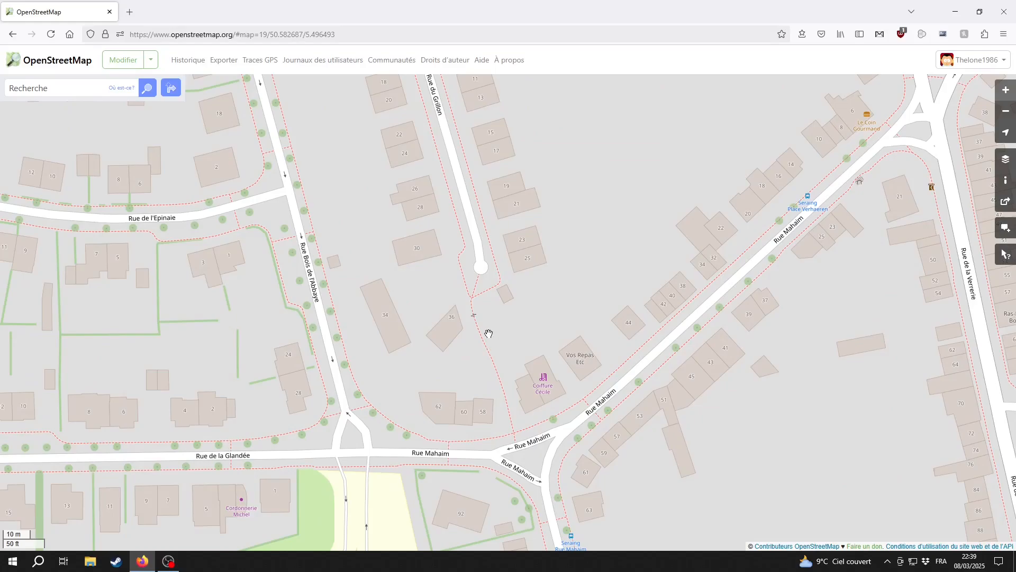
pyautogui.moveTo(504, 383); pyautogui.dragTo(436, 362)
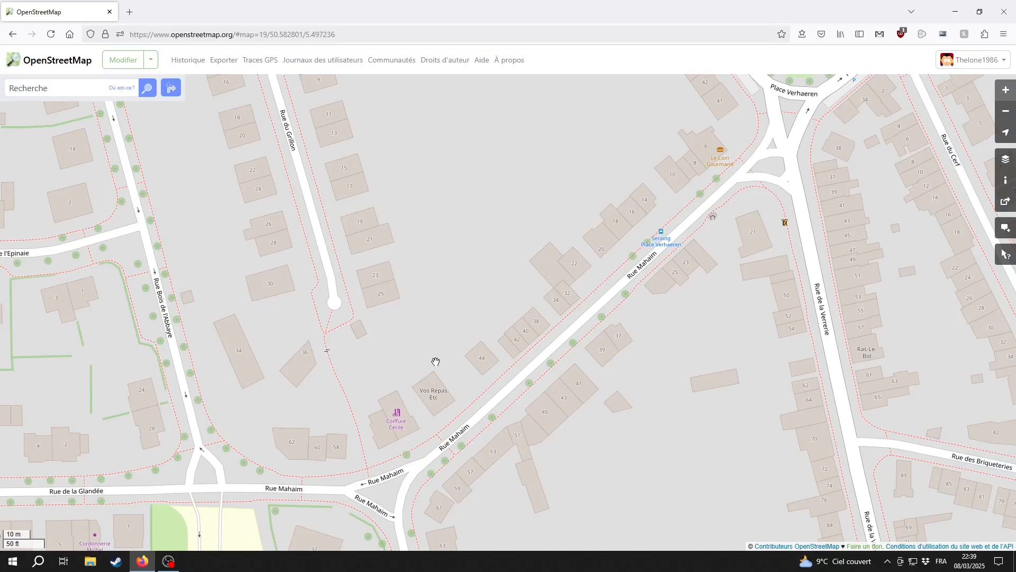
# - Recheck the footpath and barrier south of Résidence Léon Marchandise, up to its junction with Rue du Pairay
pyautogui.scroll(-2, 487, 324)
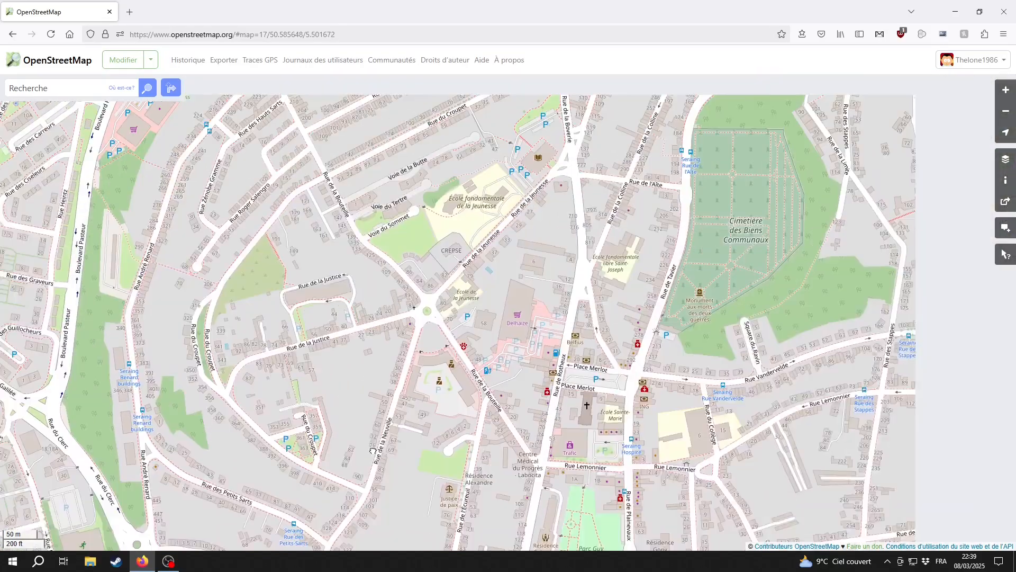
pyautogui.moveTo(373, 451); pyautogui.dragTo(367, 485)
pyautogui.moveTo(398, 382); pyautogui.dragTo(560, 290)
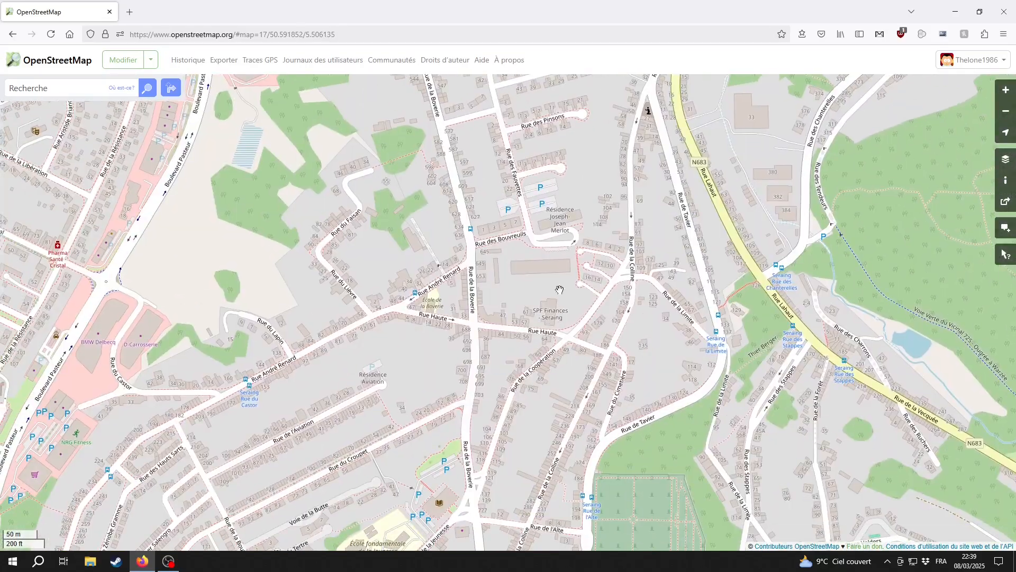
pyautogui.moveTo(560, 337); pyautogui.dragTo(500, 442)
pyautogui.scroll(2, 504, 312)
pyautogui.moveTo(567, 232); pyautogui.dragTo(516, 331)
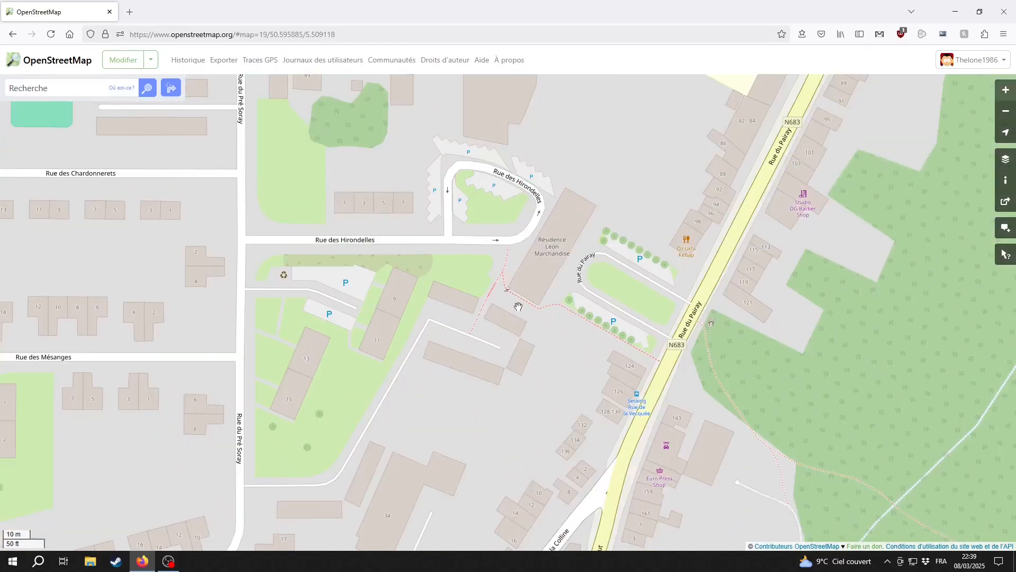
pyautogui.moveTo(551, 357); pyautogui.dragTo(479, 358)
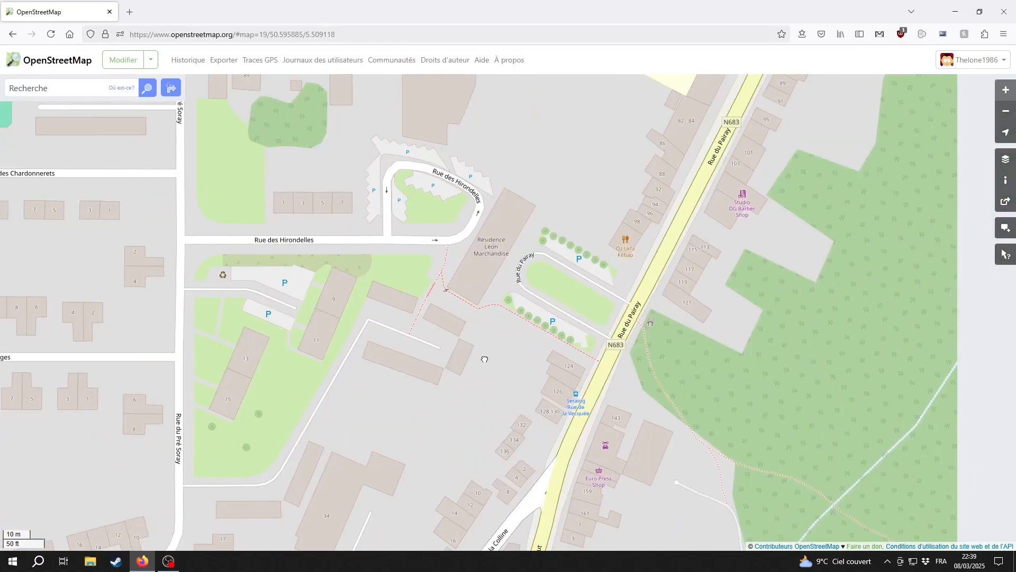
# - Look over the area around Boulevard Pasteur and bring the whole of Seraing into view
pyautogui.scroll(-2, 479, 400)
pyautogui.moveTo(330, 427); pyautogui.dragTo(641, 292)
pyautogui.moveTo(411, 433); pyautogui.dragTo(499, 363)
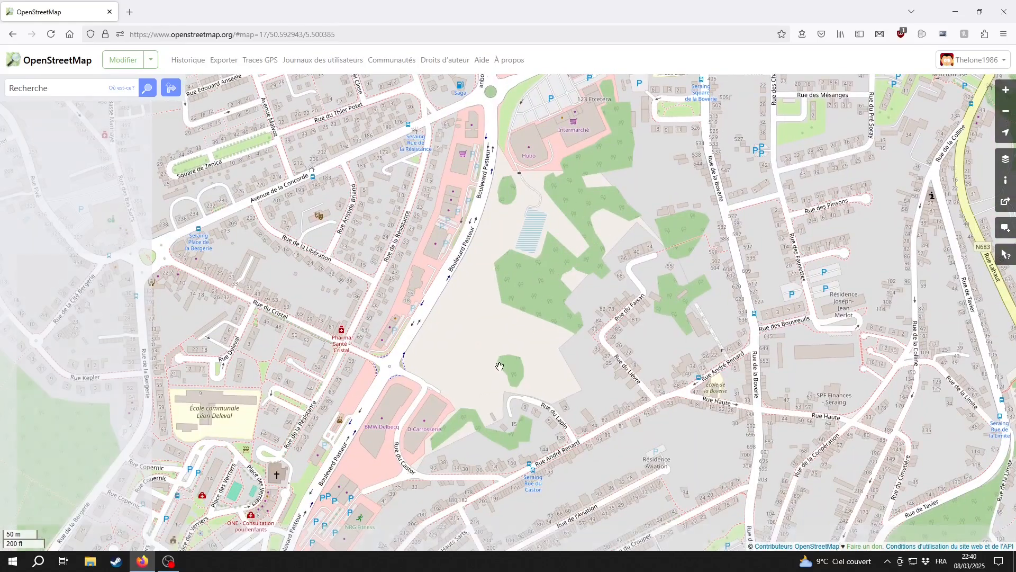
pyautogui.scroll(-2, 530, 322)
pyautogui.scroll(-1, 530, 322)
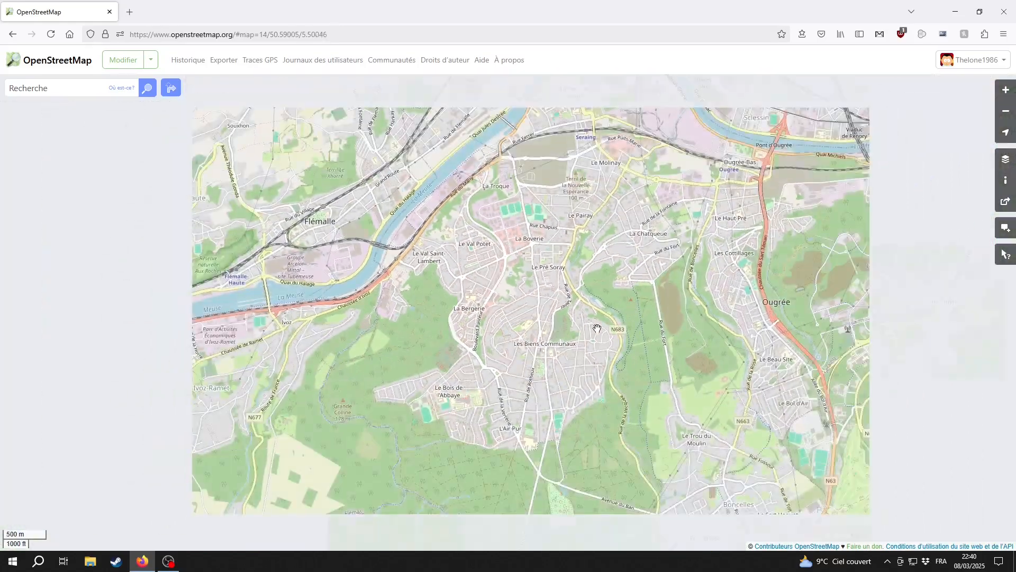